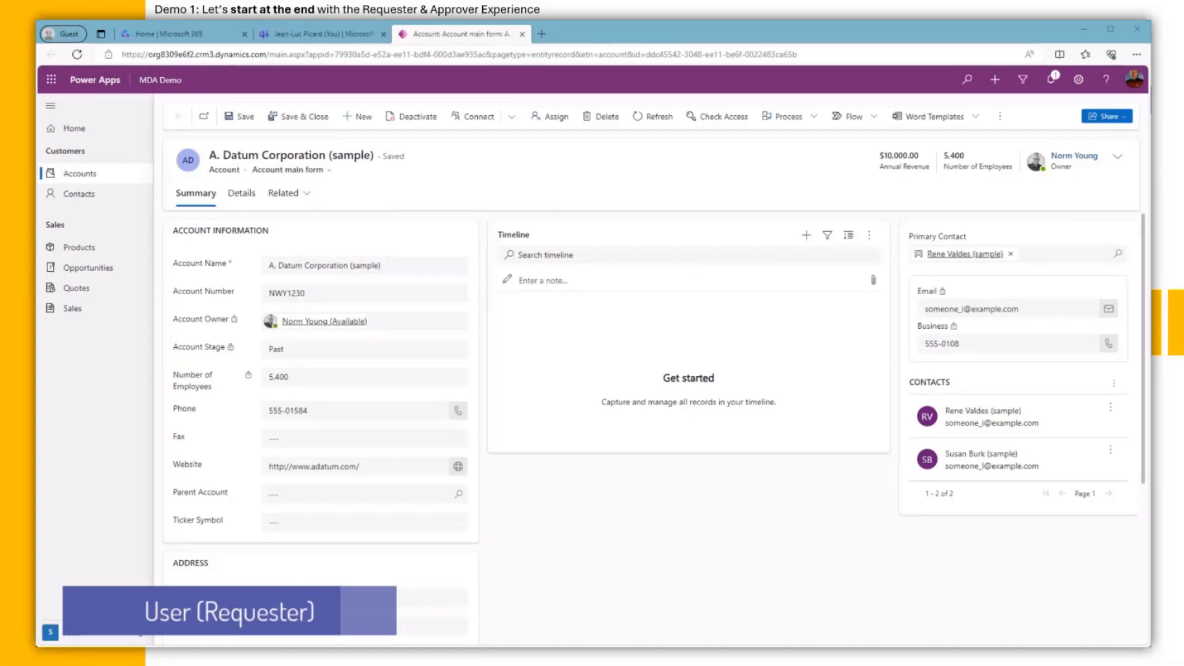
Step: Point out the locked account owner field on the A. Datum Corporation (sample) account form
left_click_drag(173, 319, 251, 379)
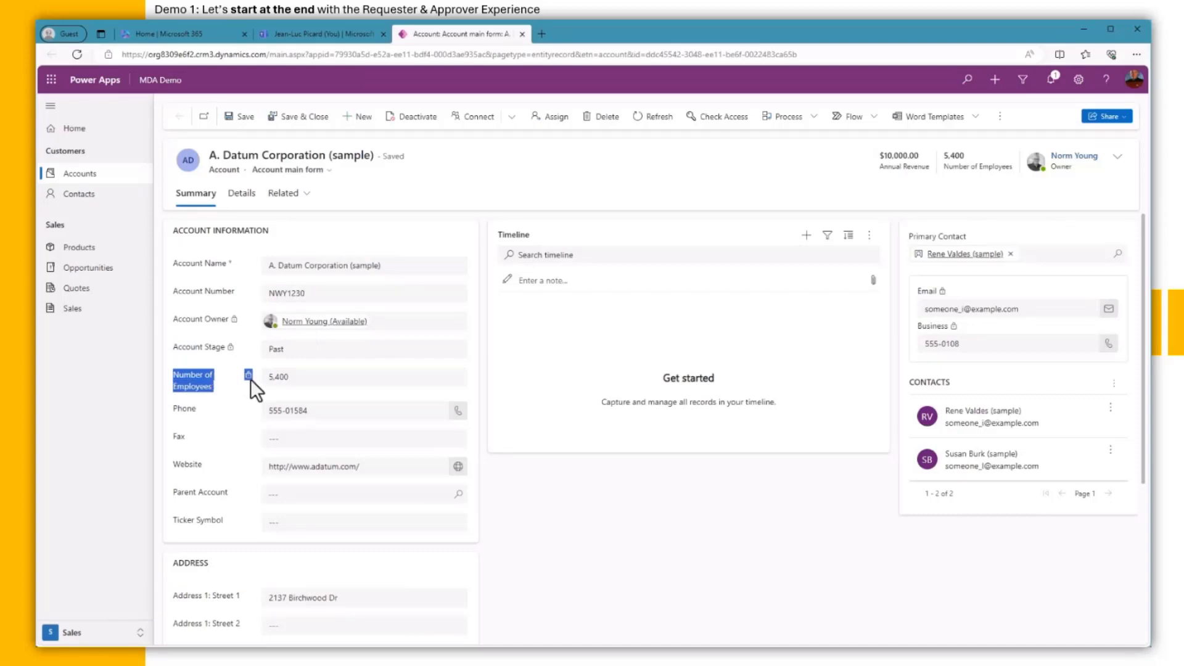
left_click(602, 510)
Step: Run the Change Locked Fields Account flow on the A. Datum account, then return to Teams
left_click(862, 119)
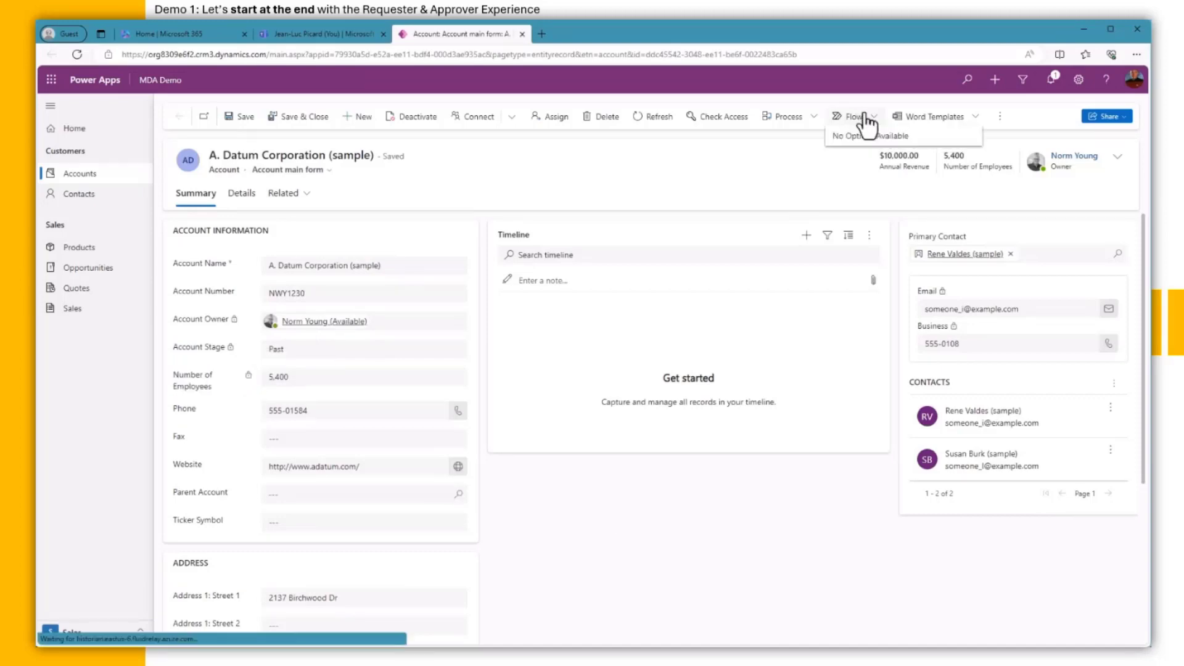
left_click(864, 201)
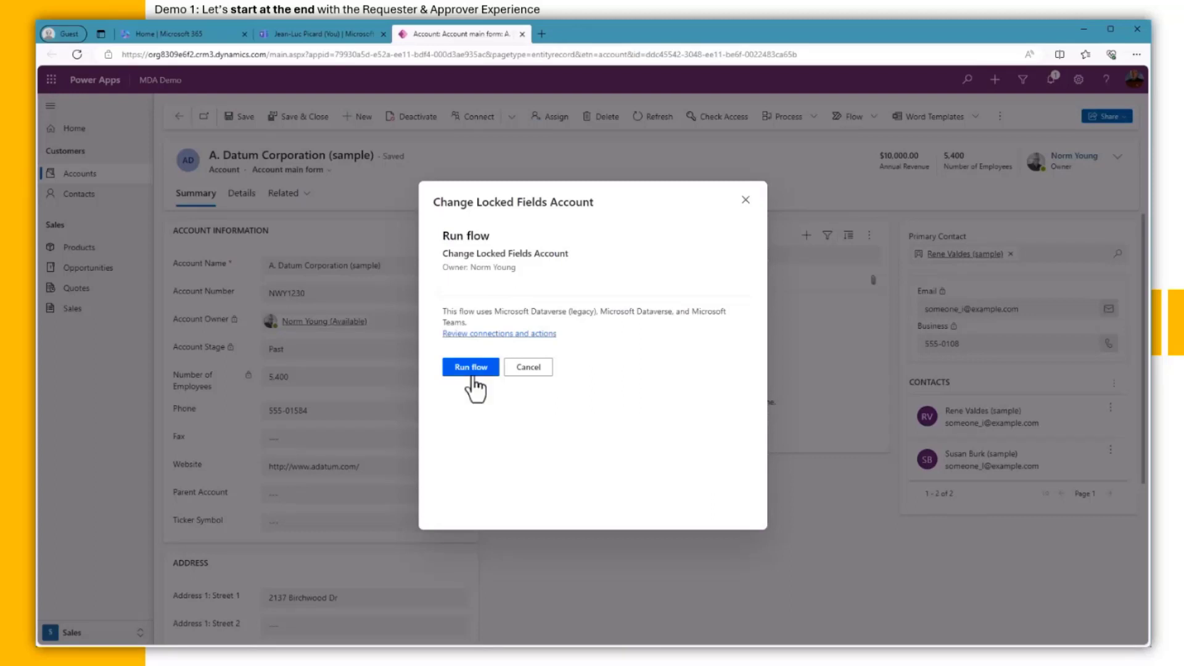
left_click(472, 368)
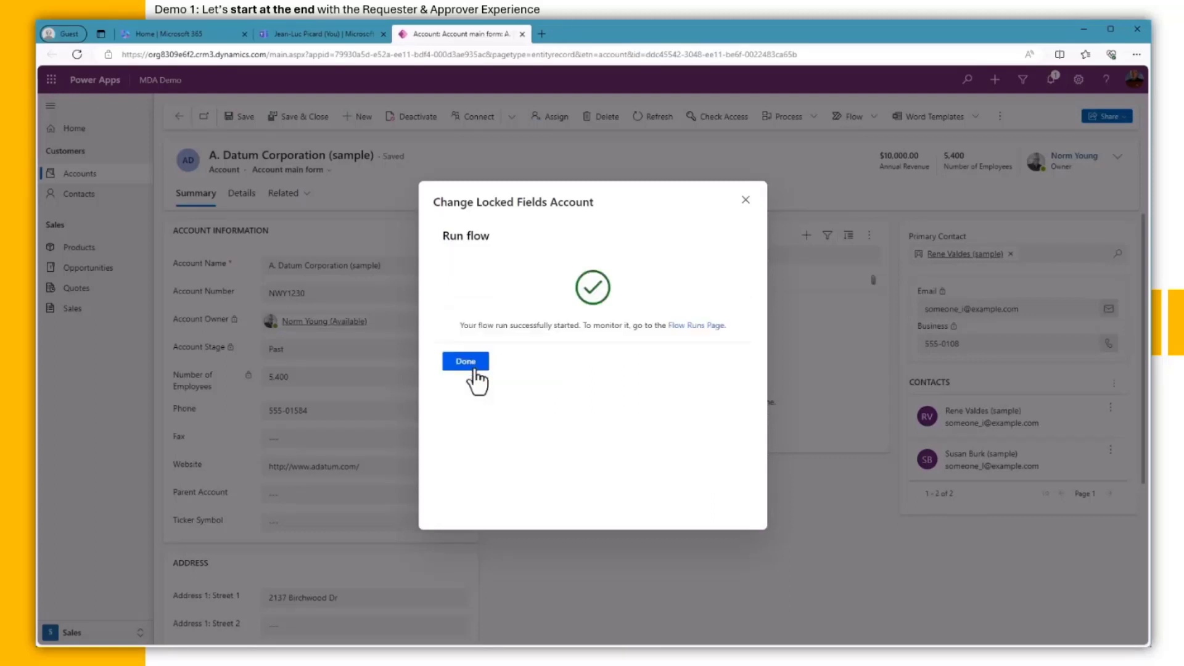
left_click(473, 370)
left_click(343, 36)
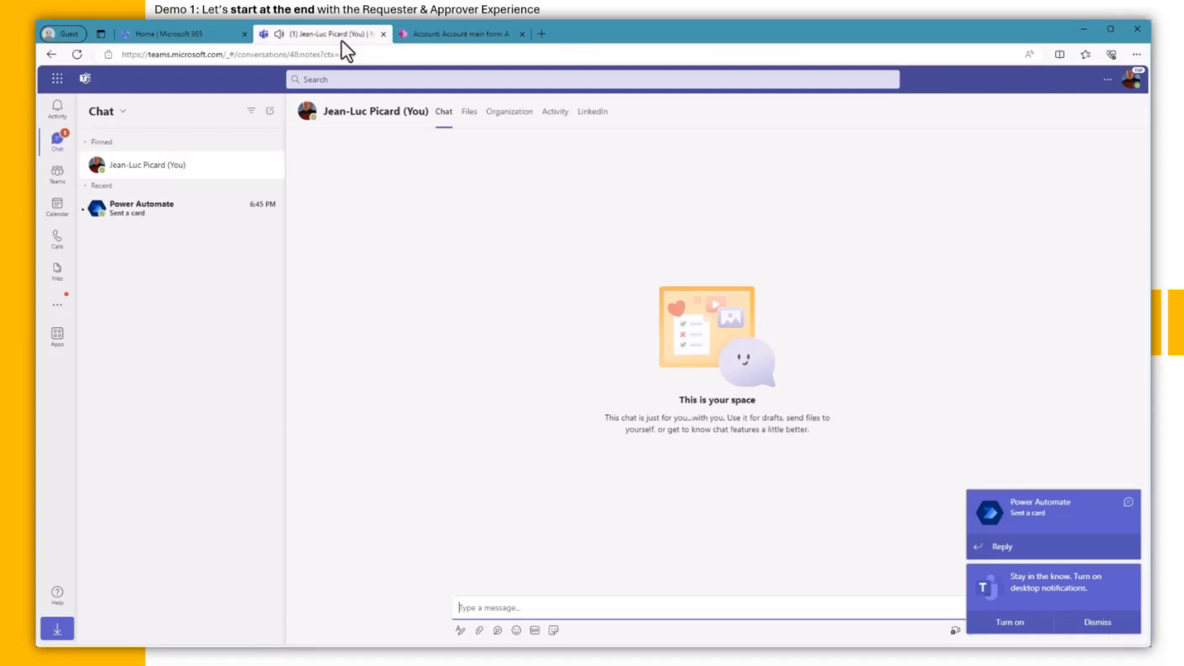
Step: In the Power Automate card, set the account stage to Prospect and employees to 6000
left_click(168, 215)
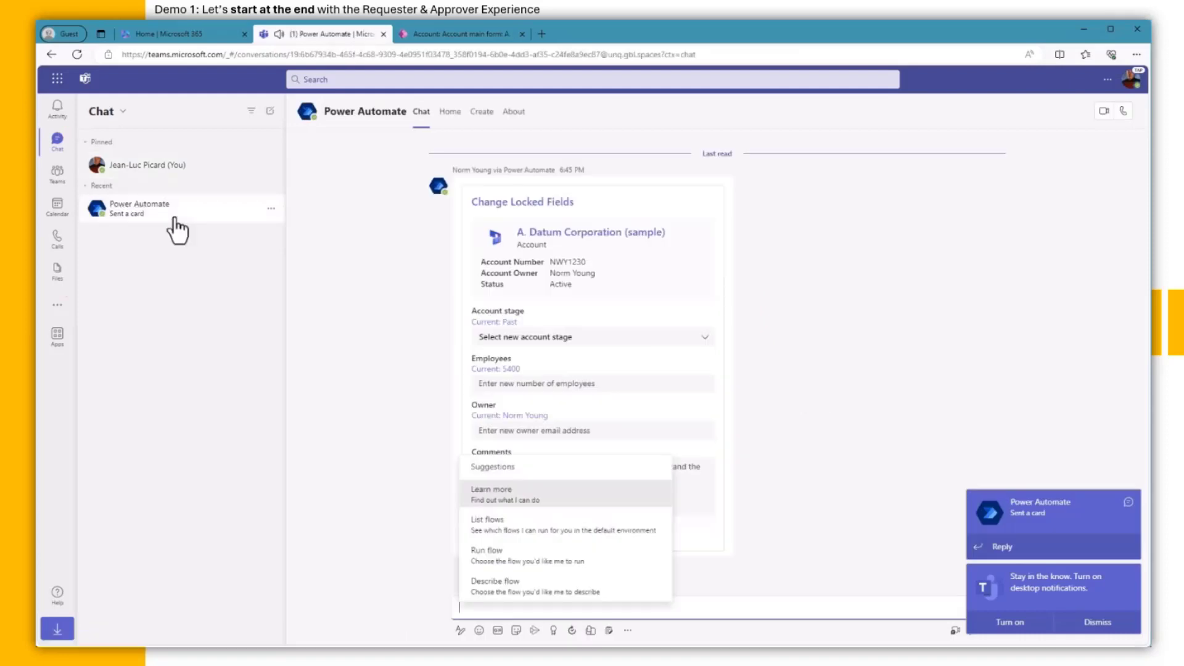
left_click(327, 334)
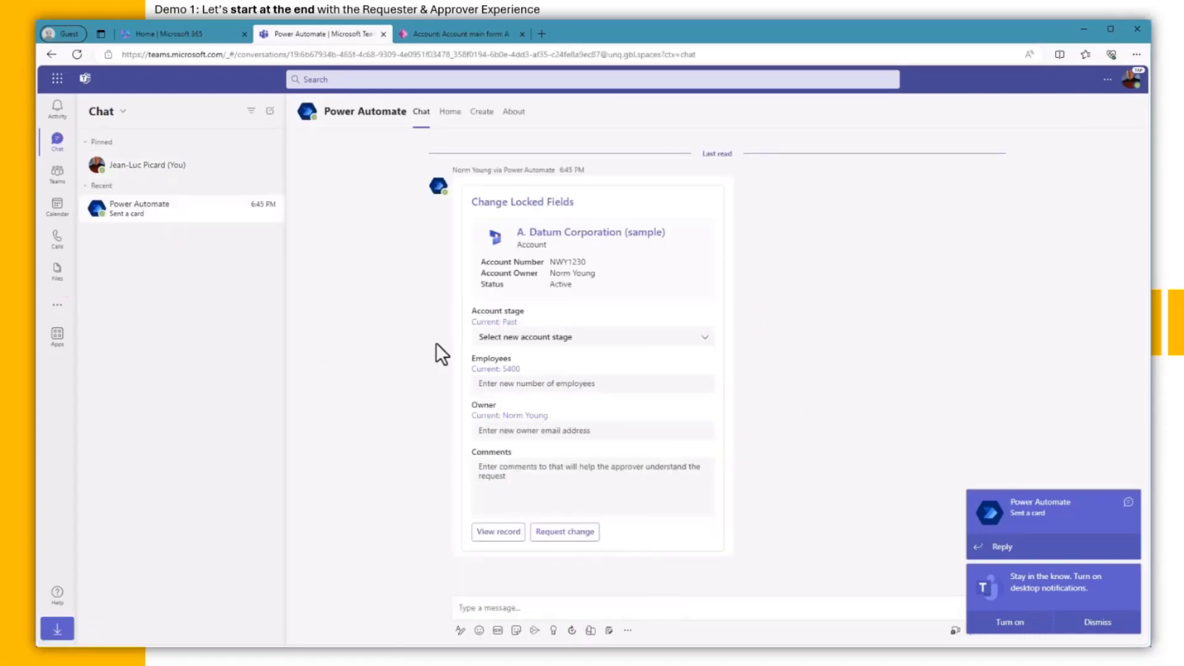
left_click(556, 348)
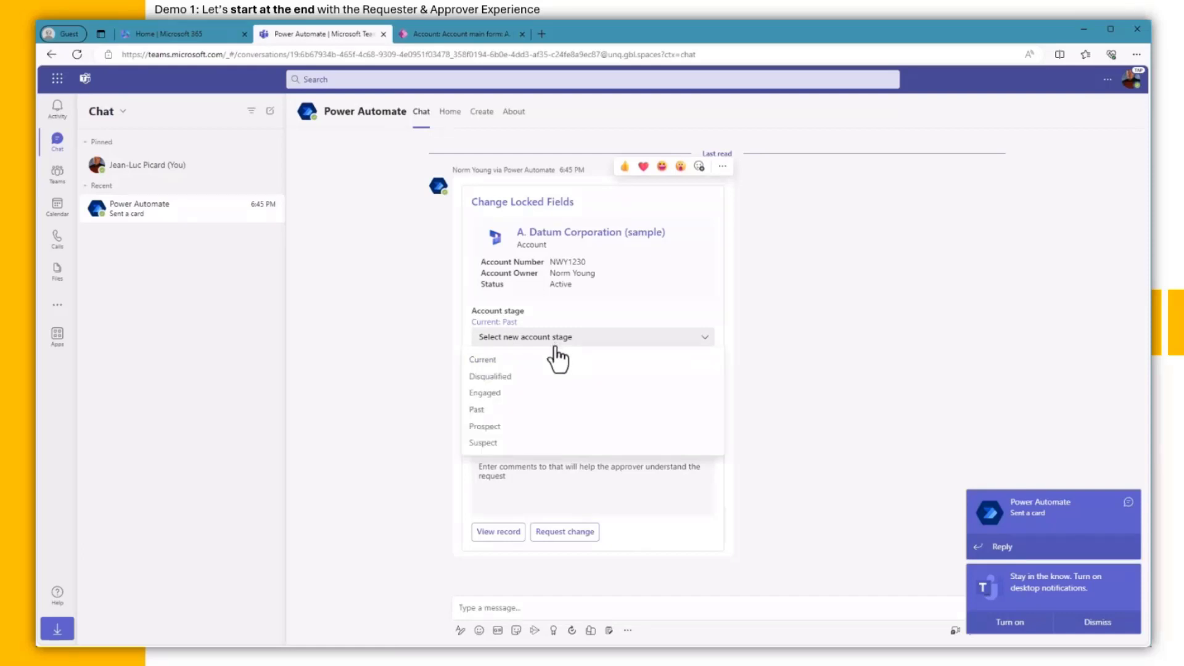
left_click(522, 431)
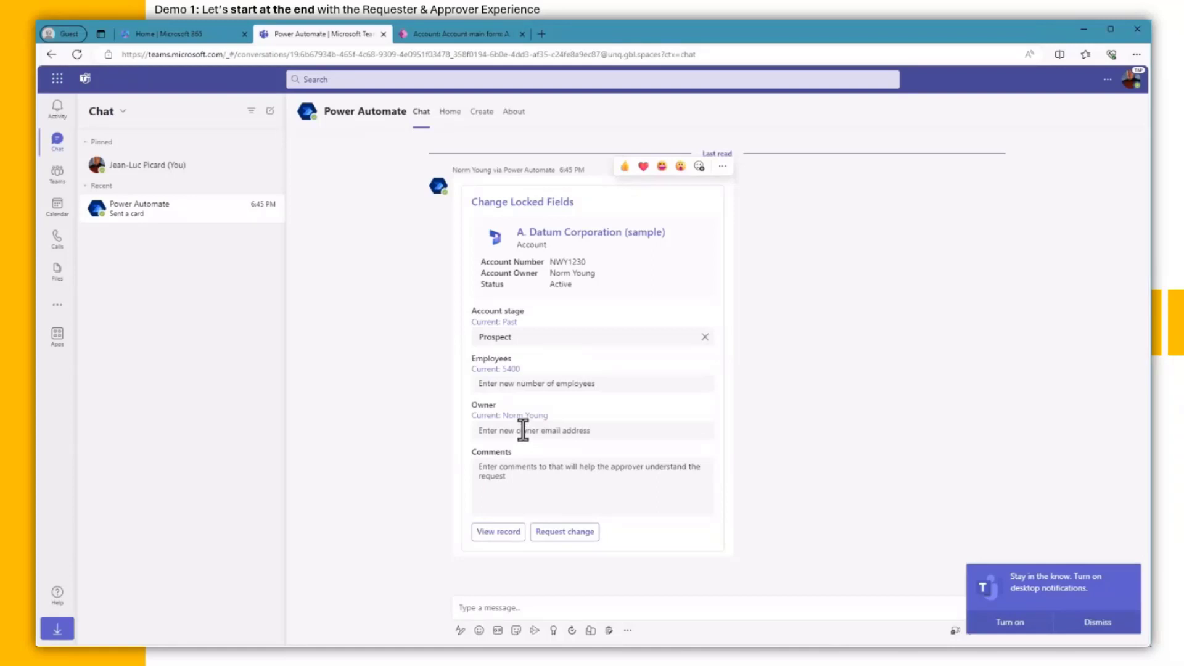
left_click(541, 388)
type("6000")
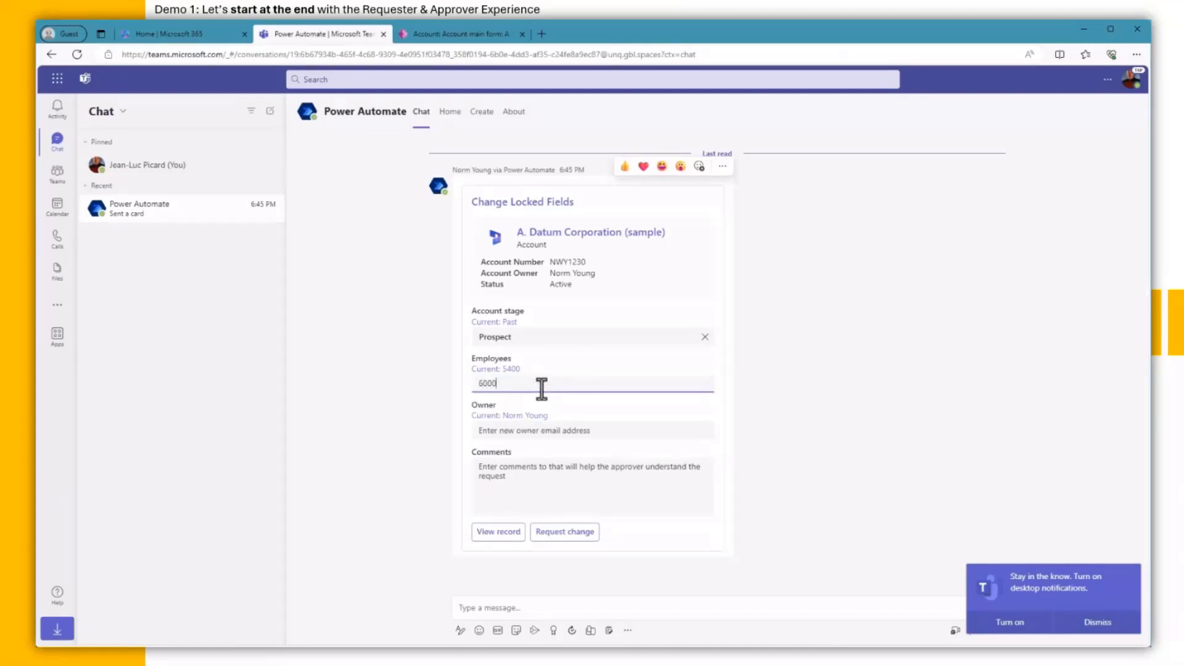
Step: Enter the new owner's e-mail, paste a justification comment, and open the account record
left_click(528, 431)
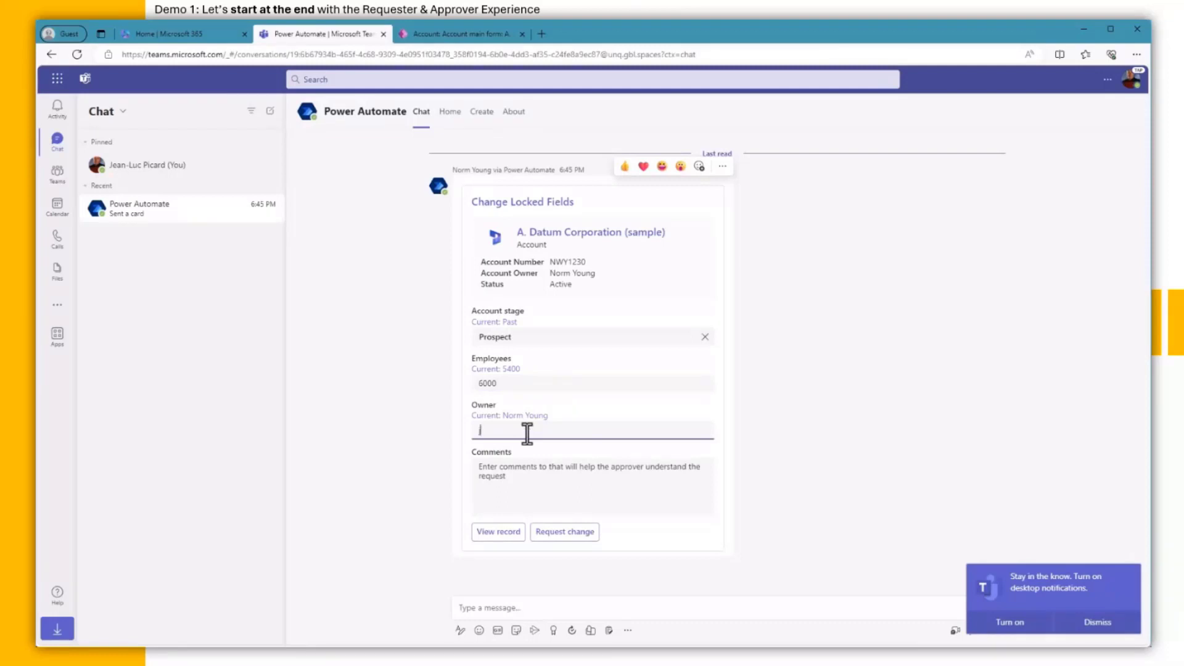
key("Tab")
type("I have engaged with their number 1 and new sales opportunities are moving at warp speed. I'll take Account ownership.")
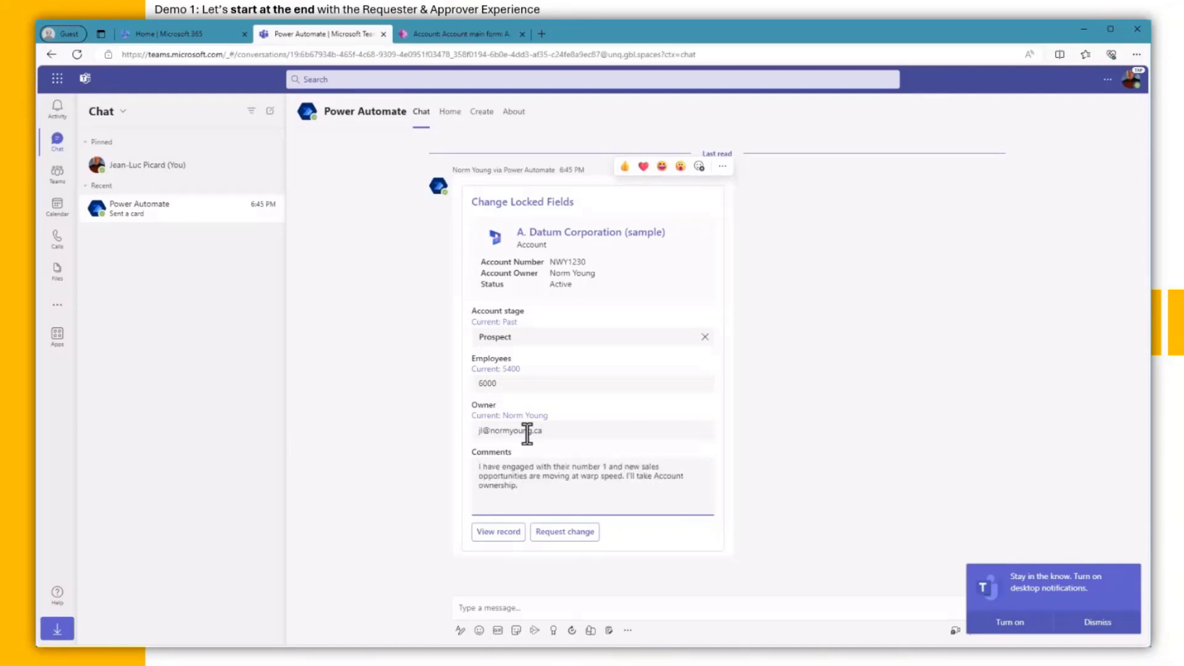
left_click(499, 534)
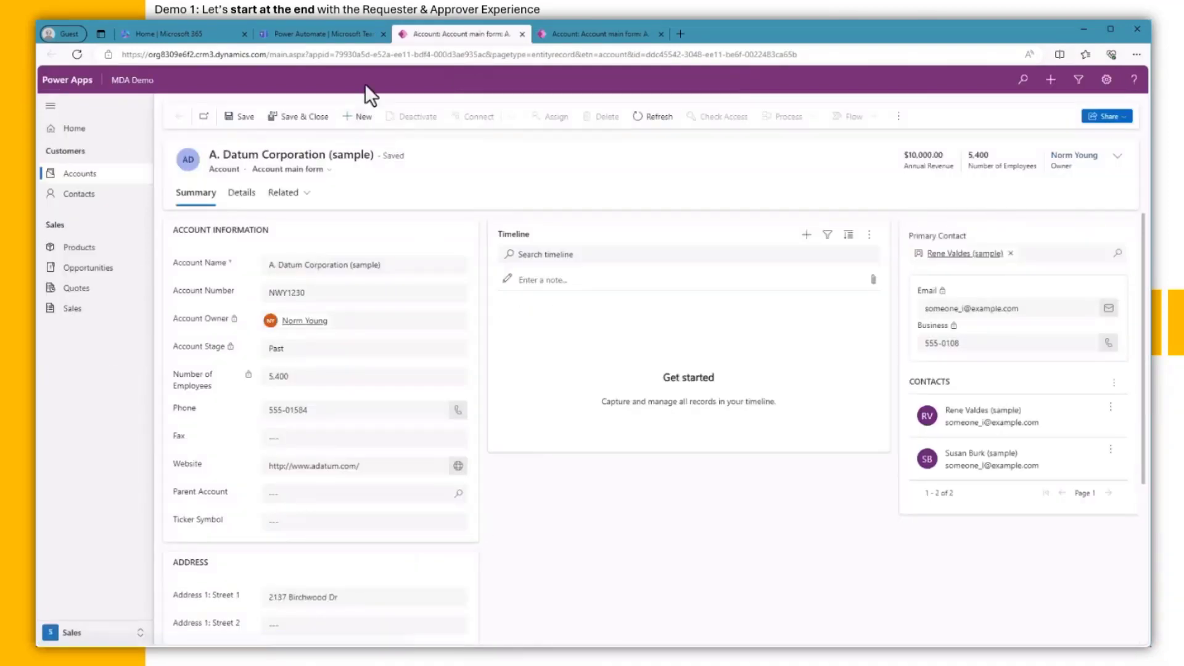
Step: Submit the change request from the Teams card and confirm the response was sent
left_click(348, 36)
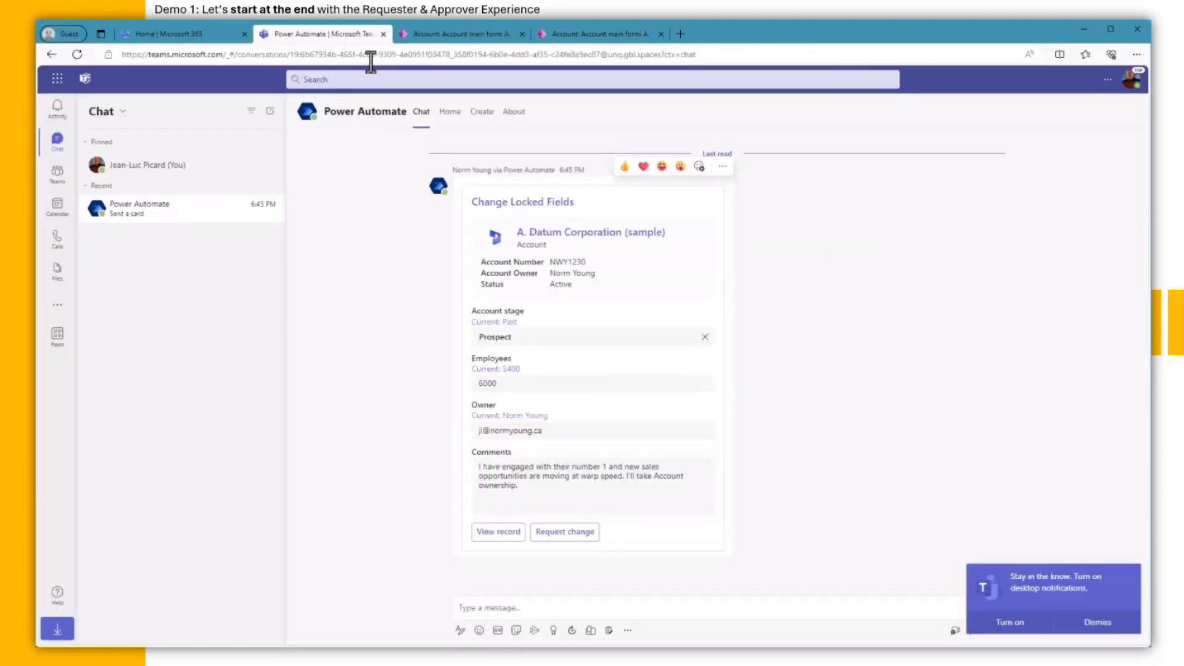
left_click(587, 536)
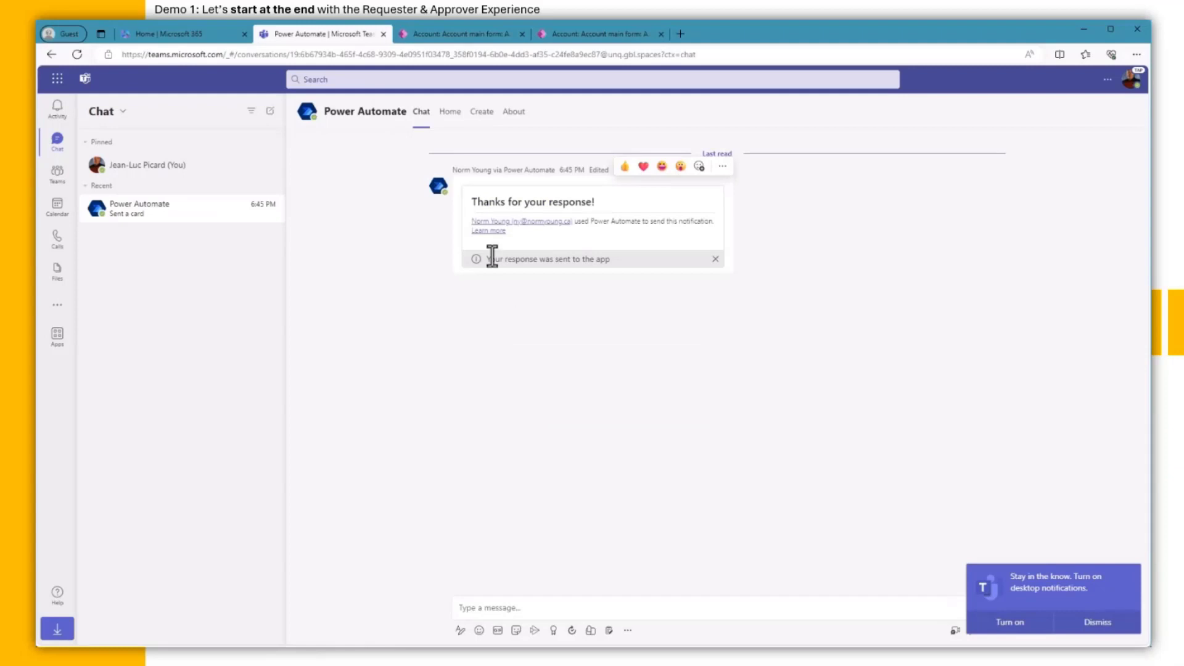
left_click_drag(483, 260, 614, 260)
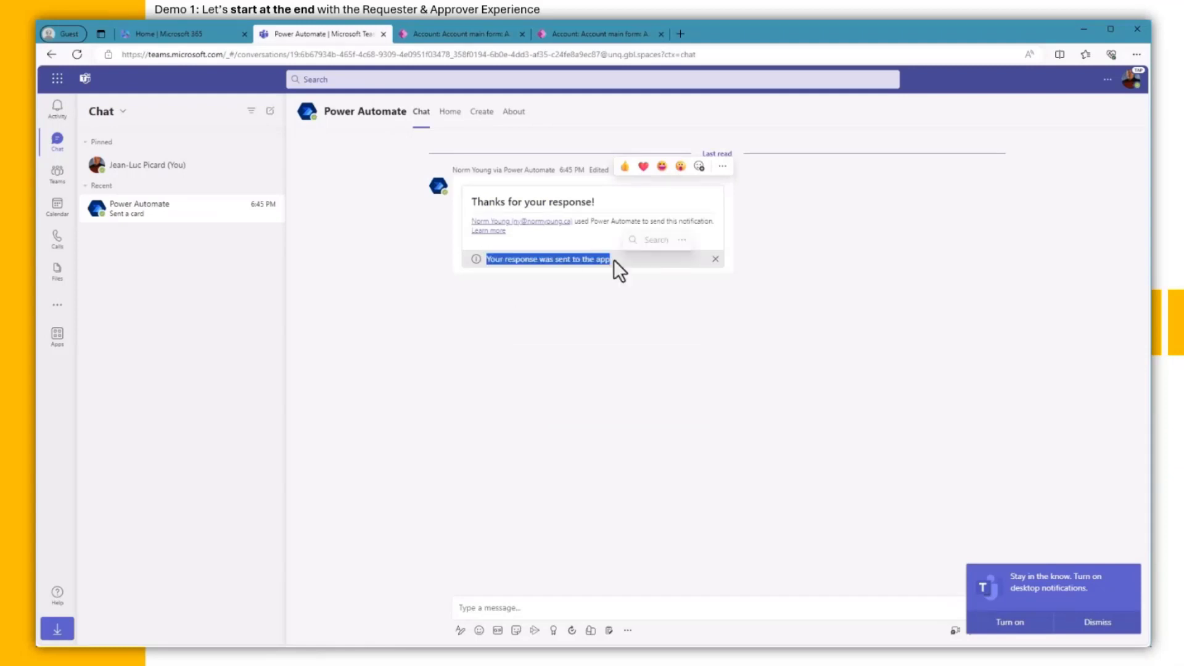
left_click(616, 349)
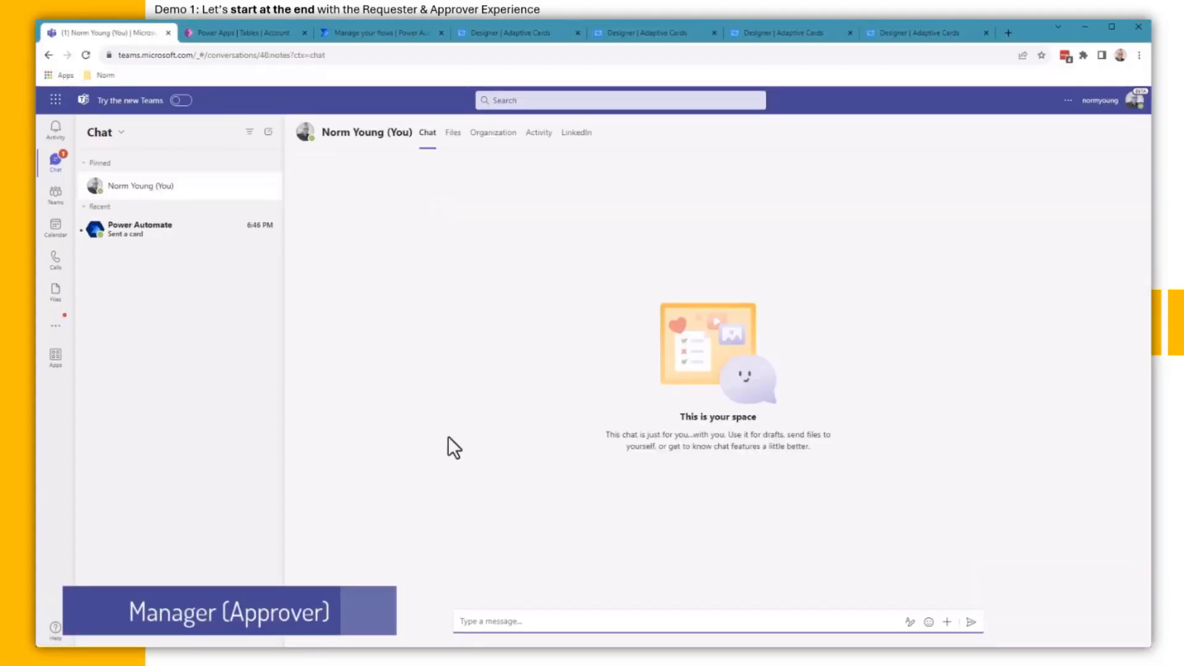
Step: As approver, review the proposed Prospect stage, 6000 employees, owner e-mail and comment, then open the record
left_click(174, 238)
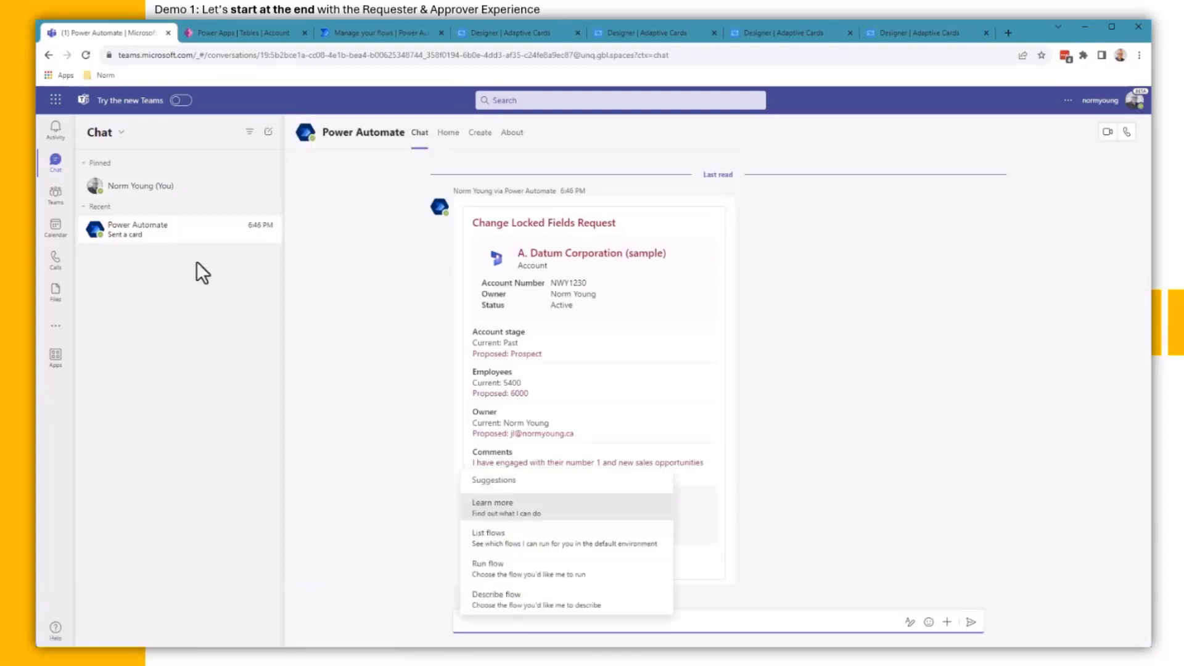
left_click(356, 405)
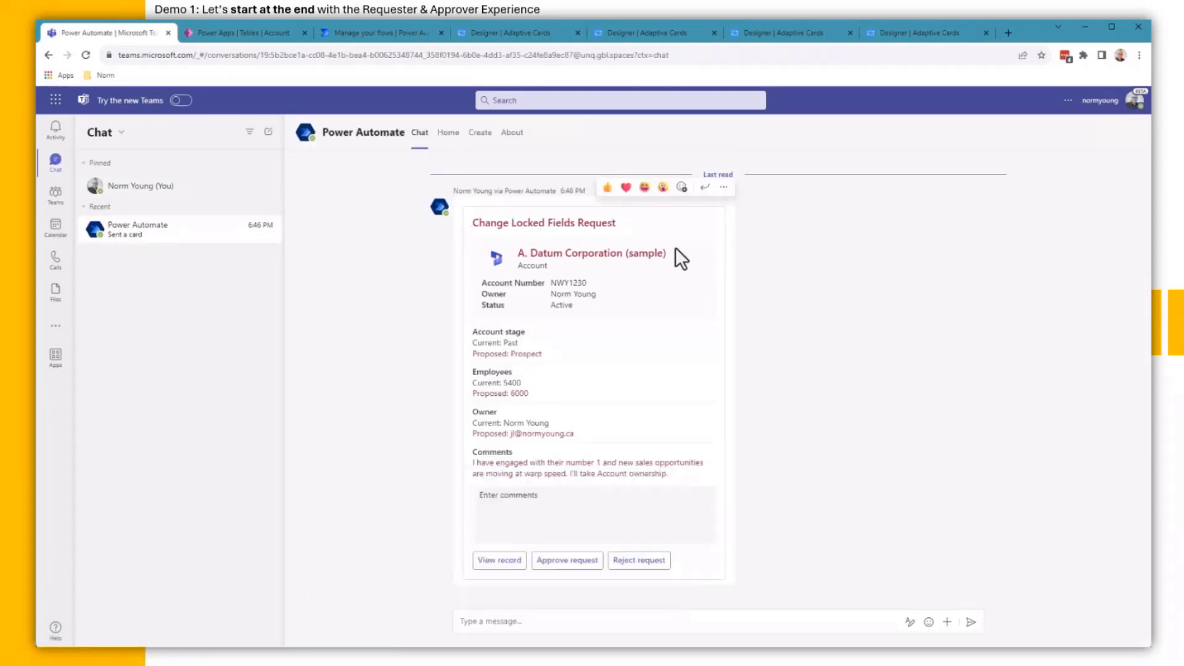
double_click(518, 354)
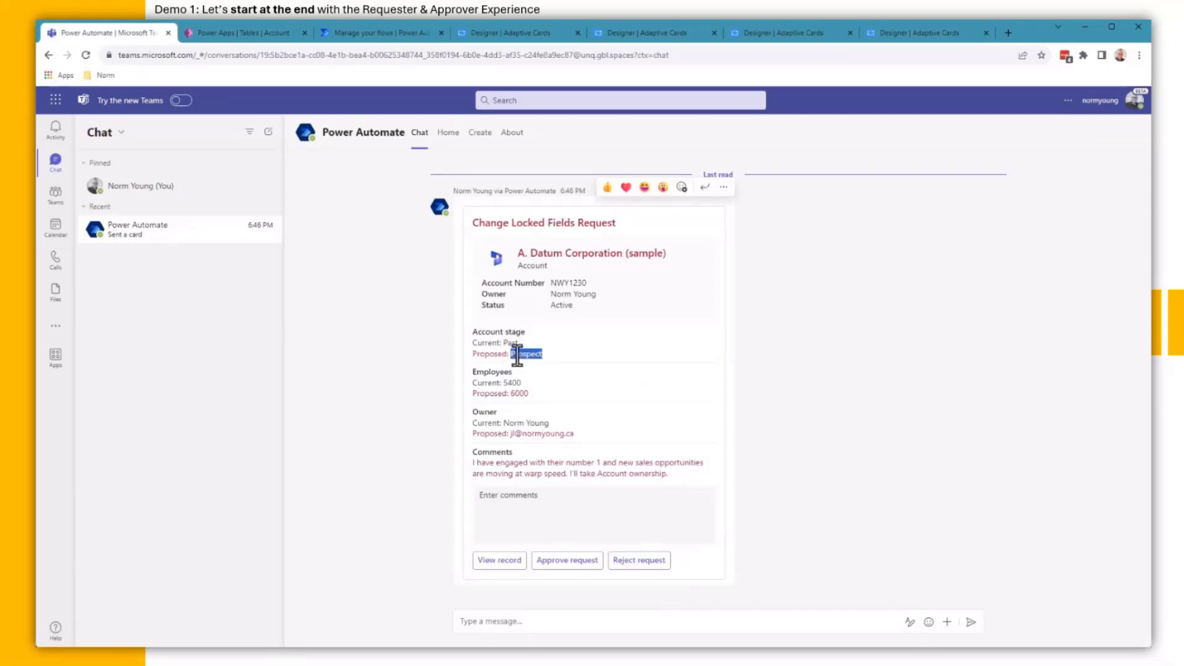
double_click(519, 392)
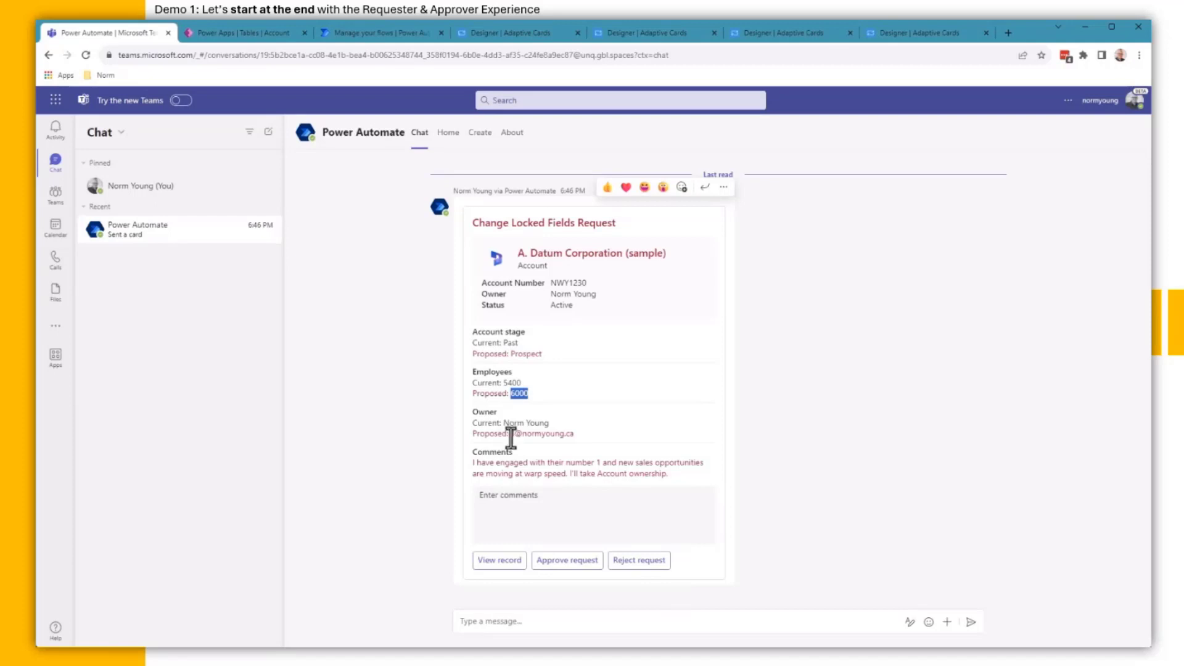
left_click_drag(510, 433, 601, 445)
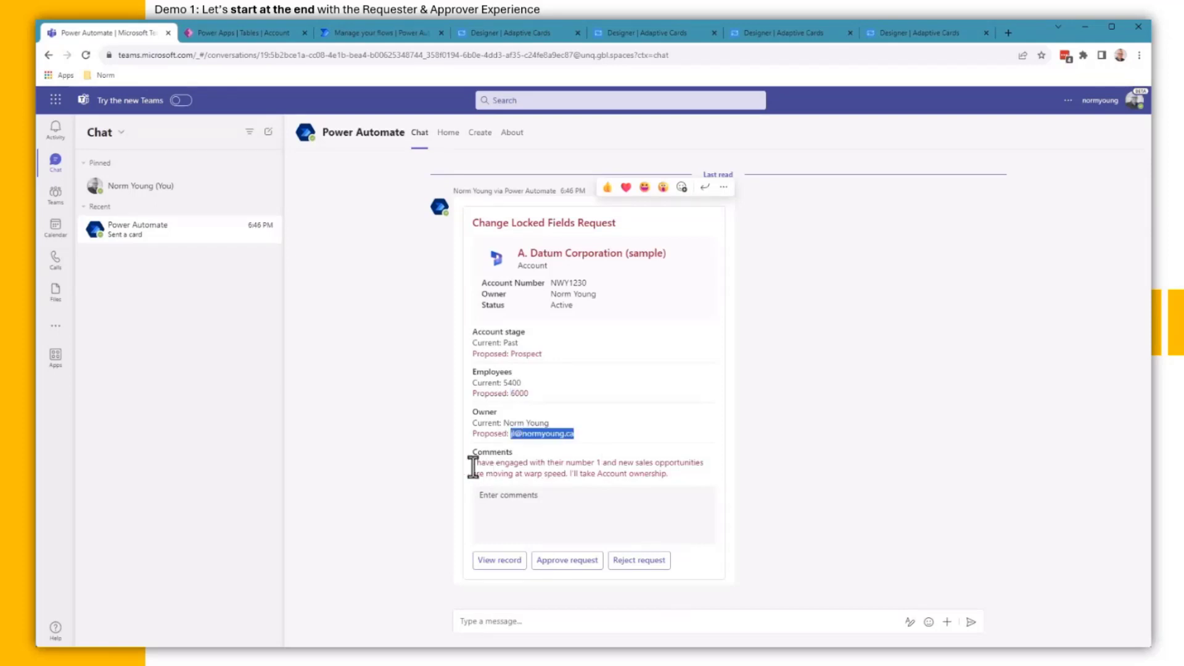
left_click_drag(473, 462, 673, 481)
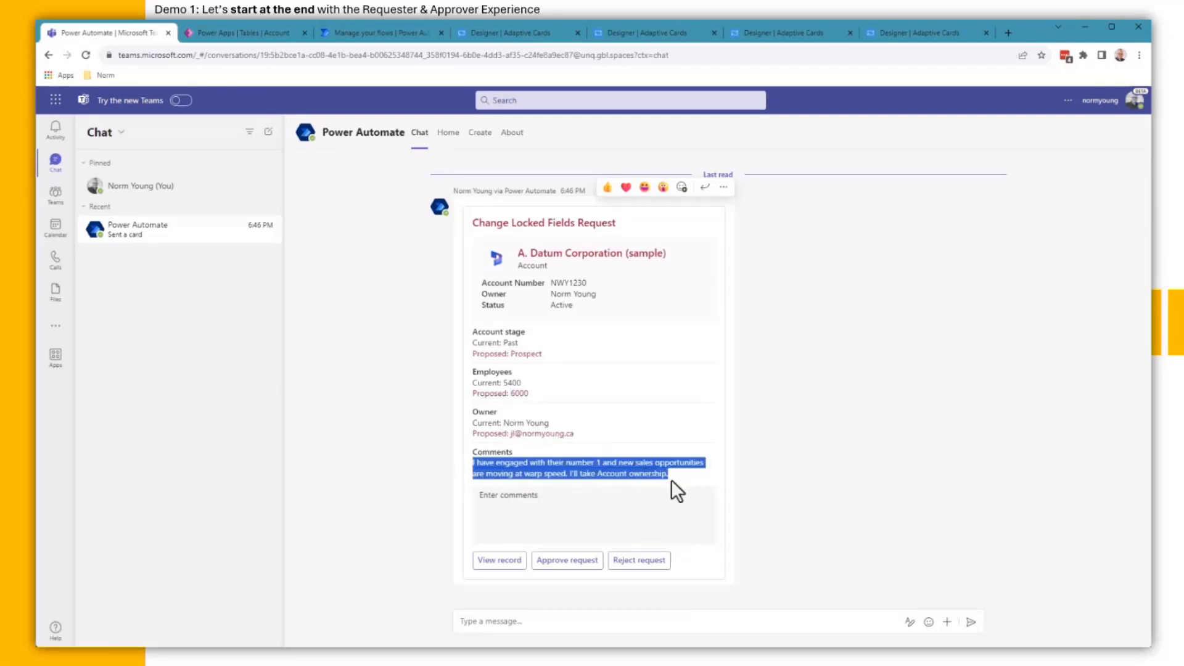
left_click(738, 510)
left_click(496, 569)
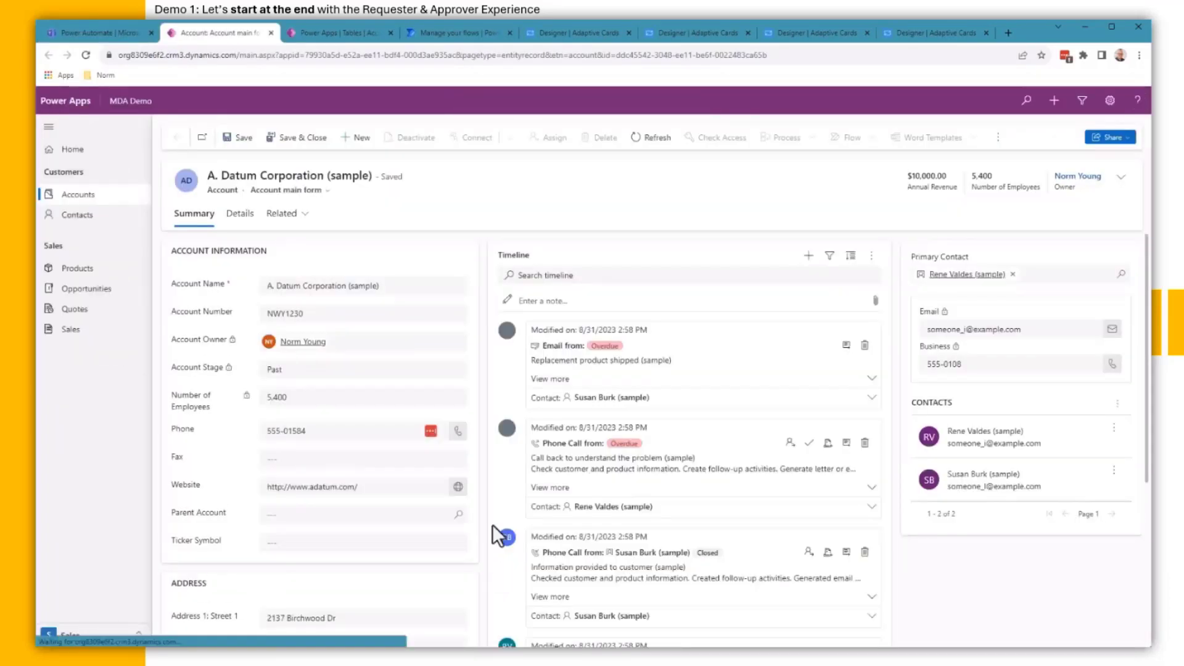
Step: Approve the change request with the comment 'Make it so'
left_click(126, 34)
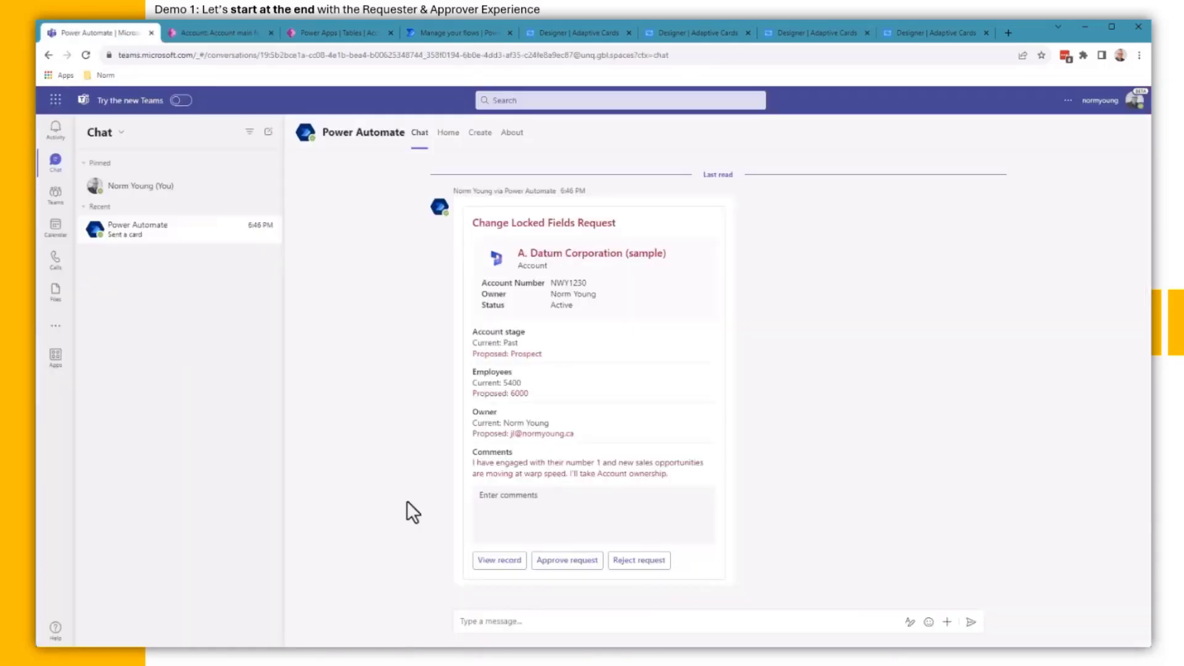
left_click(500, 493)
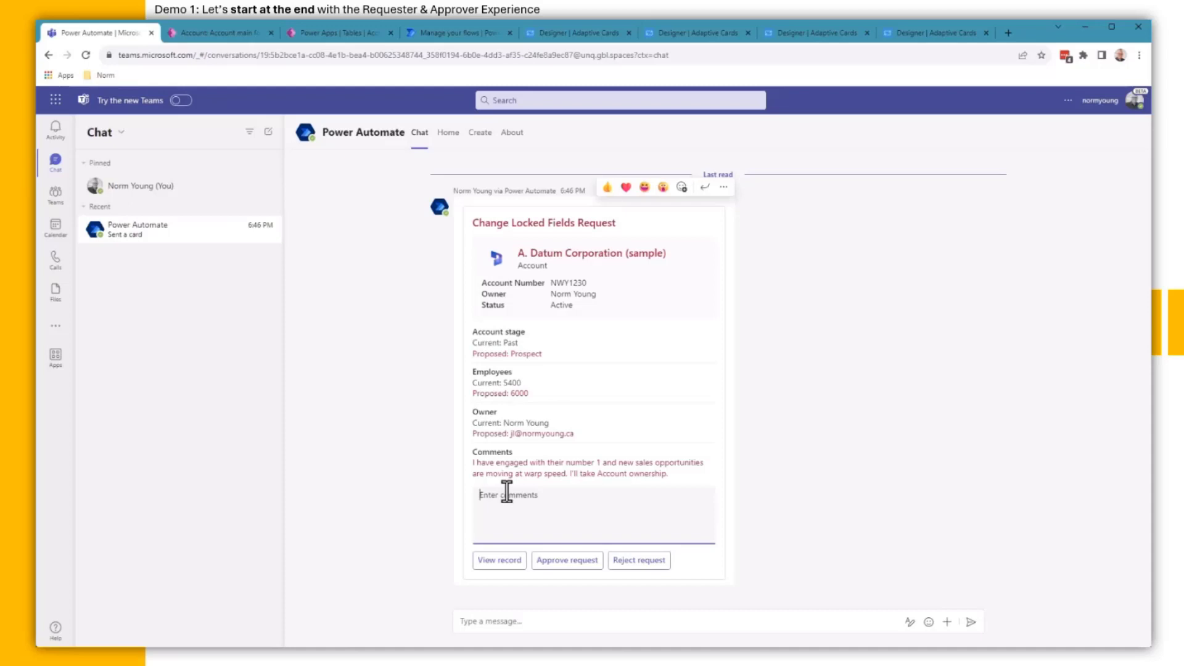
type("Make it so!")
left_click(562, 562)
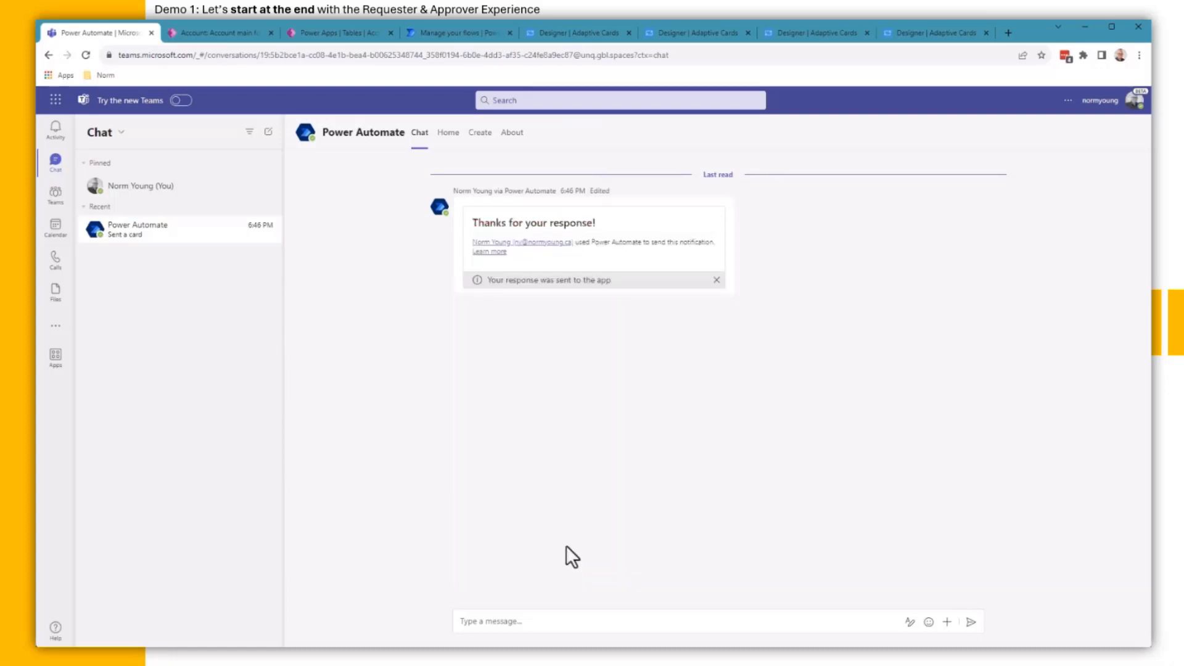
left_click_drag(490, 283, 615, 285)
left_click(642, 361)
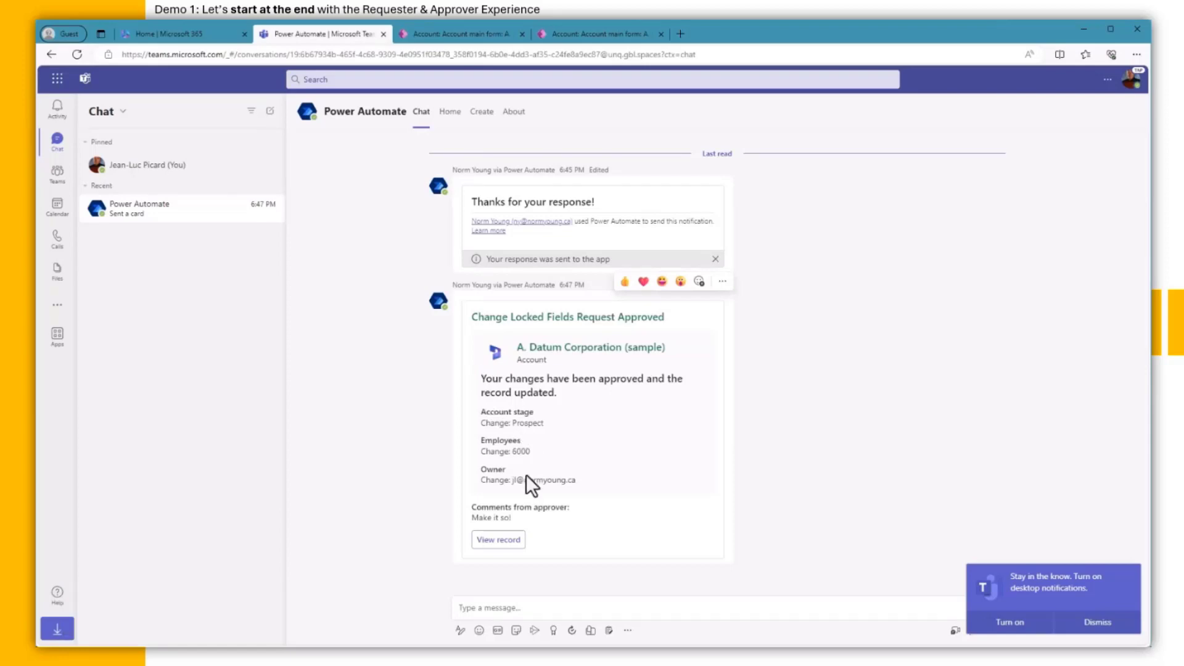
Step: Open the updated A. Datum record showing Prospect, 6,000 employees and the new owner
left_click(503, 540)
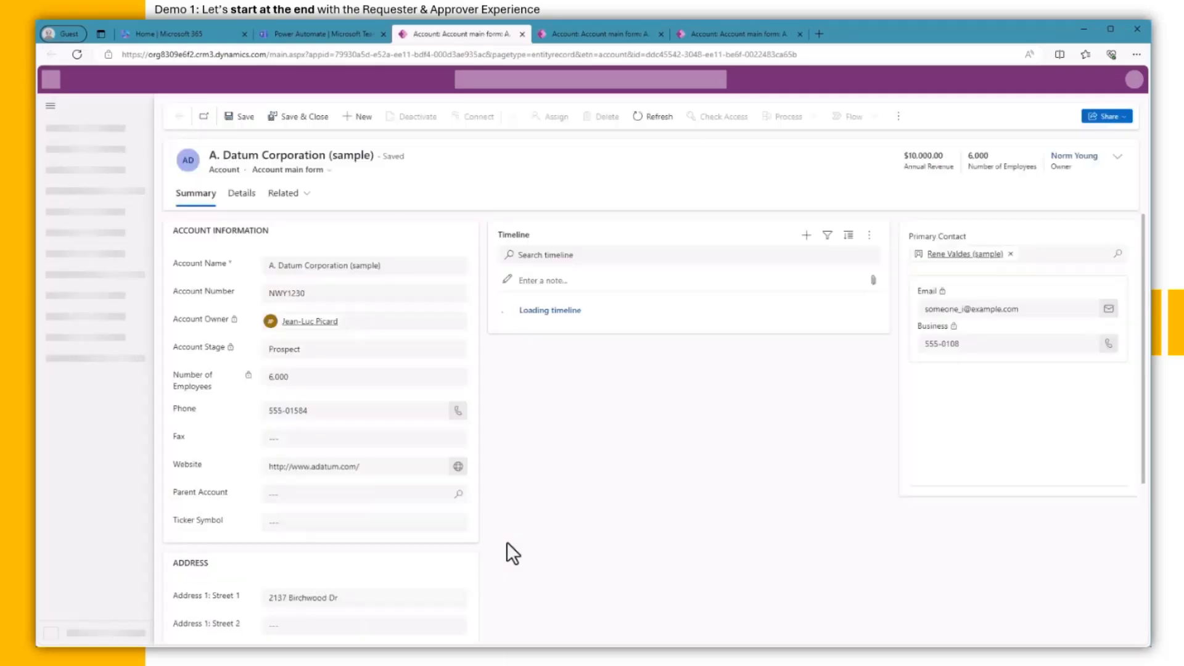
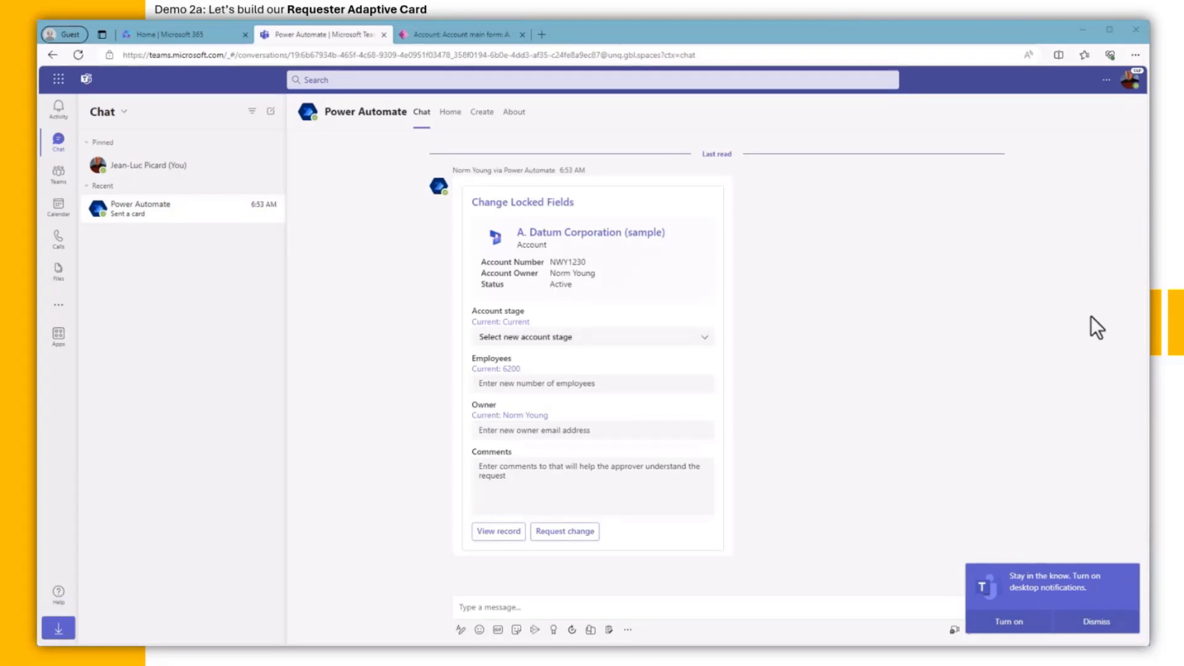
Step: Load adaptivecards.io/designer in a new browser tab
left_click(541, 35)
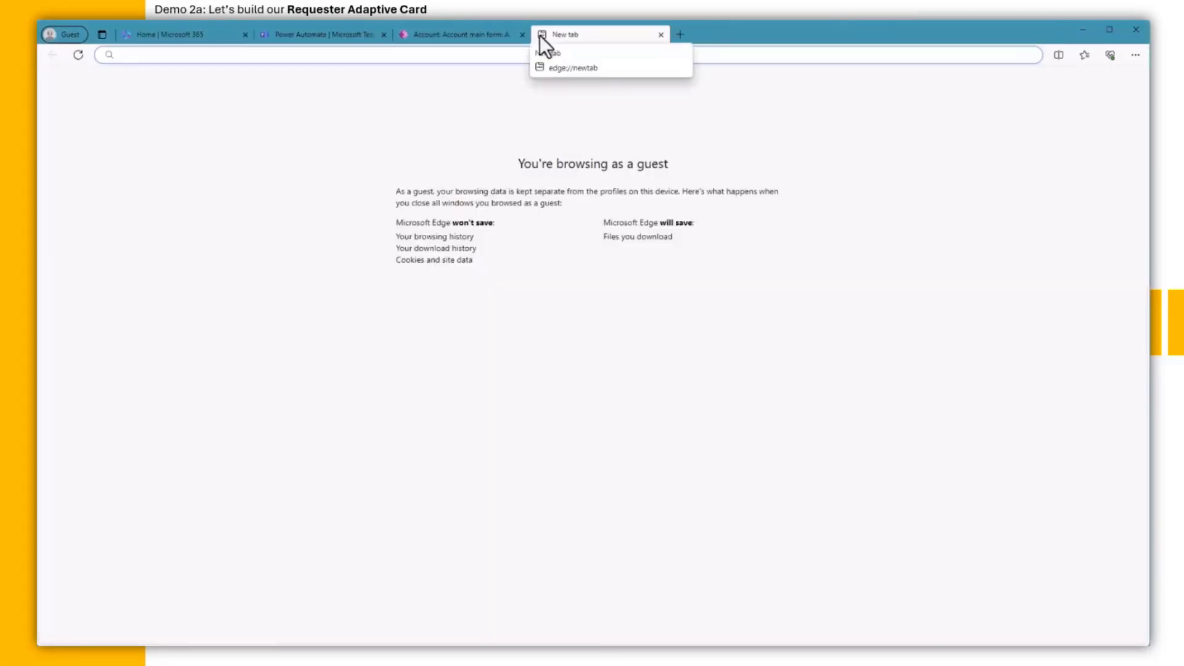
type("https://adaptivecards.io/designer/")
key("Return")
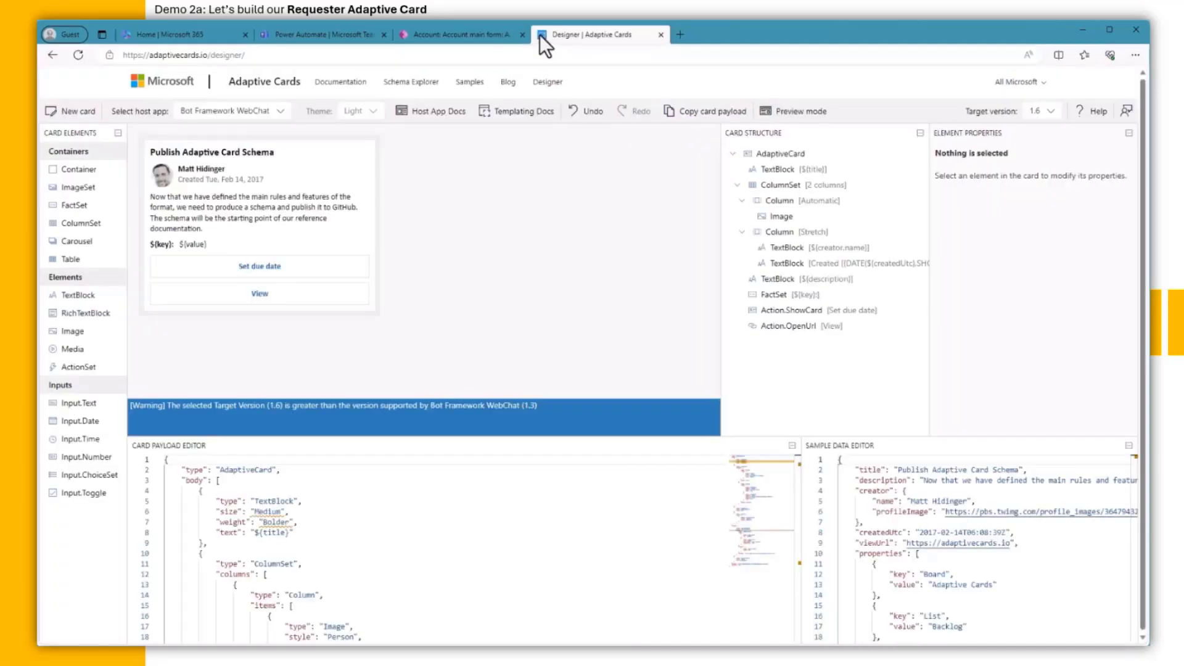
Step: Start a Blank Card with Microsoft Teams as host app and target version 1.4
left_click(83, 112)
left_click(380, 293)
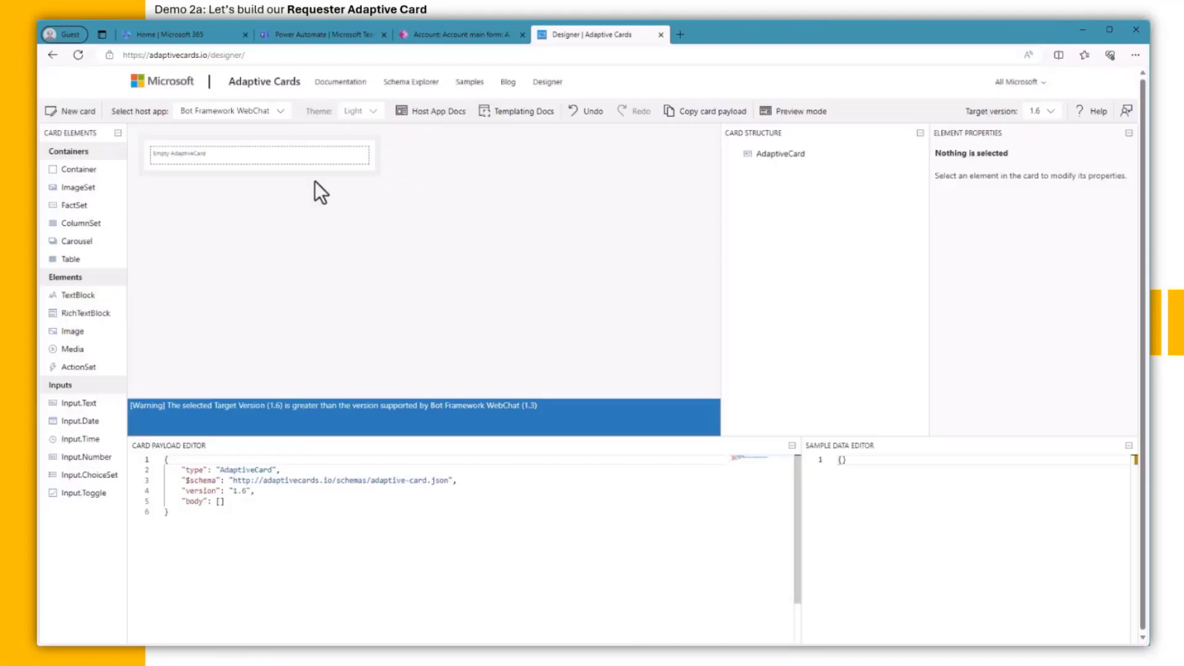
left_click(277, 114)
left_click(266, 165)
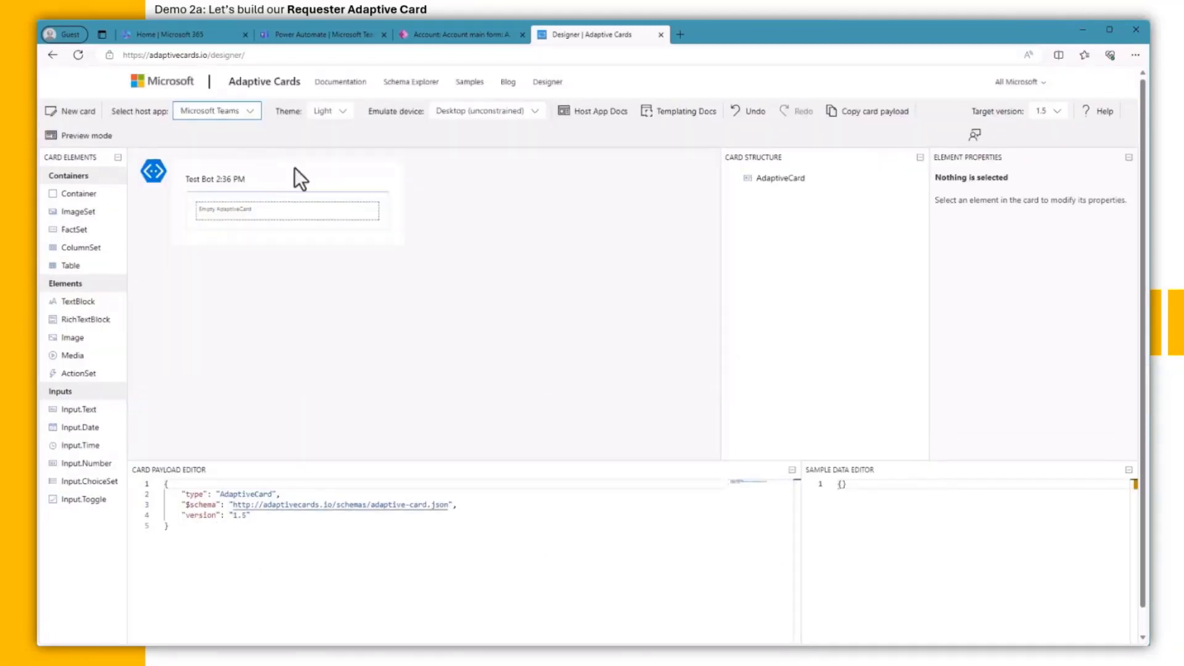
left_click(1055, 112)
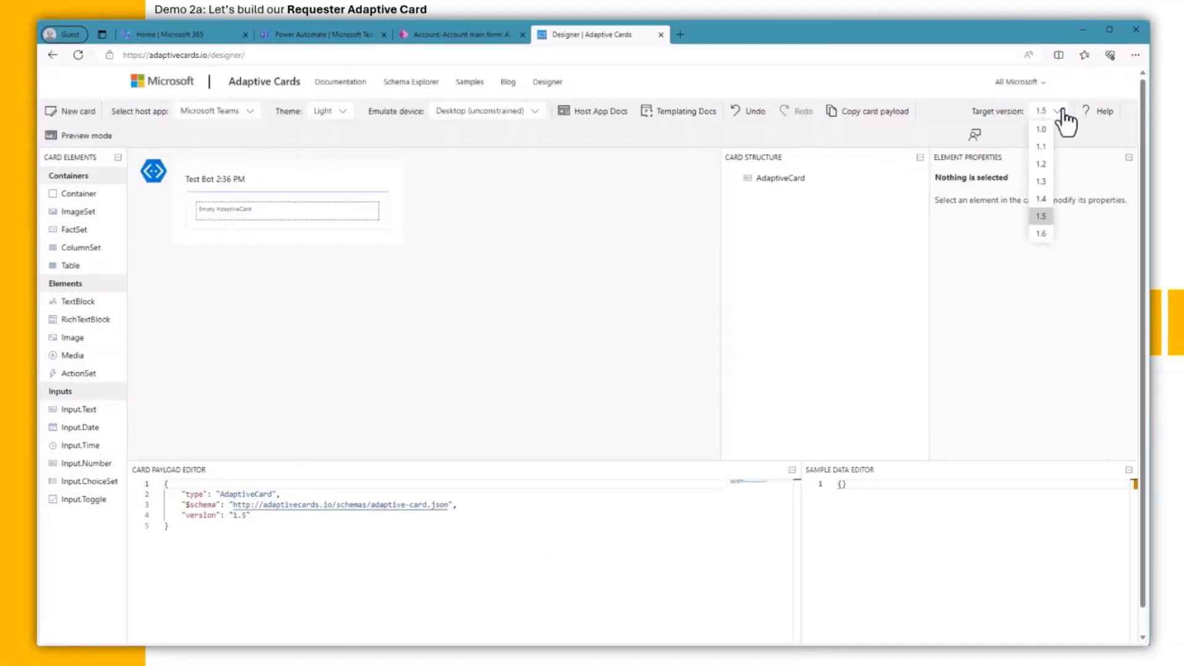
left_click(1041, 199)
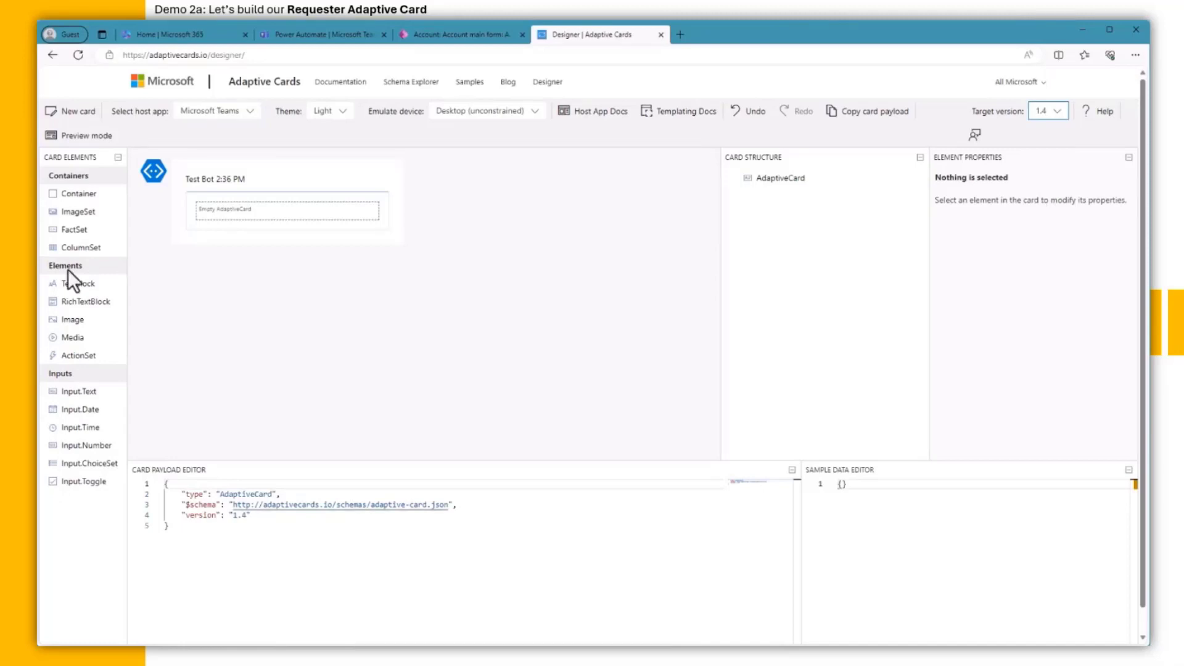
Step: Add a TextBlock reading 'Change Locked Fields' to the card
left_click_drag(71, 275, 251, 211)
left_click_drag(1063, 294, 1003, 288)
type("Chan")
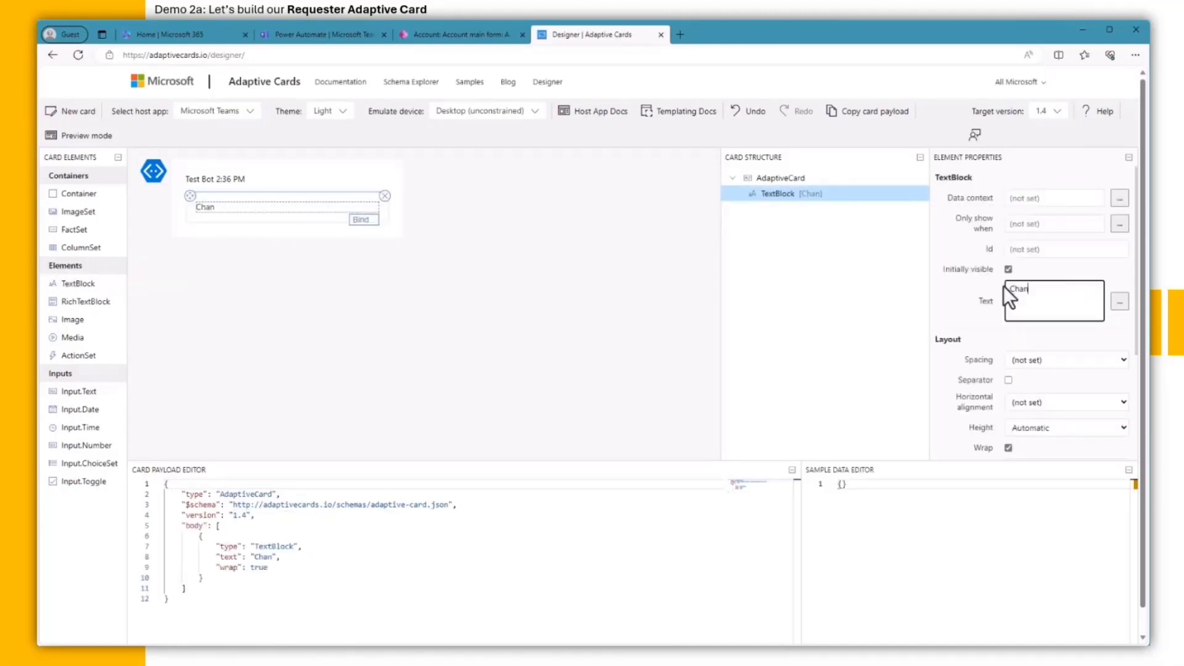
type("ge Locked Fi")
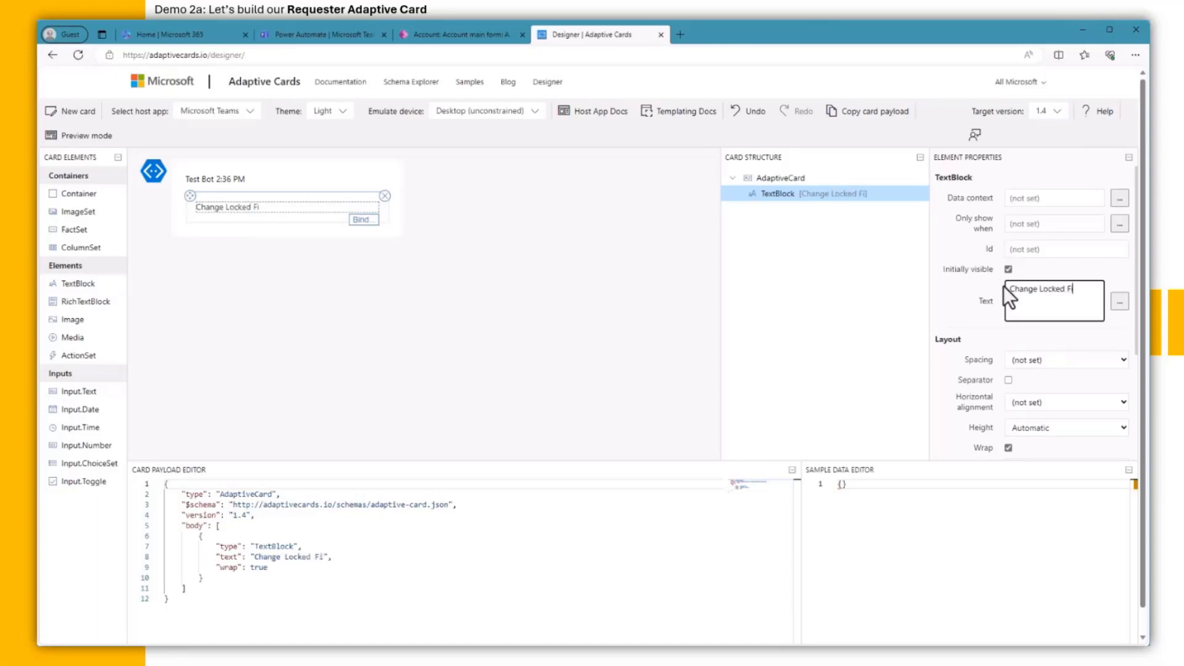
type("elds")
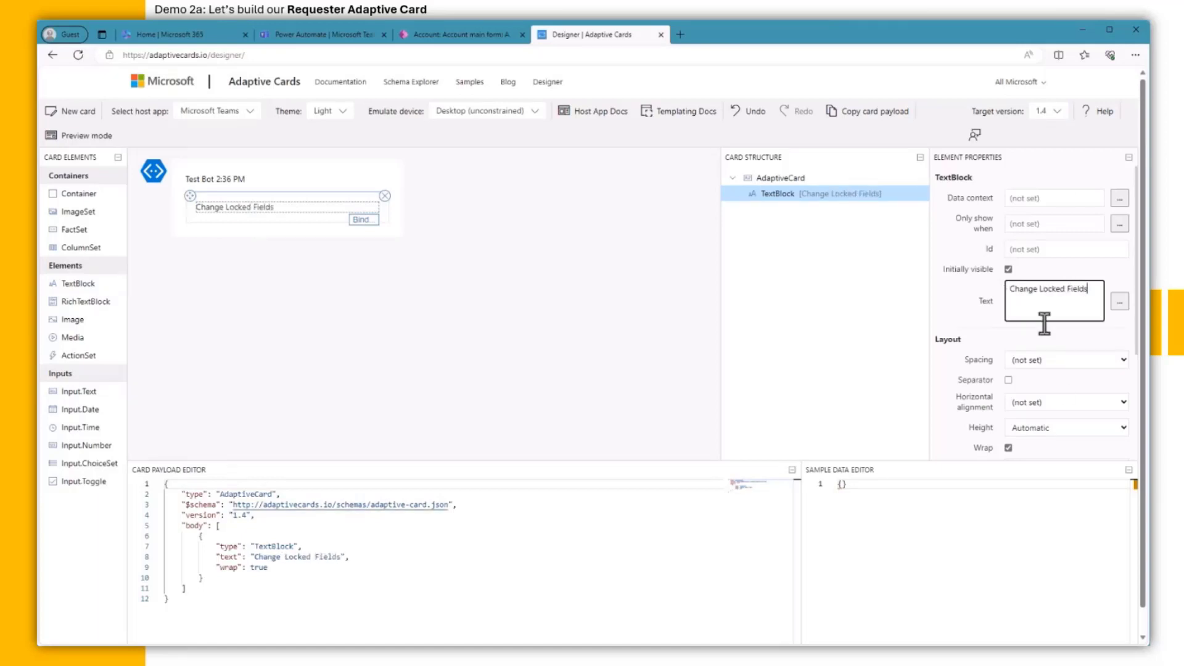
left_click_drag(1134, 339, 1135, 462)
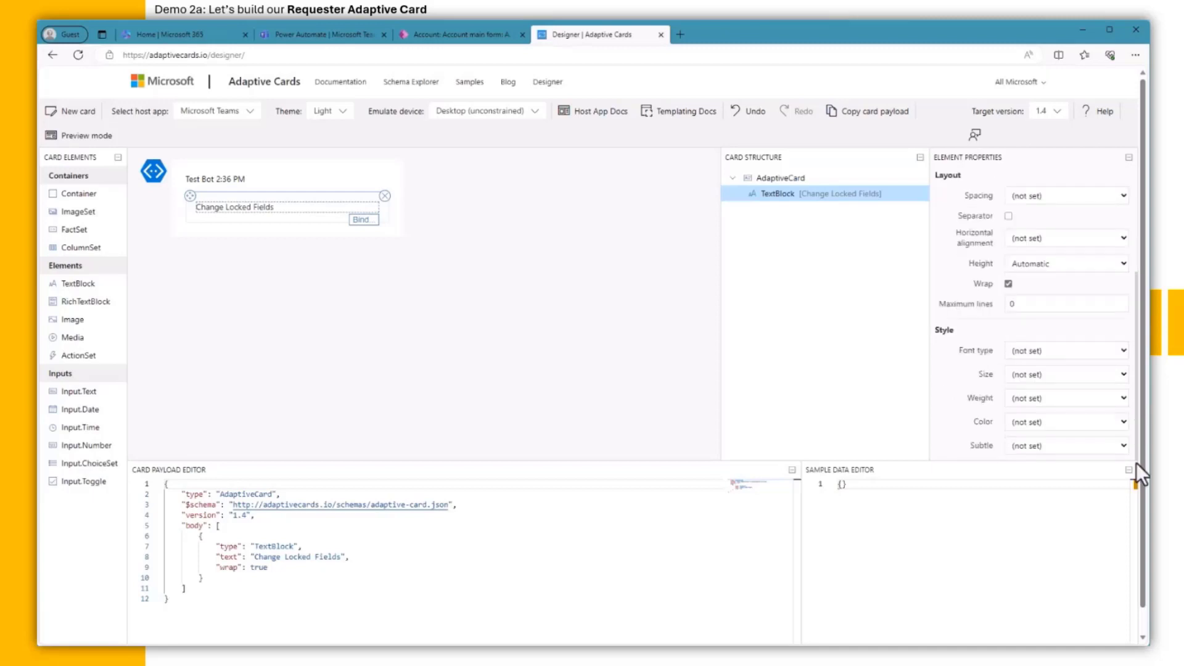
Step: Make the title ExtraLarge, Bolder and Accent-coloured, and add a Container beneath it
left_click(1119, 375)
left_click(1088, 449)
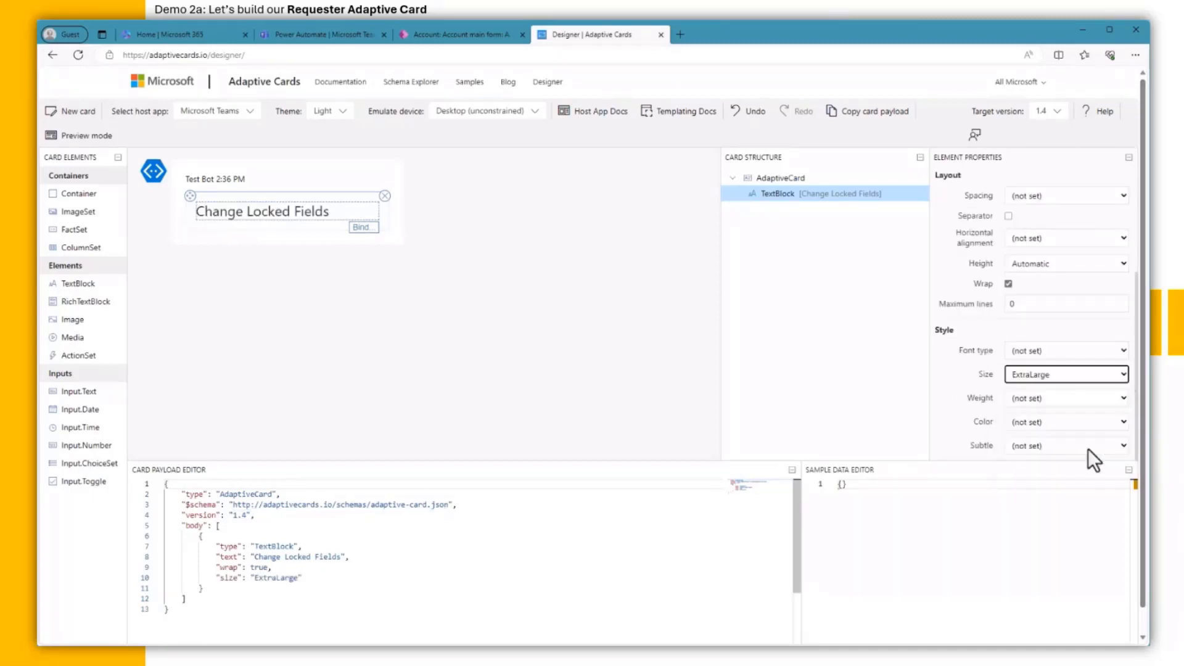
left_click(1097, 397)
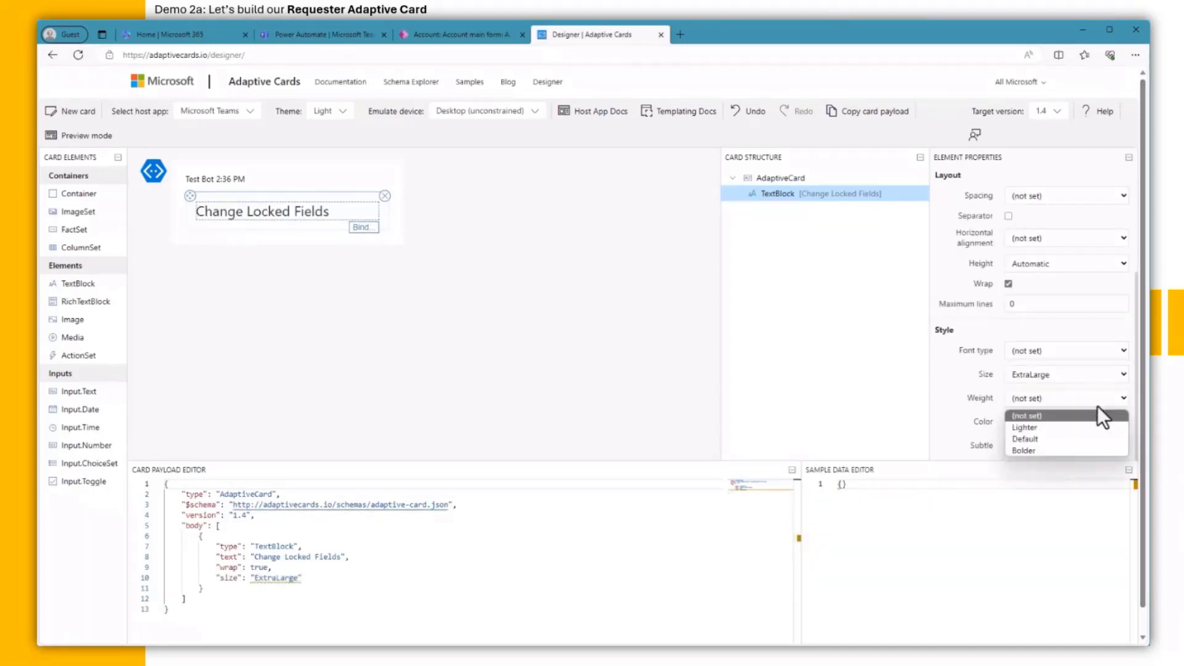
left_click(1085, 451)
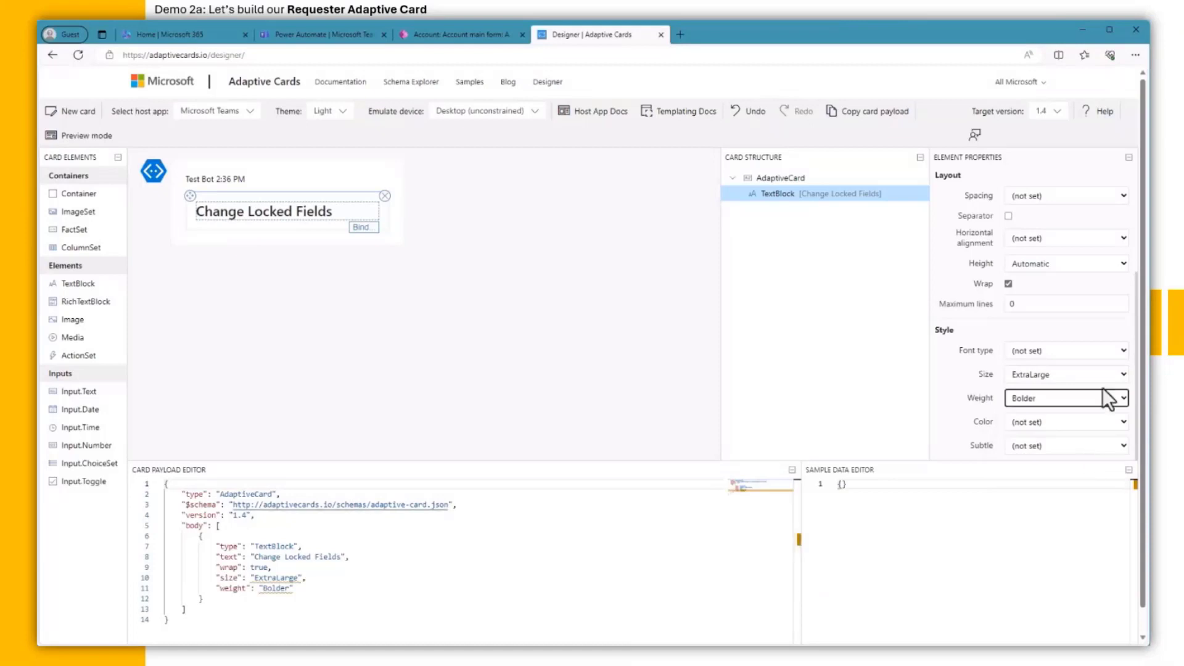
left_click(1107, 424)
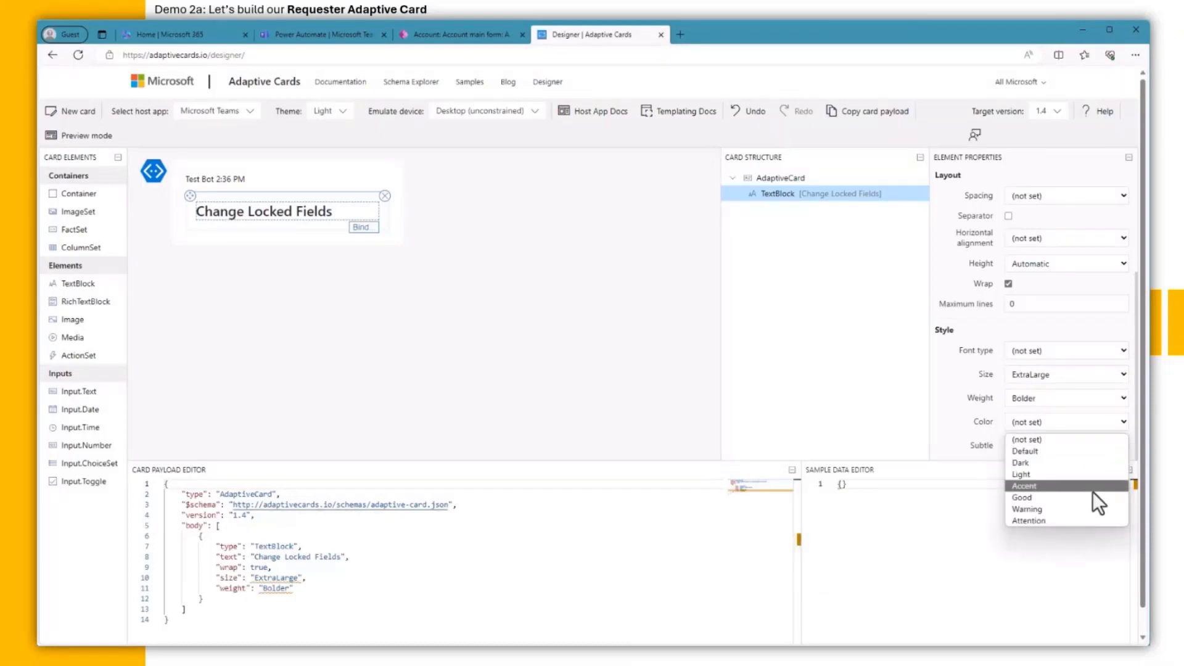
left_click(1093, 491)
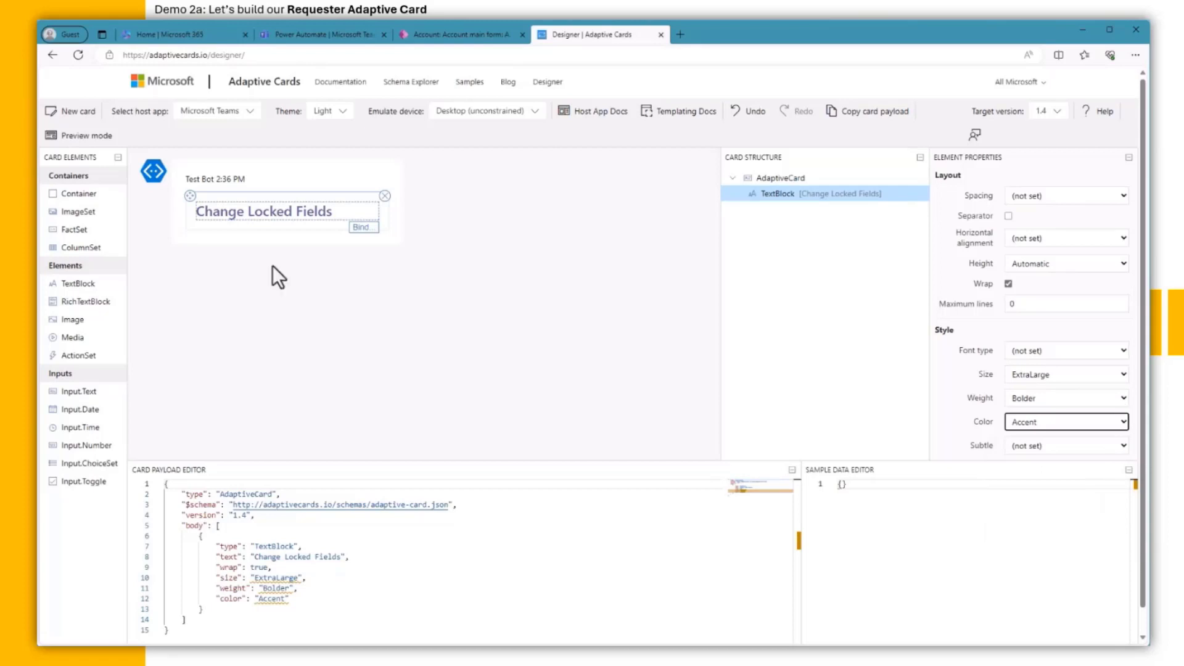
left_click_drag(92, 198, 239, 228)
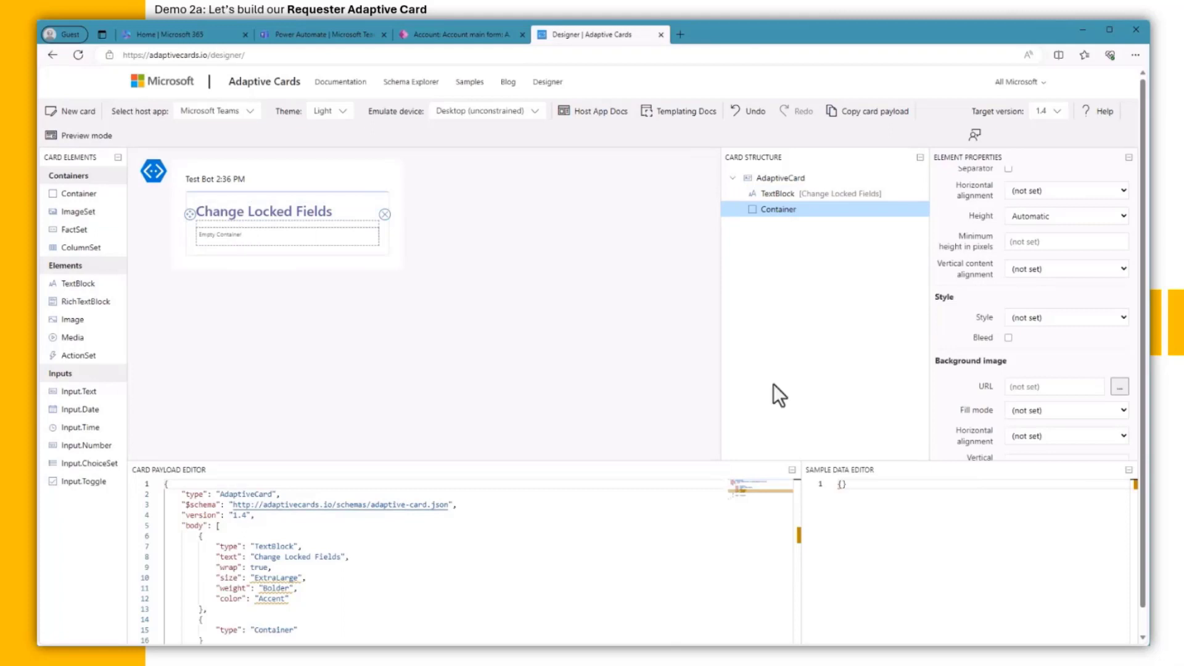
Step: Set the container's style to Emphasis
scroll(1134, 419, "down", 1)
scroll(1132, 426, "down", 1)
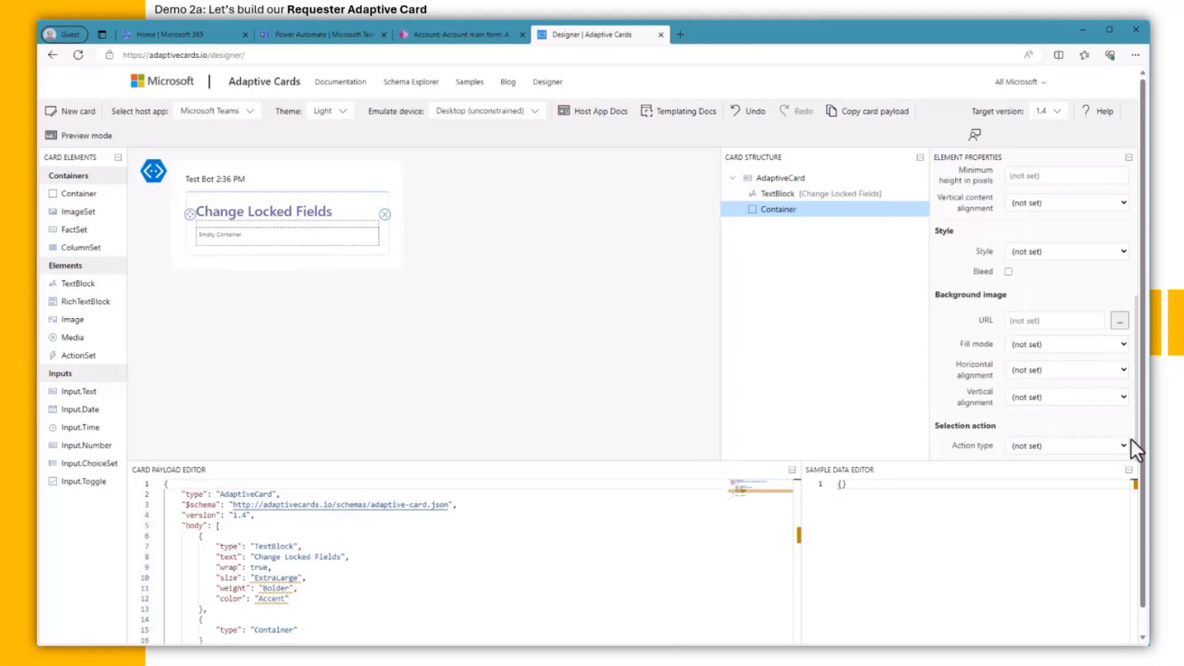
left_click(1074, 253)
left_click(1066, 289)
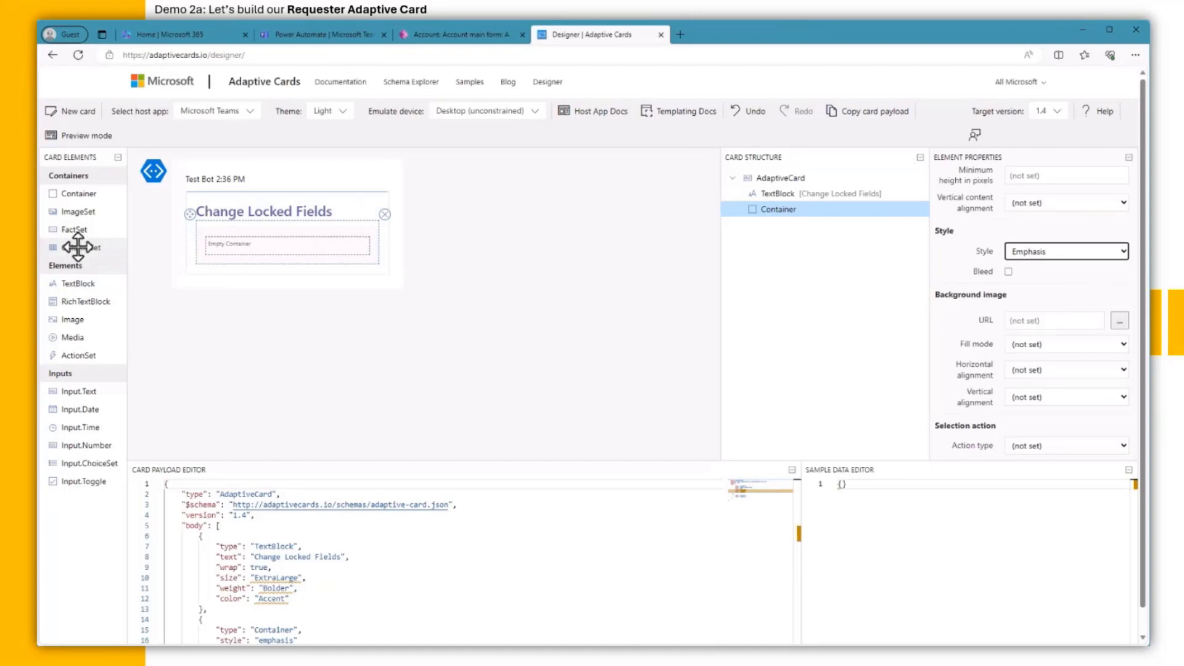
Step: Add a ColumnSet with a Medium Dynamics 365 emblem image in the first column
left_click_drag(79, 246, 193, 254)
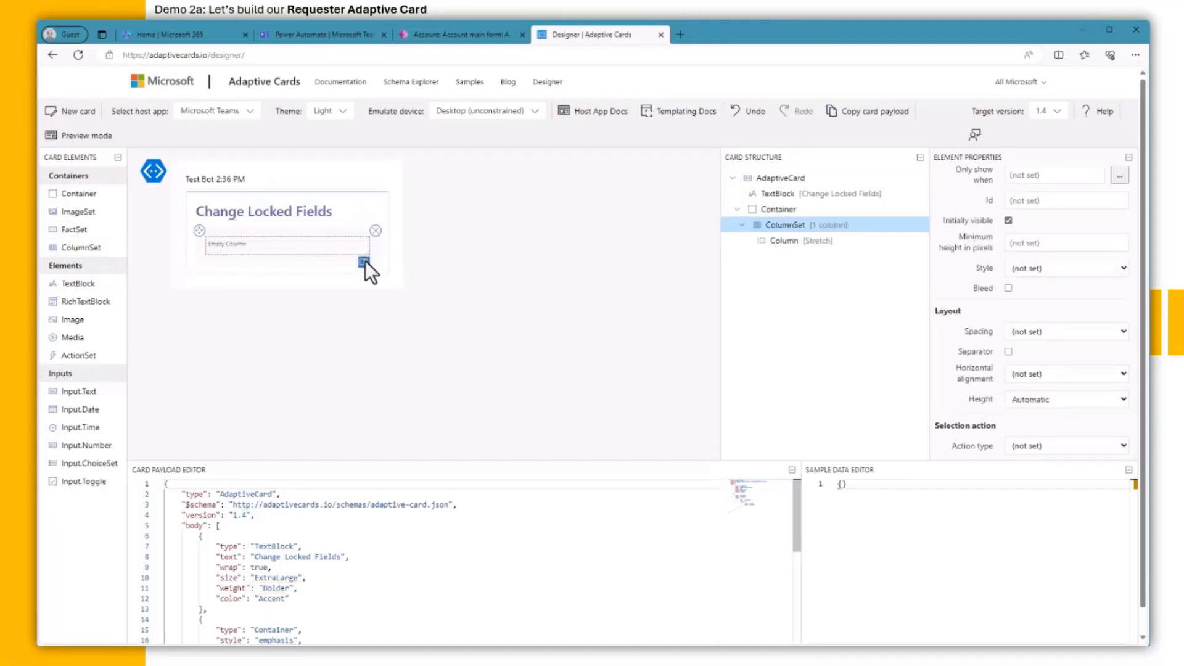
left_click(252, 246)
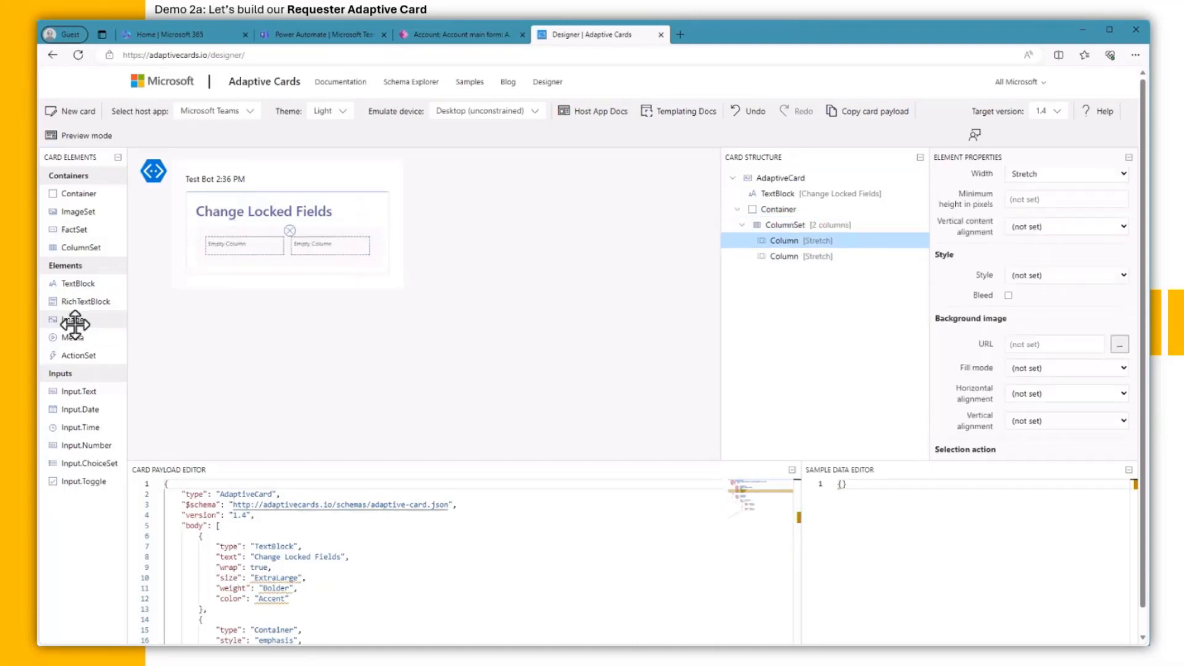
left_click_drag(41, 320, 225, 243)
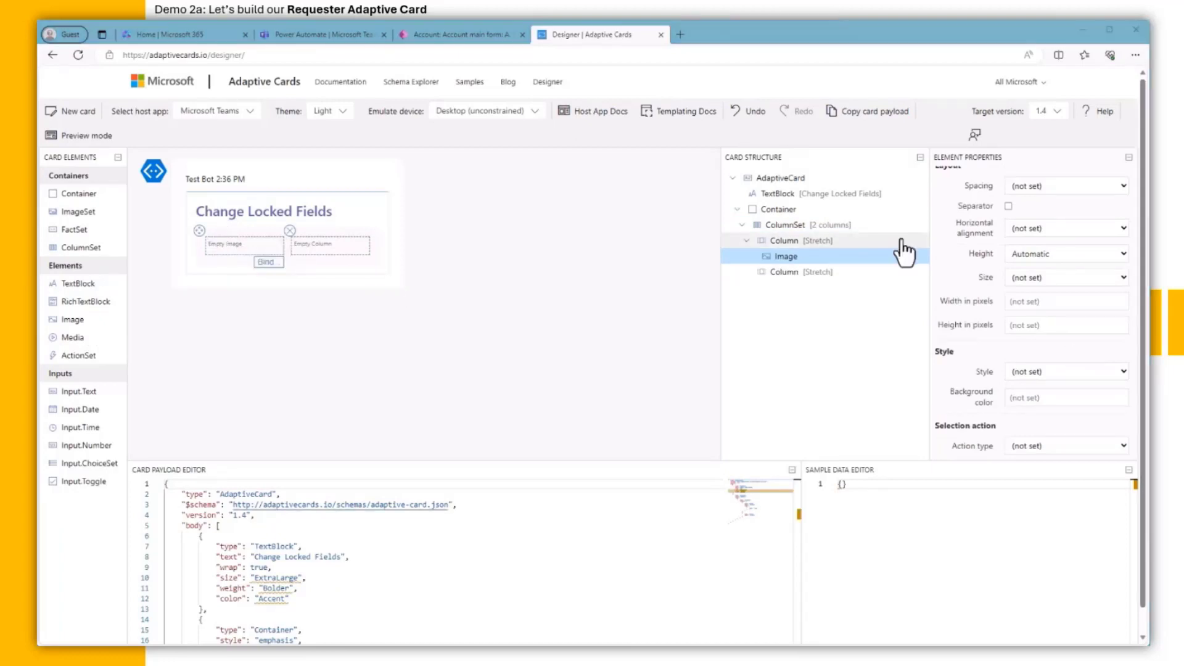
left_click(789, 259)
left_click(1031, 290)
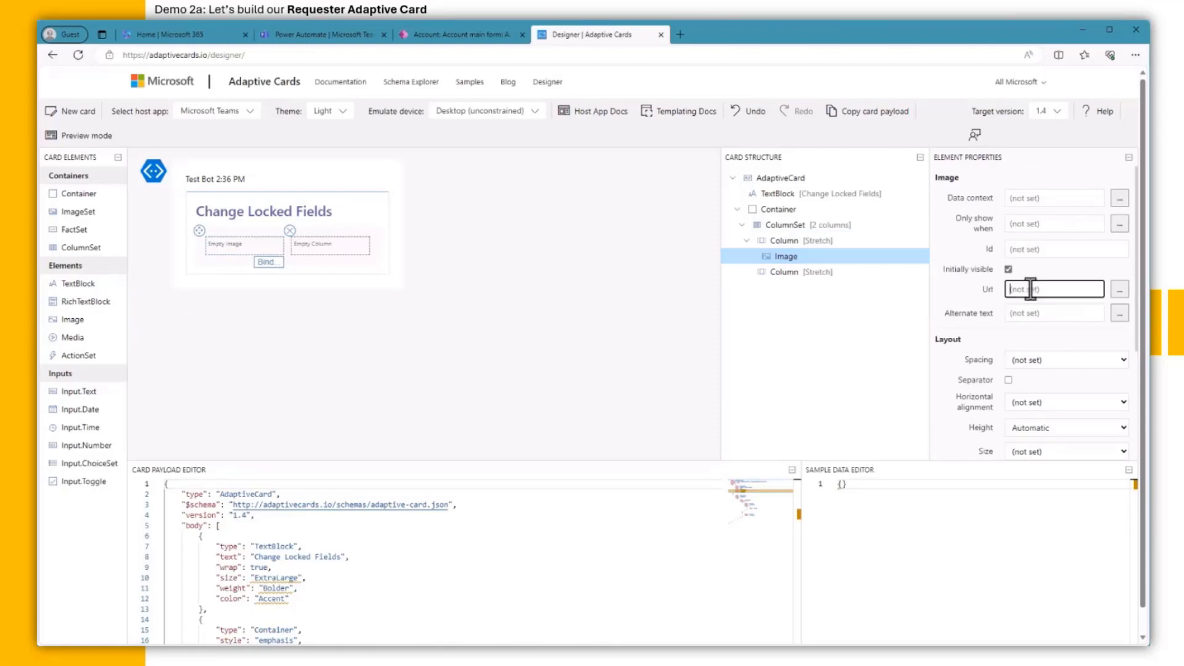
key("ctrl+v")
scroll(1055, 376, "down", 1)
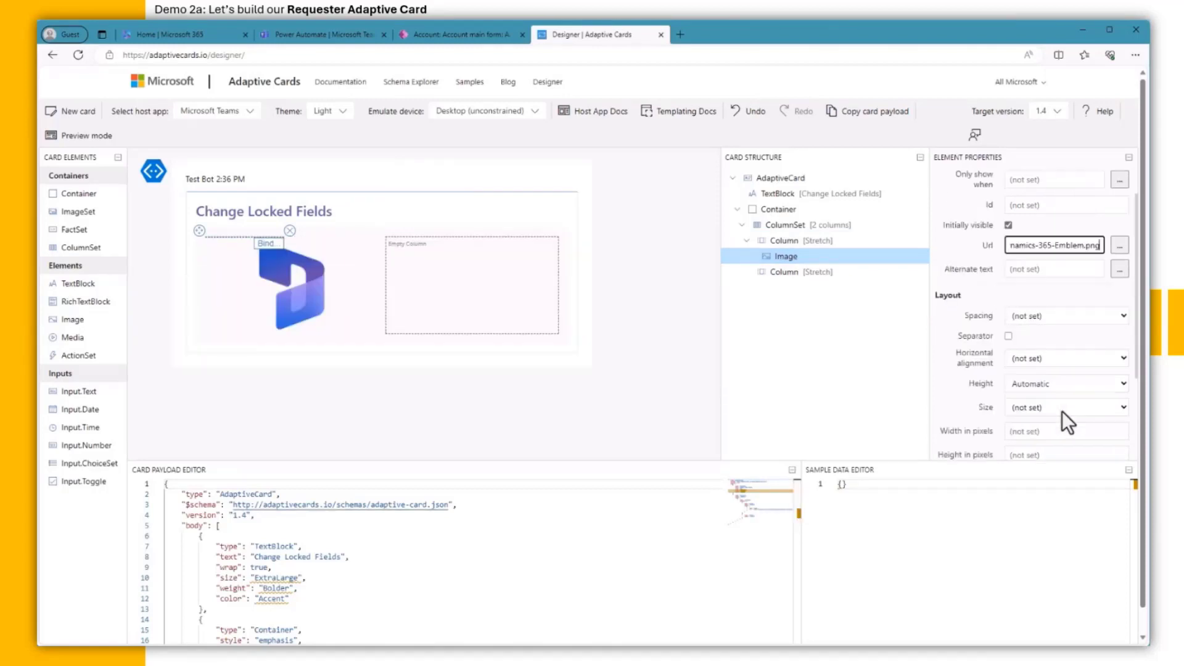
left_click(1063, 410)
left_click(1056, 459)
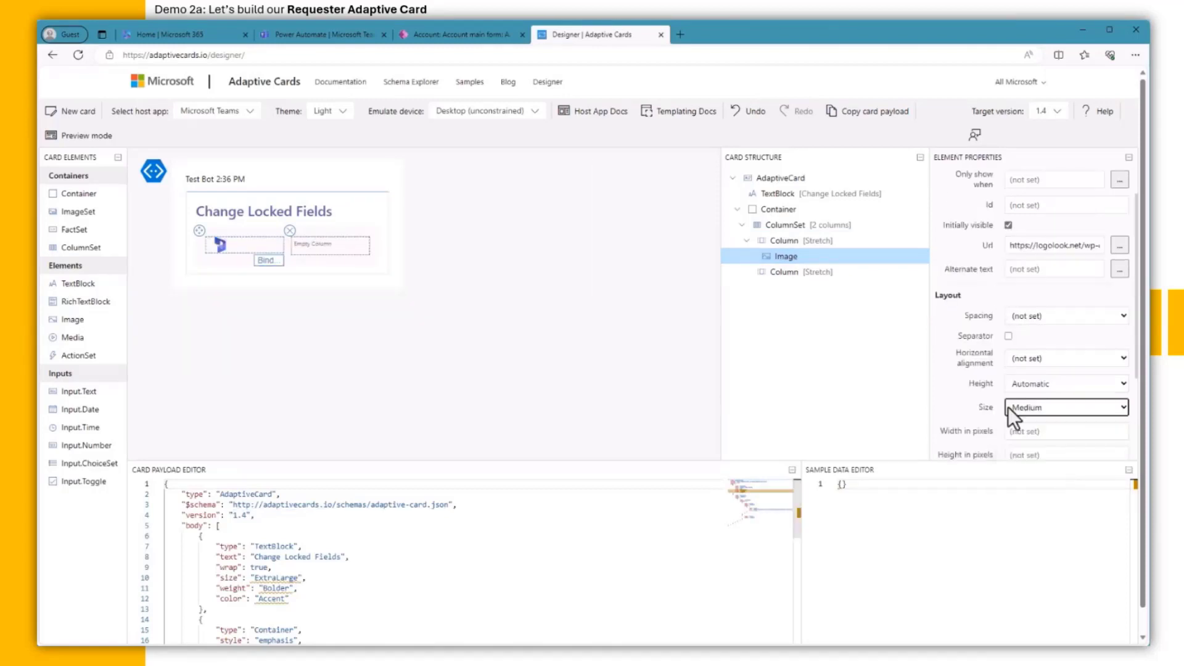
Step: Set the first column's width to Pixels
left_click(784, 242)
left_click(1036, 358)
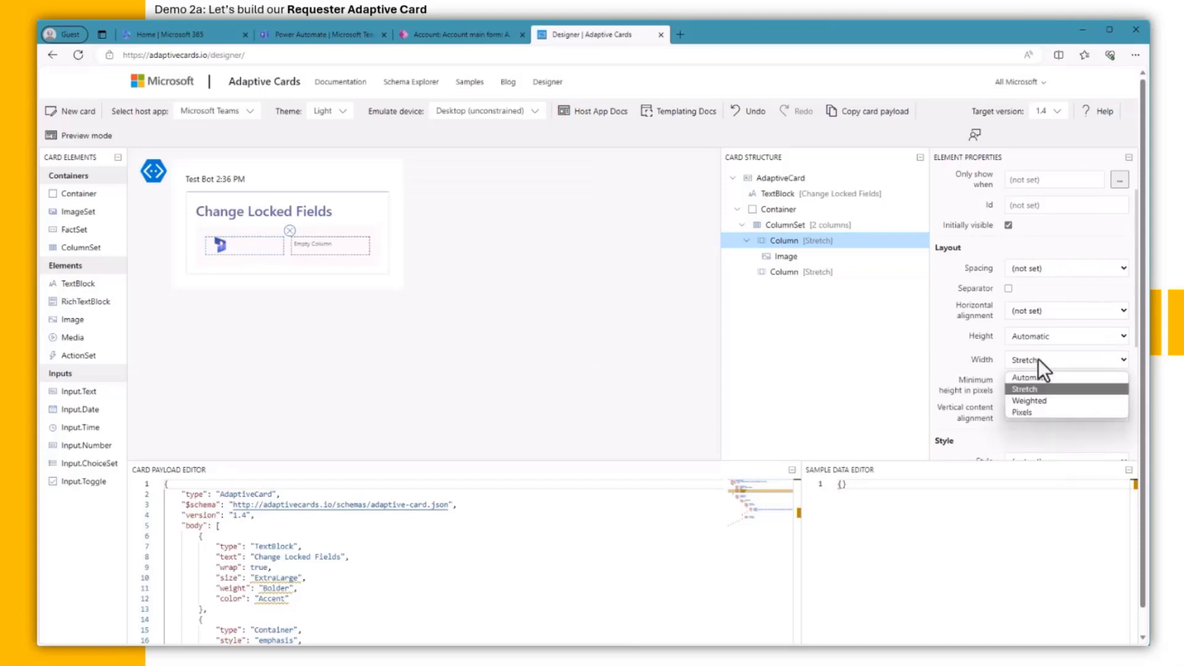
left_click(1033, 412)
left_click_drag(84, 279, 267, 243)
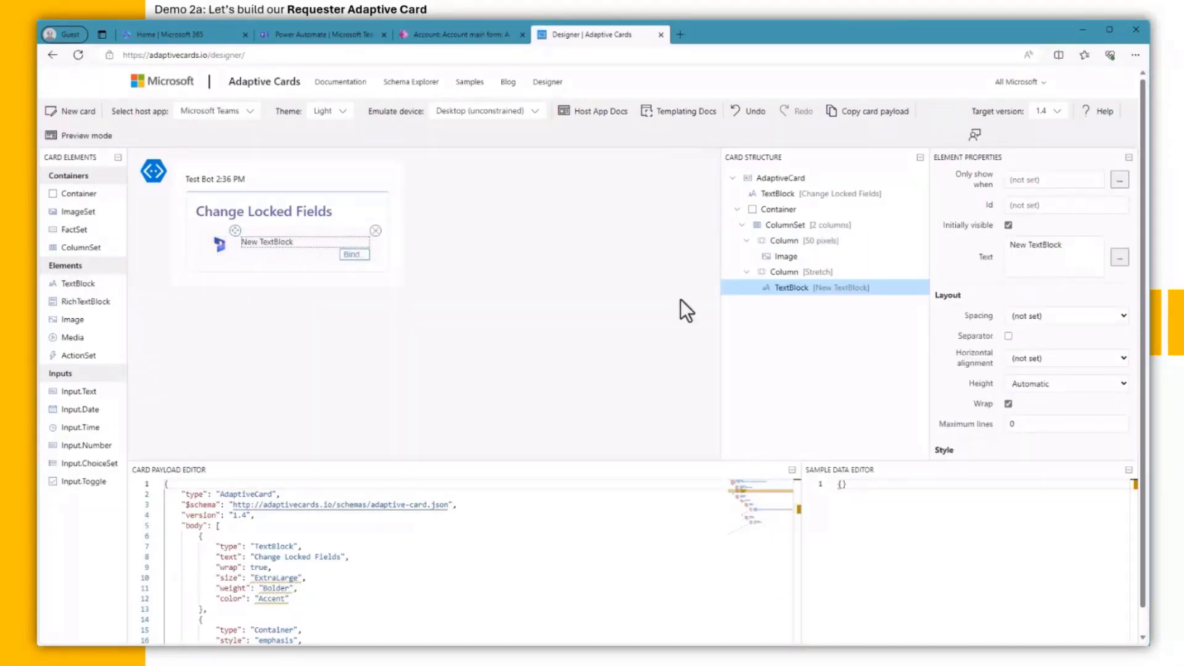
left_click(1064, 246)
left_click_drag(1065, 246, 1008, 246)
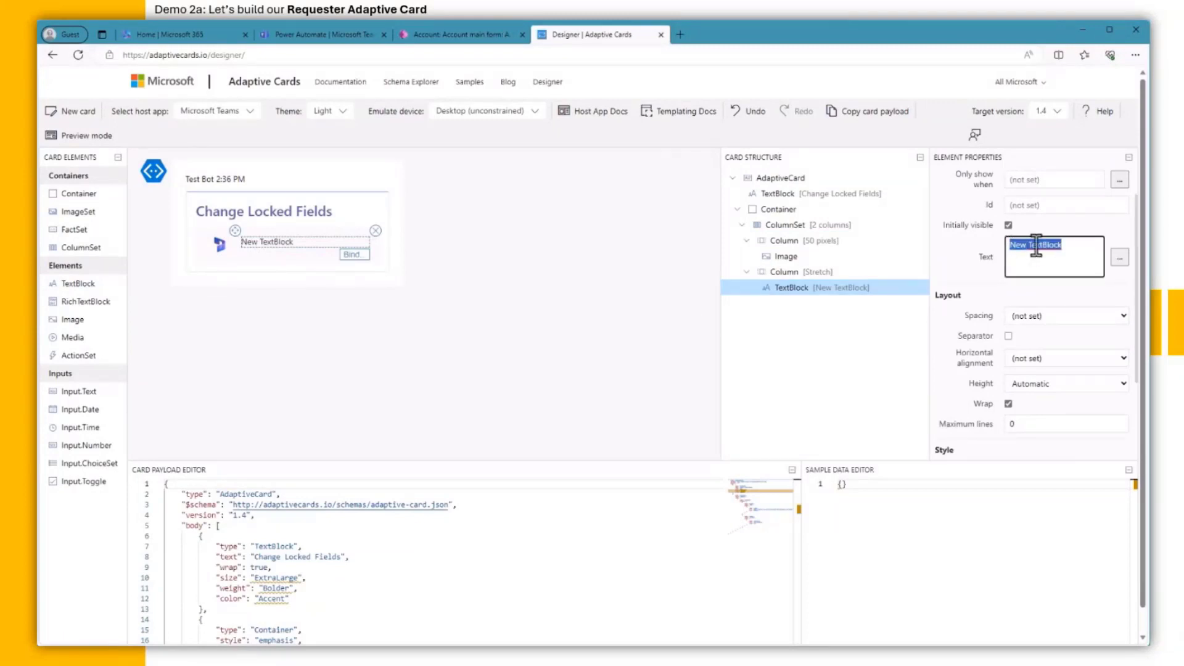
type("@AccountName")
scroll(1073, 362, "down", 2)
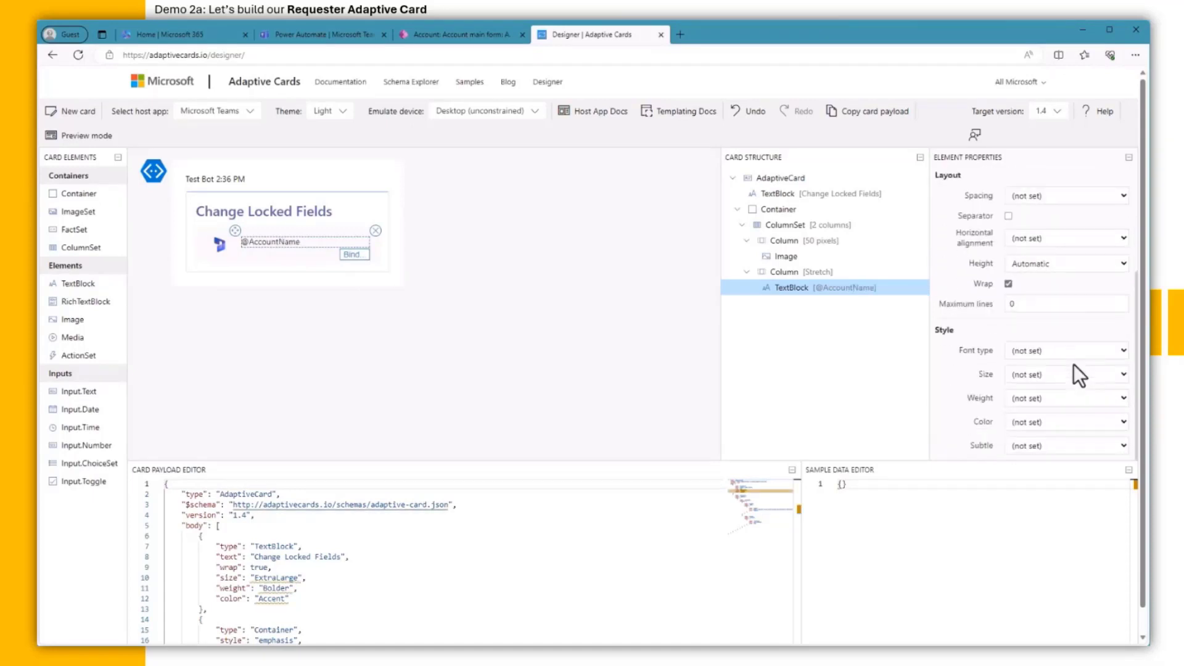
left_click(1085, 372)
left_click(1073, 439)
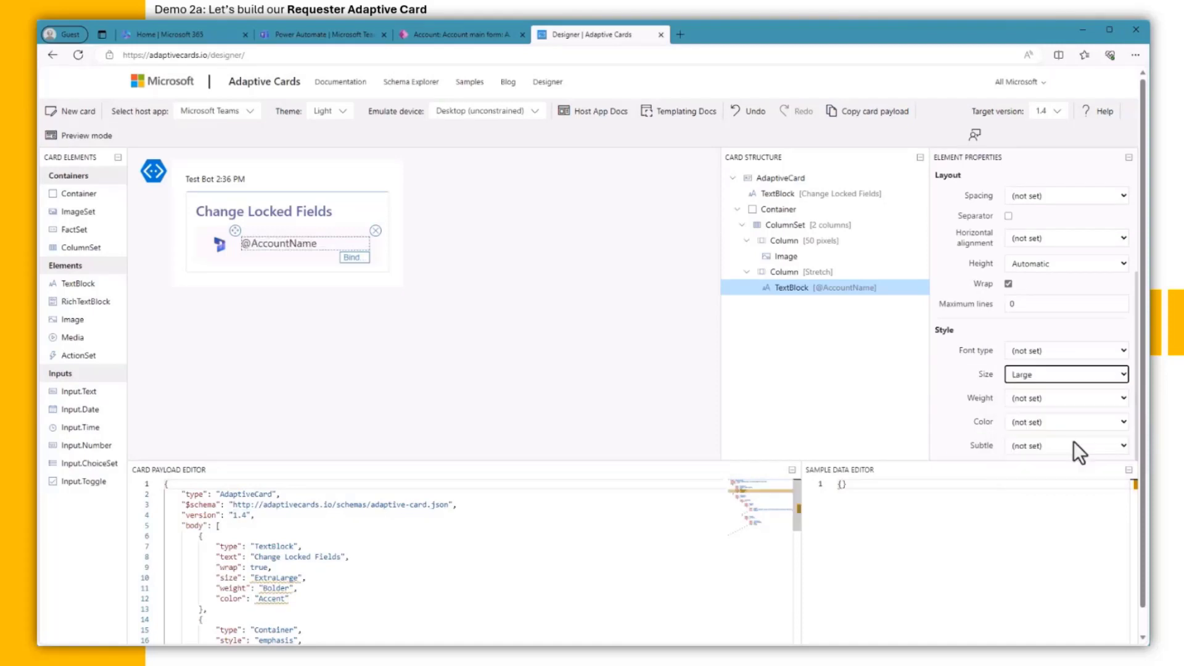
left_click(1081, 396)
left_click(1070, 447)
left_click(1072, 421)
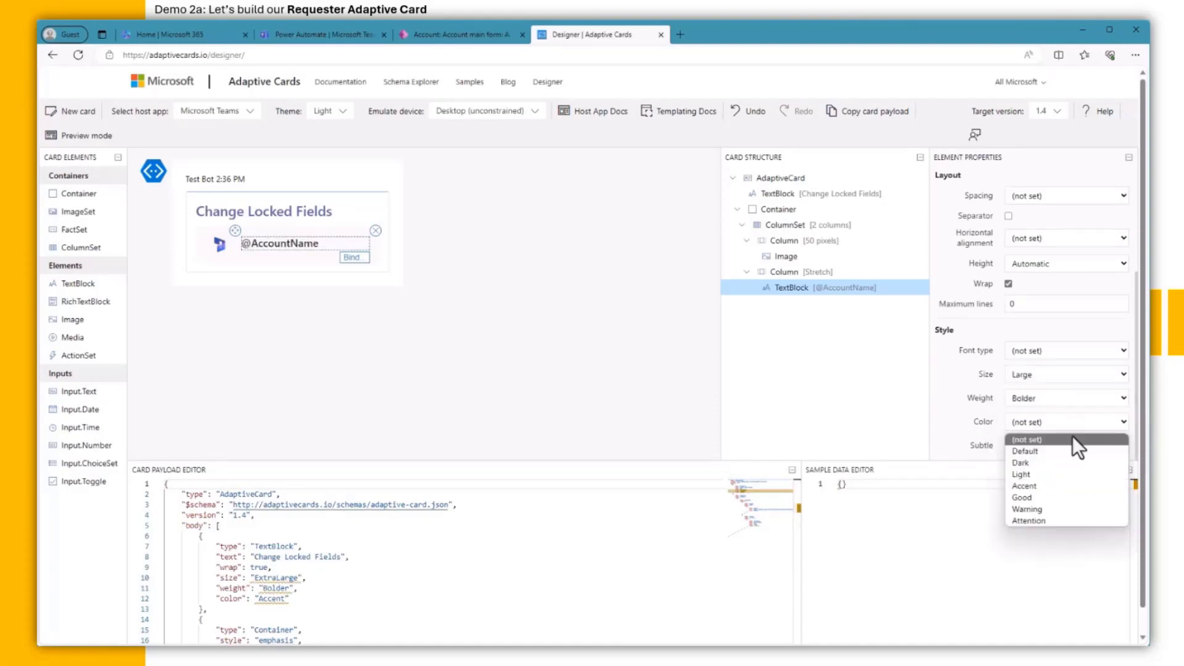
left_click(1072, 484)
scroll(1071, 440, "down", 1)
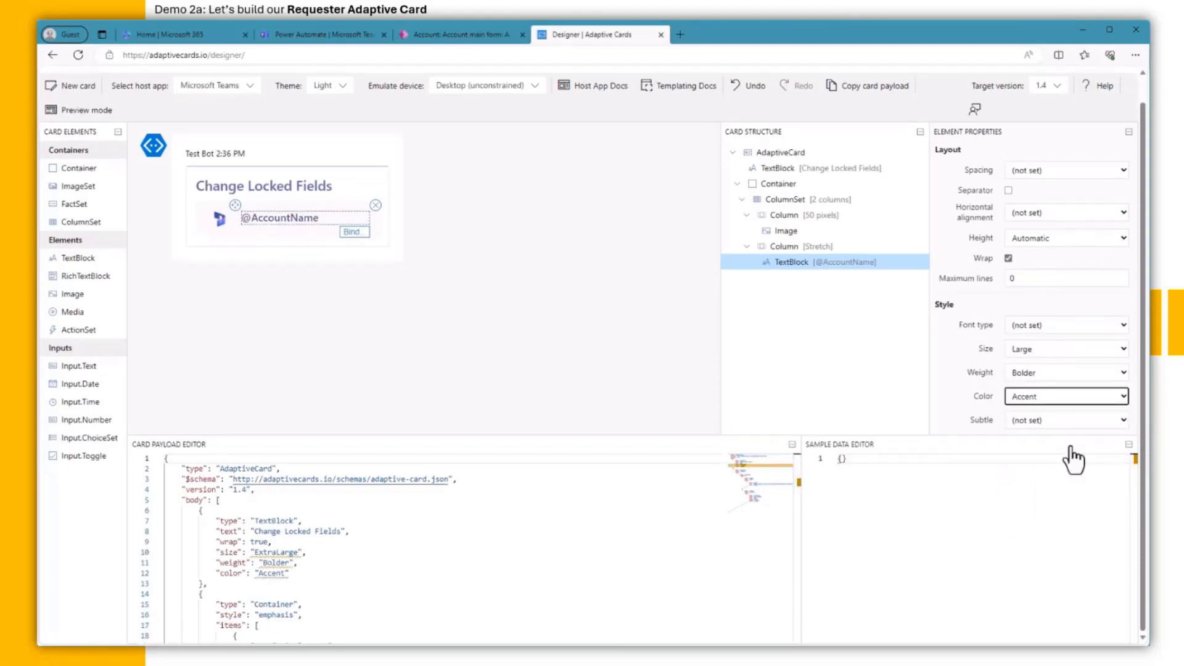
left_click_drag(74, 259, 271, 225)
left_click_drag(1062, 232, 975, 224)
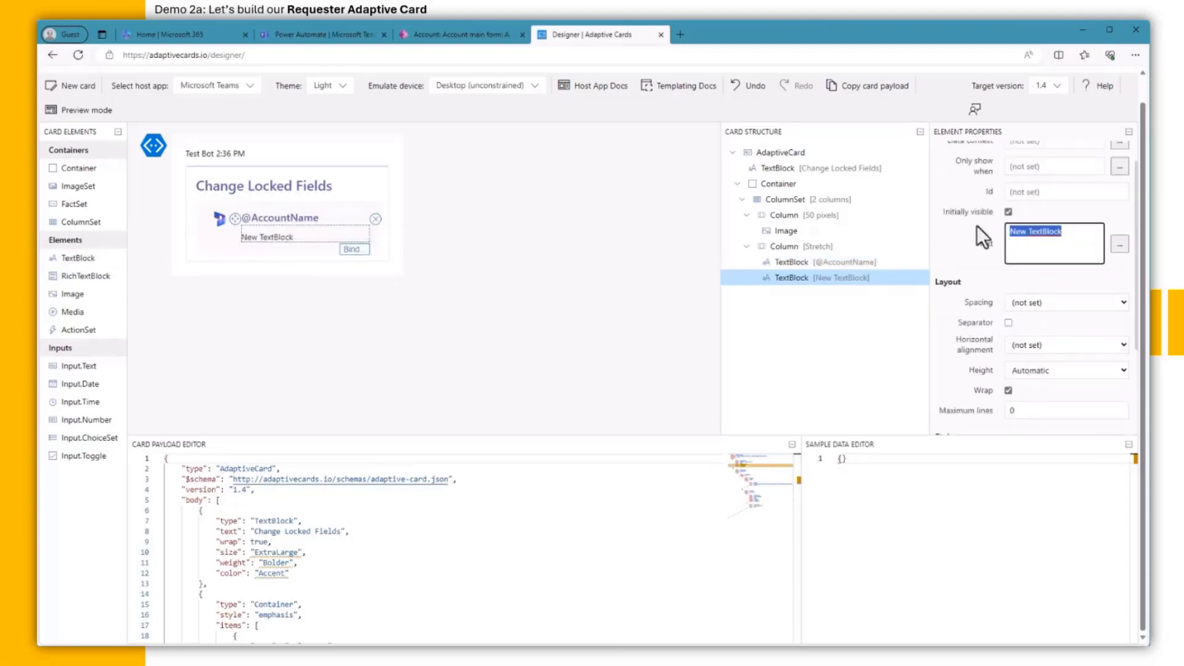
type("Account")
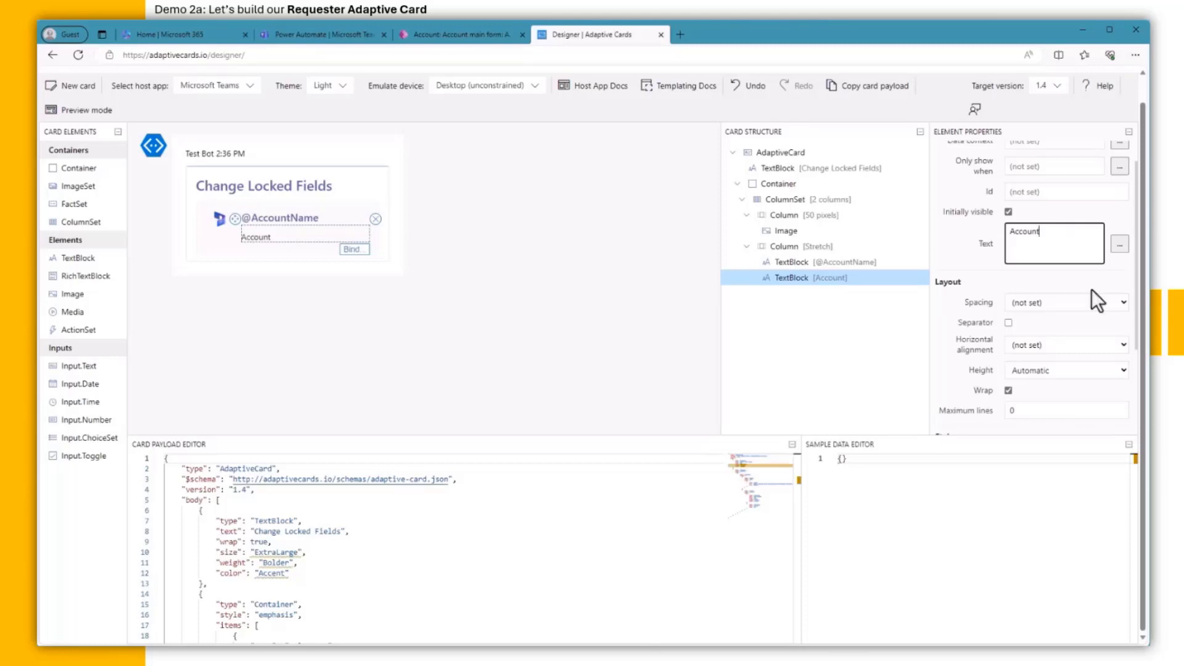
left_click(1091, 300)
left_click(1069, 317)
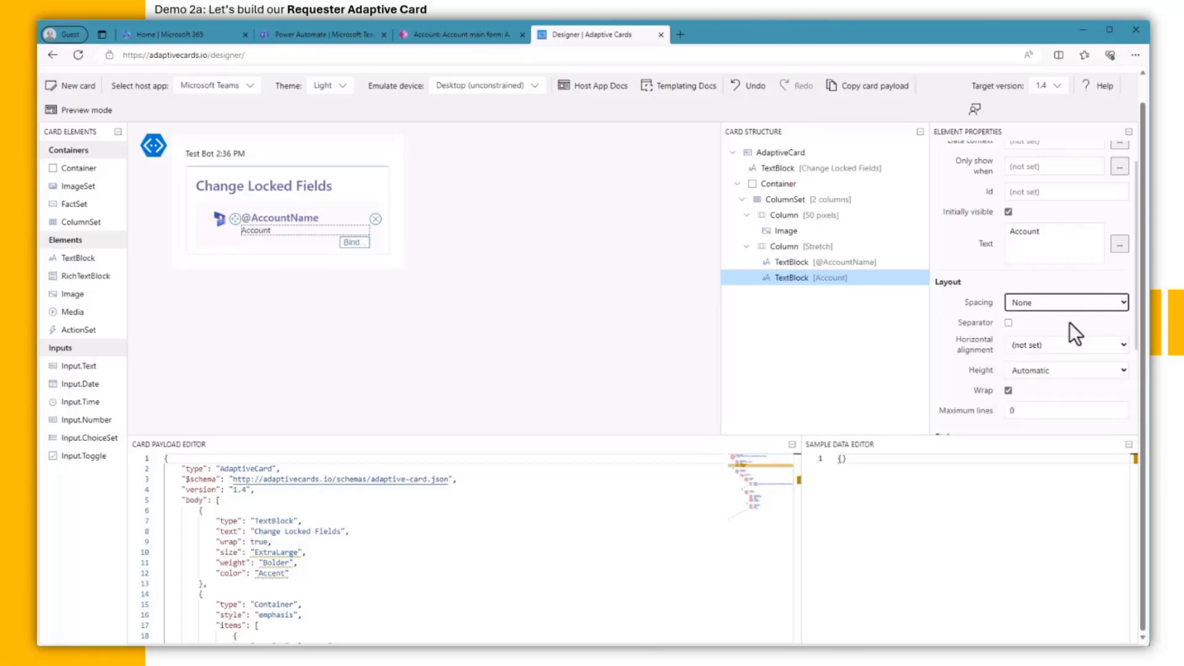
scroll(1069, 322, "down", 2)
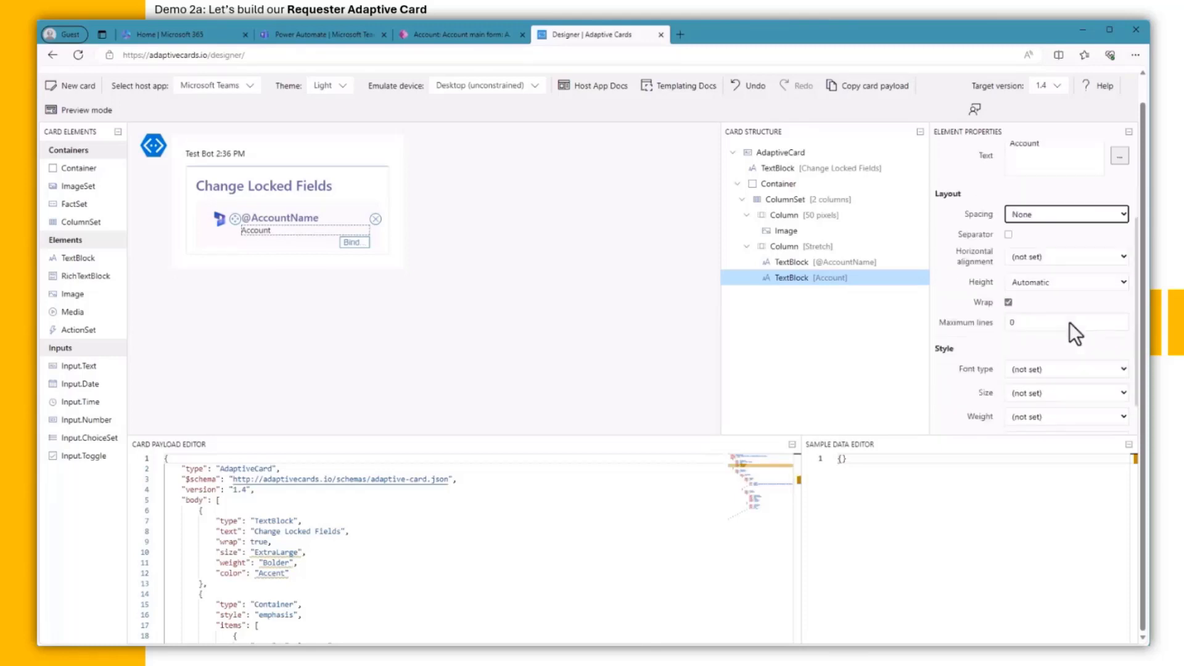
Step: Centre the 50-pixel logo column's content vertically, then add a FactSet below the header
left_click(795, 248)
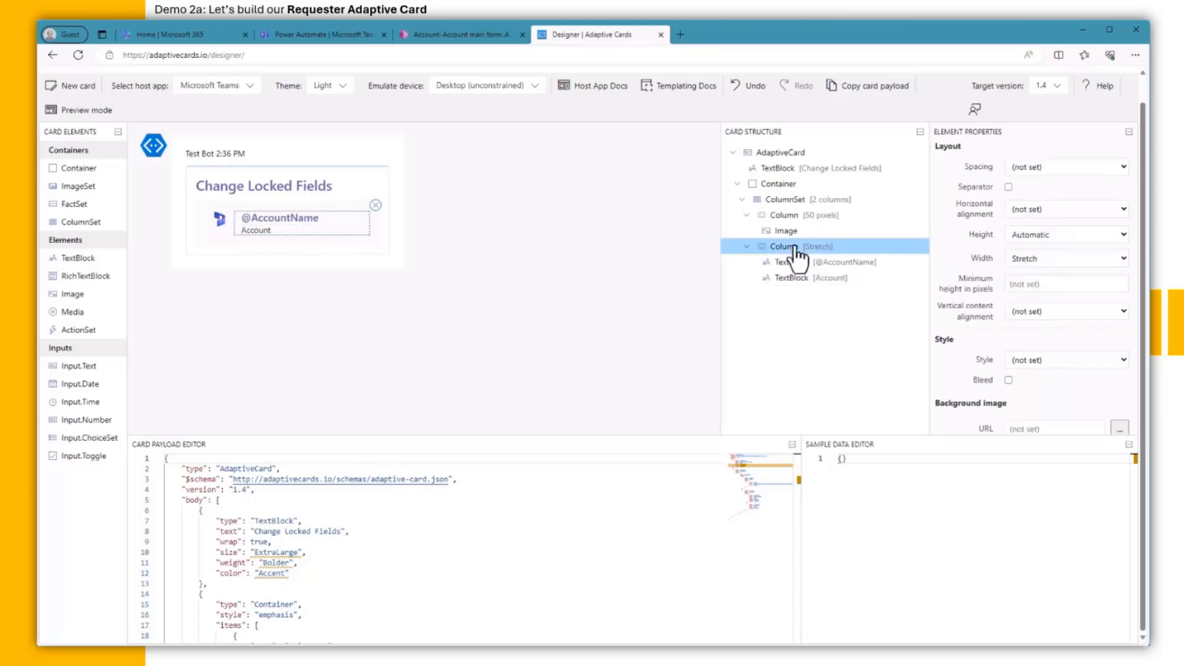
left_click(1071, 311)
left_click(1067, 338)
left_click(225, 217)
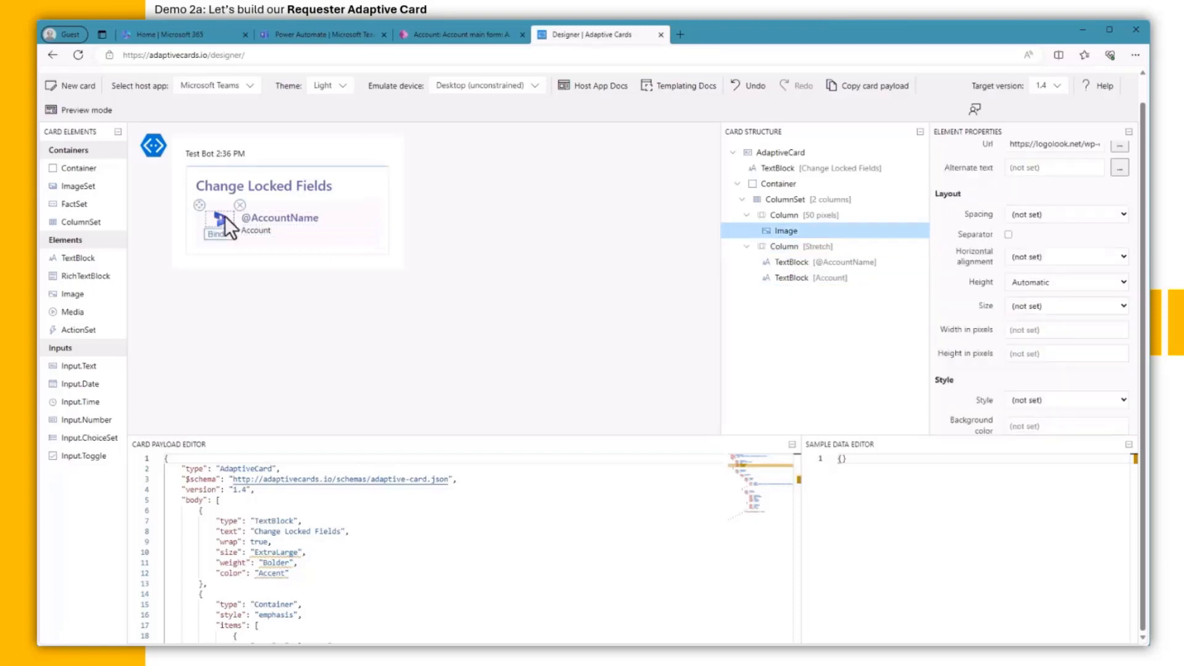
left_click(795, 215)
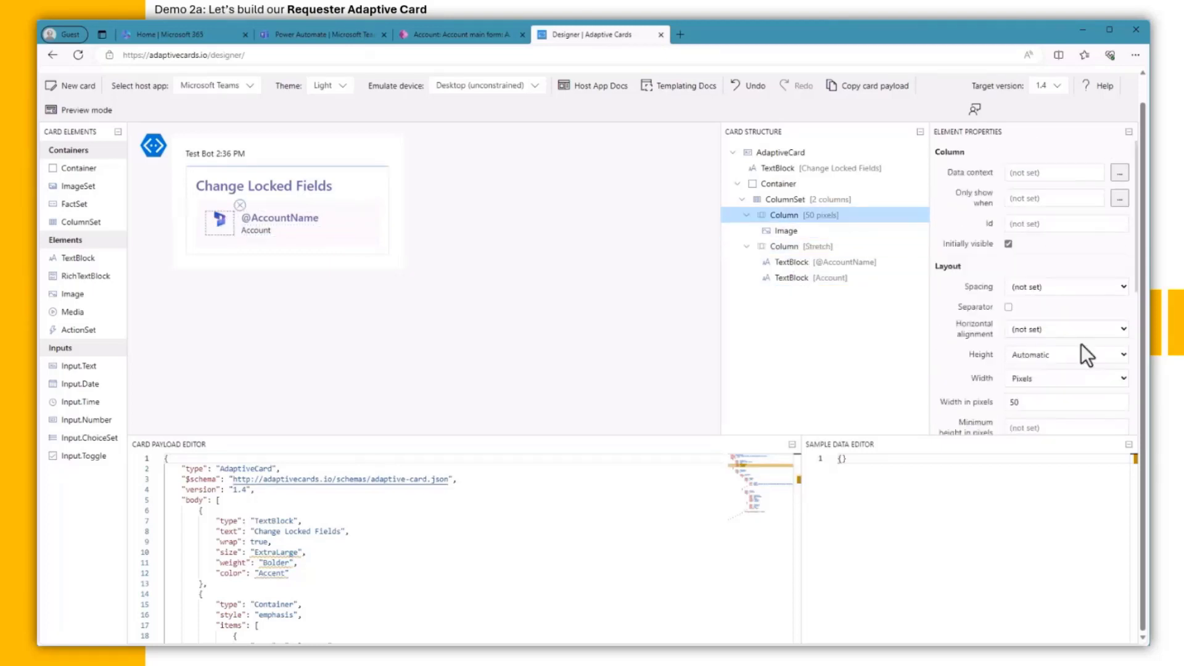
scroll(1082, 343, "down", 1)
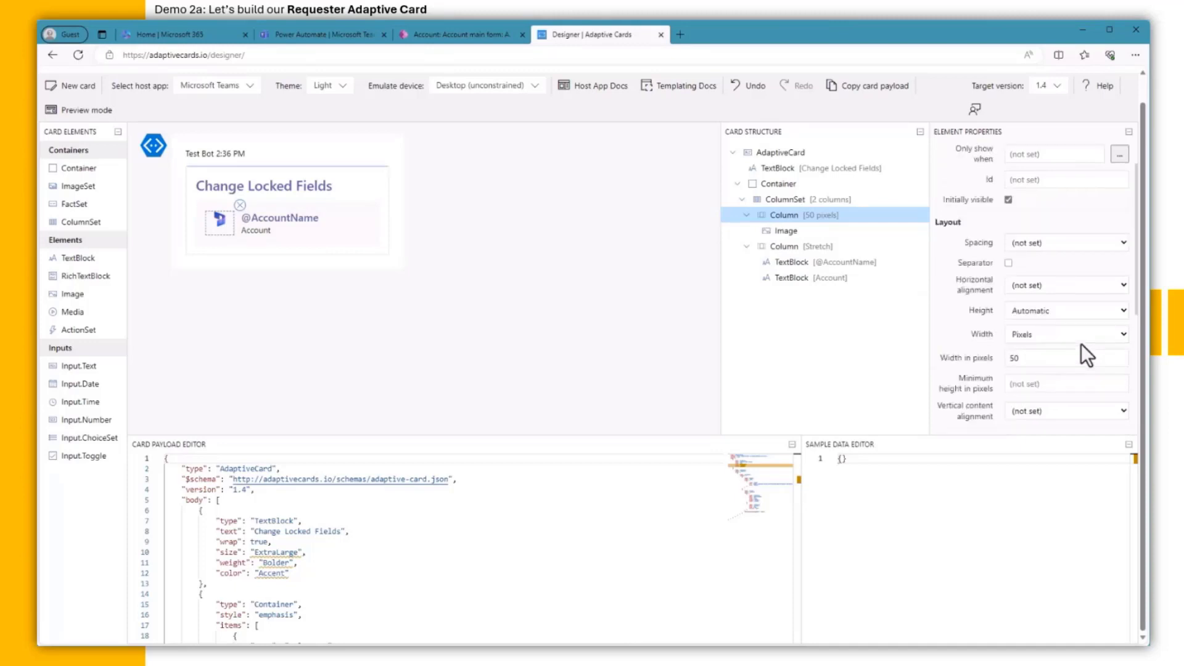
left_click(1078, 411)
left_click(1078, 438)
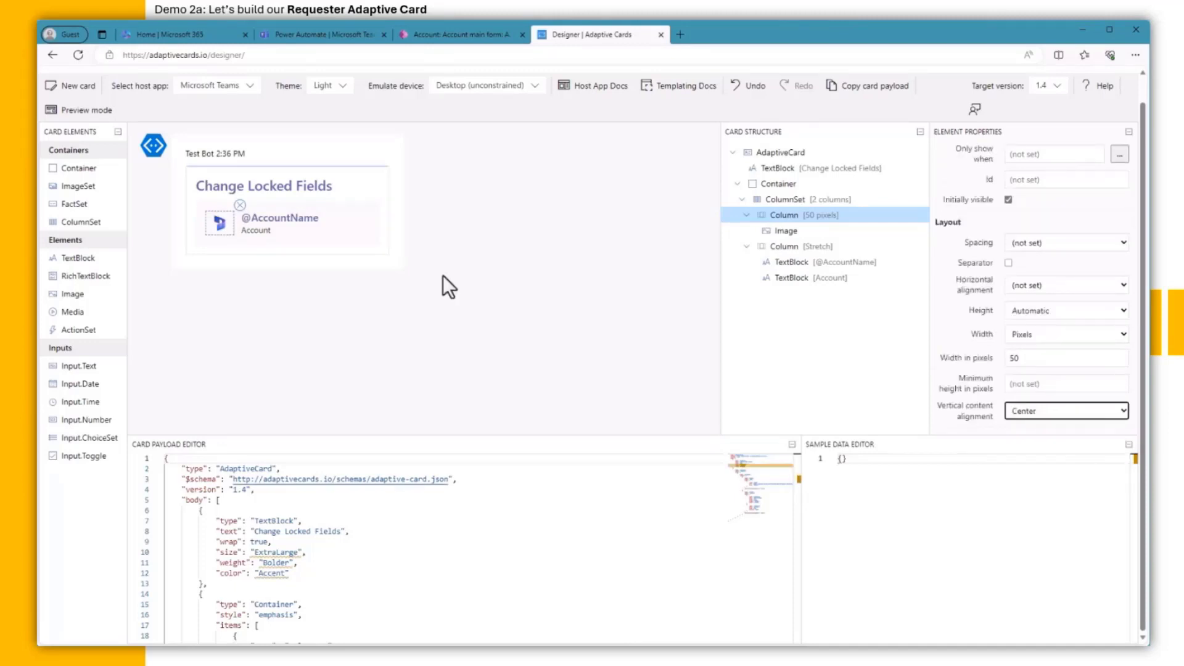
left_click_drag(64, 210, 217, 249)
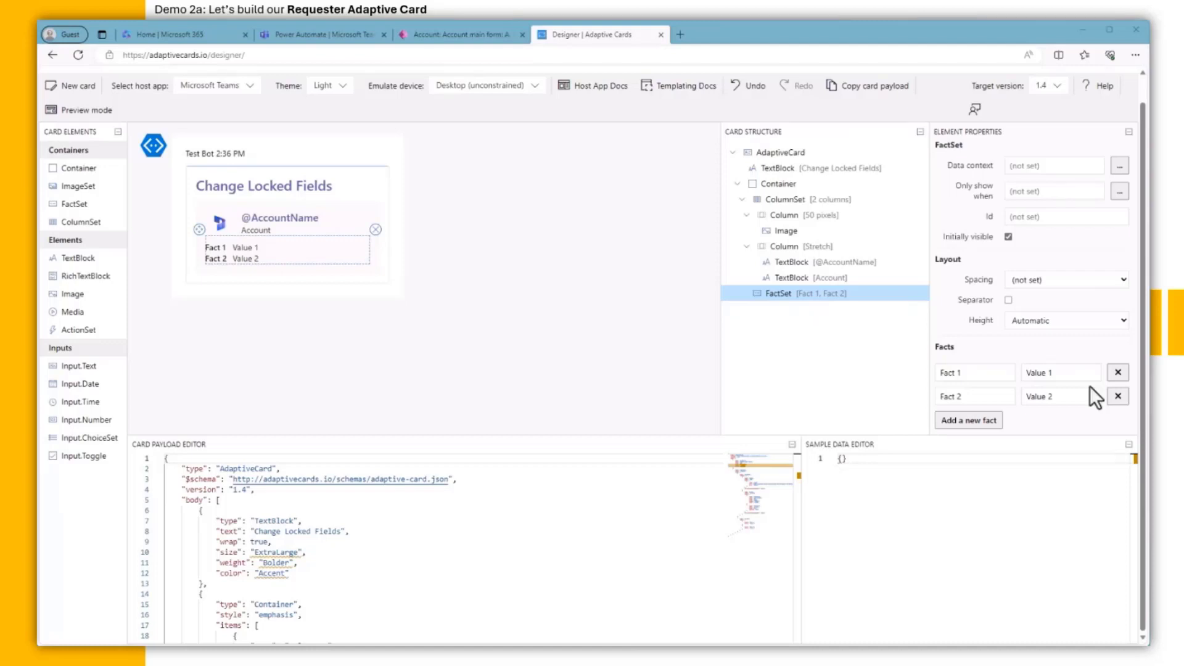
left_click_drag(990, 372, 922, 368)
type("Account Nu")
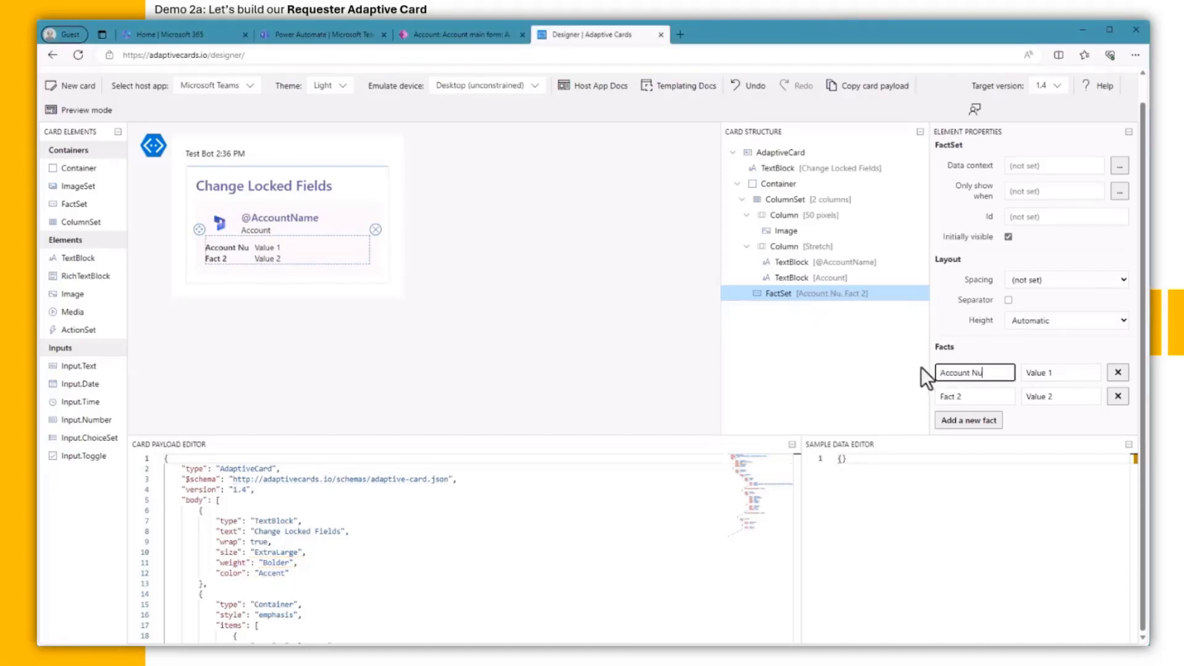
type("mber")
key("Tab")
type("@A")
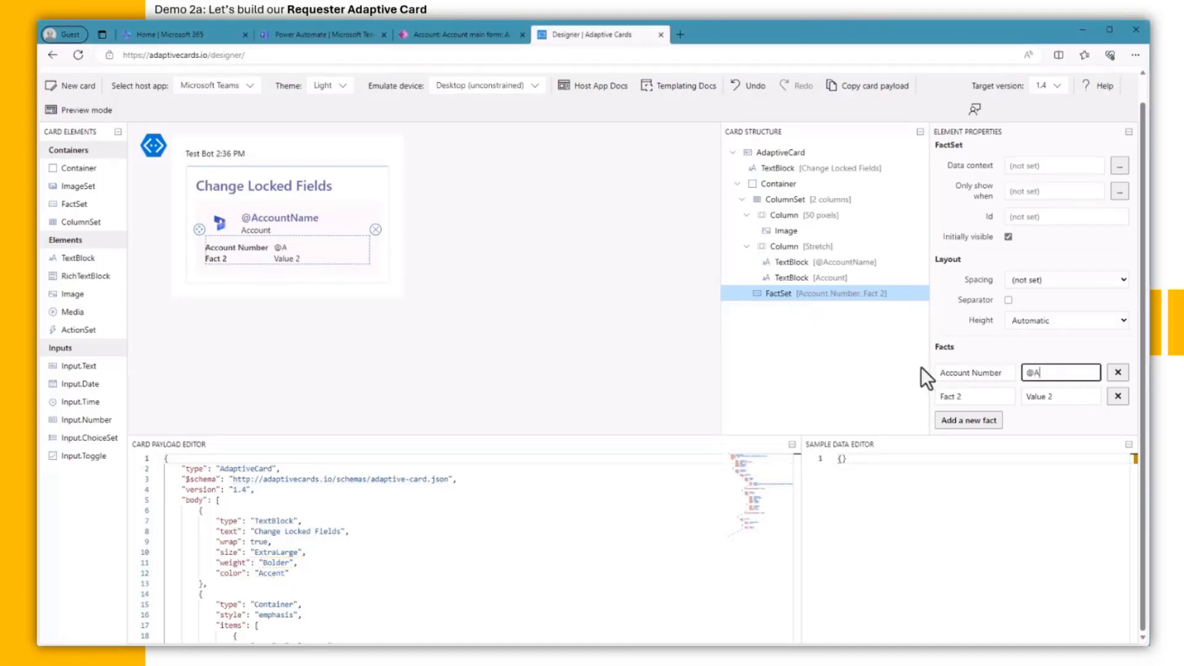
type("ccountNumber")
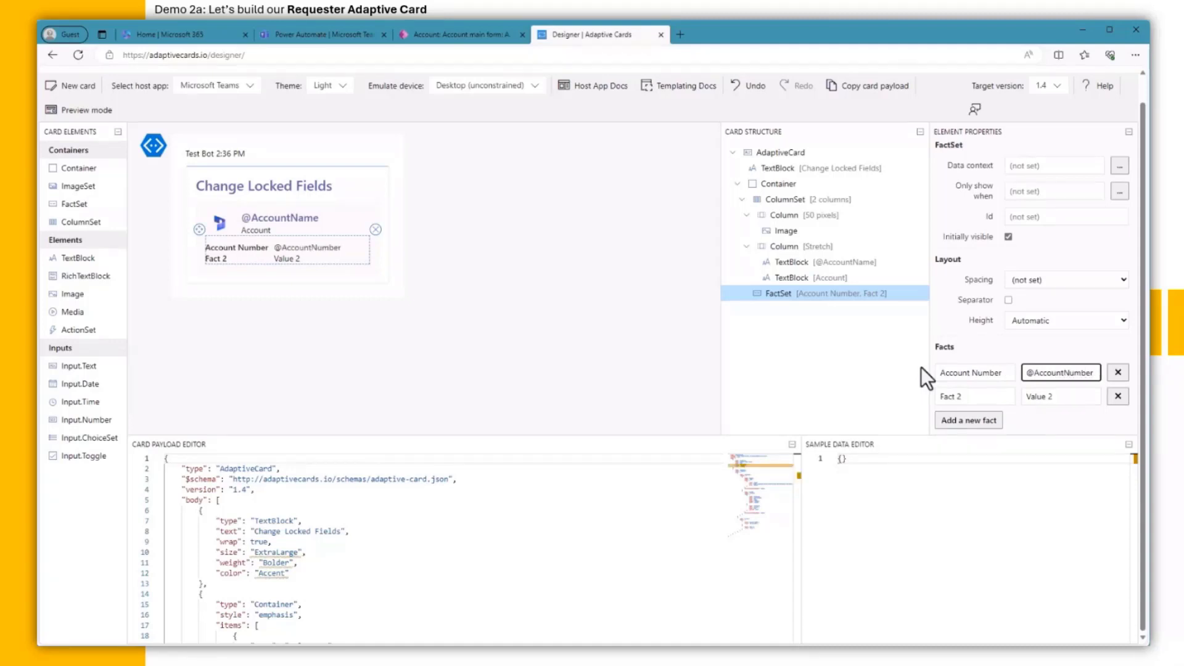
left_click_drag(980, 396, 902, 389)
type("Owner")
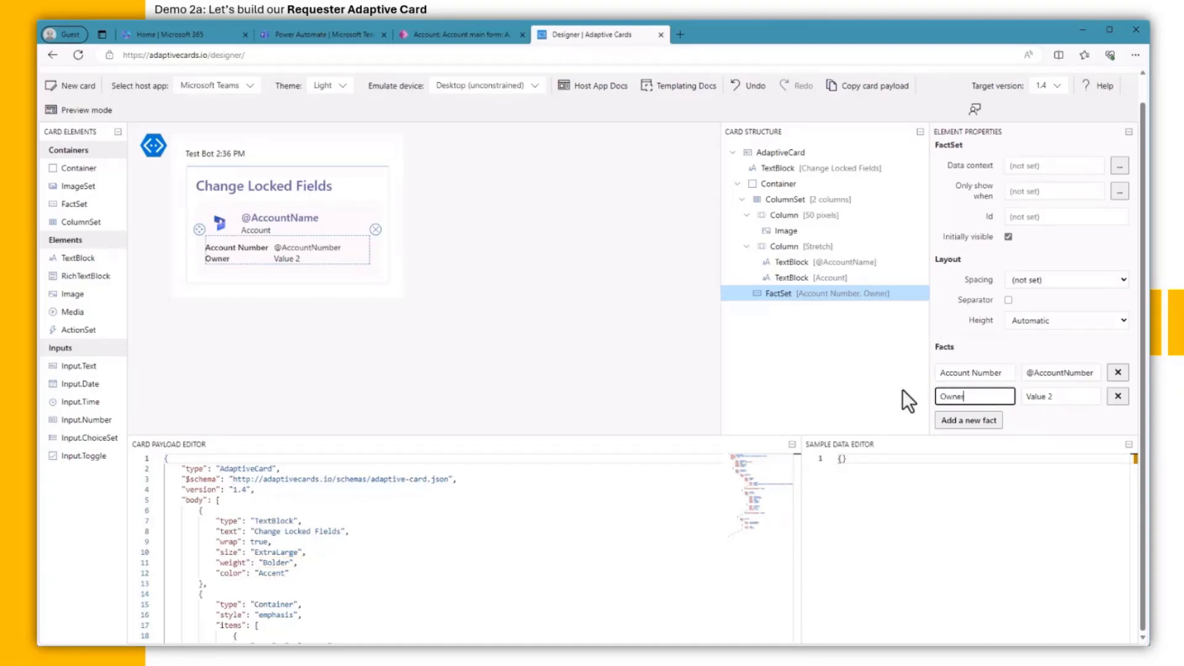
key("Tab")
type("@Own")
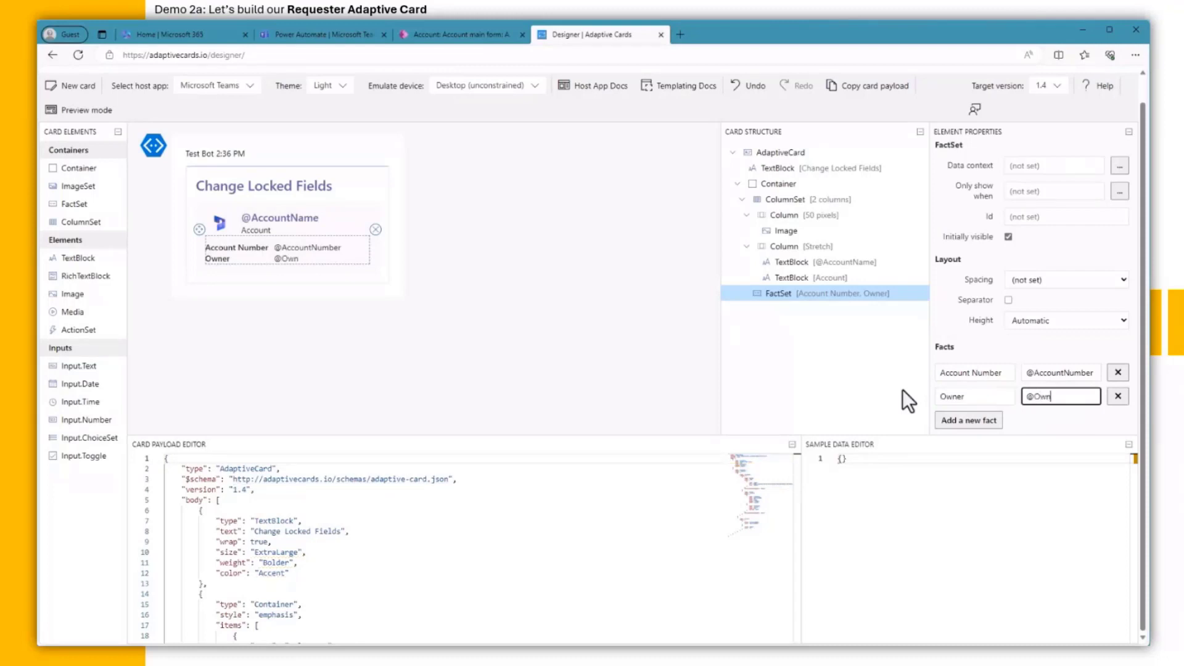
type("er")
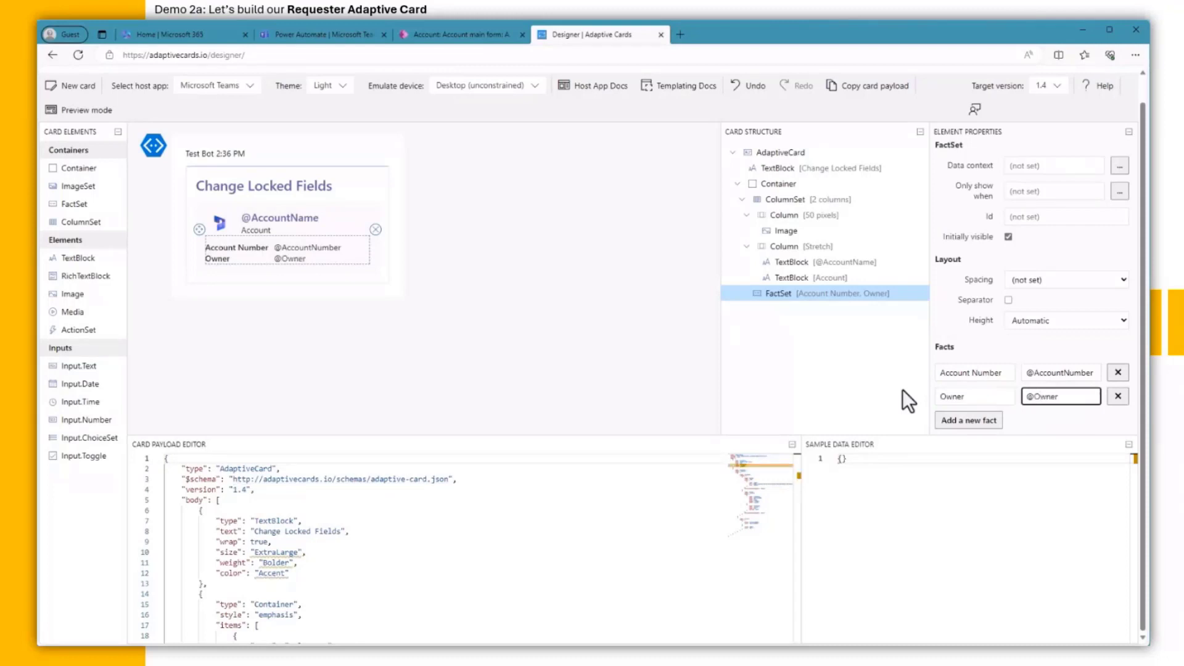
left_click(969, 432)
left_click(961, 420)
type("Status")
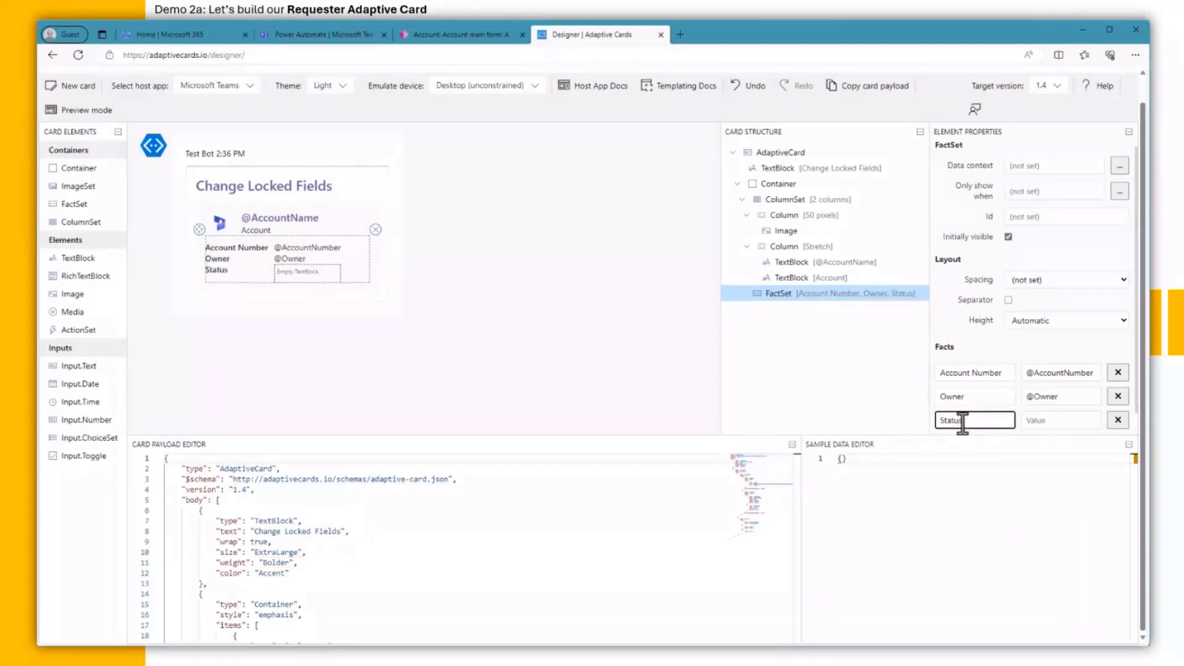
key("Tab")
type("@Statu")
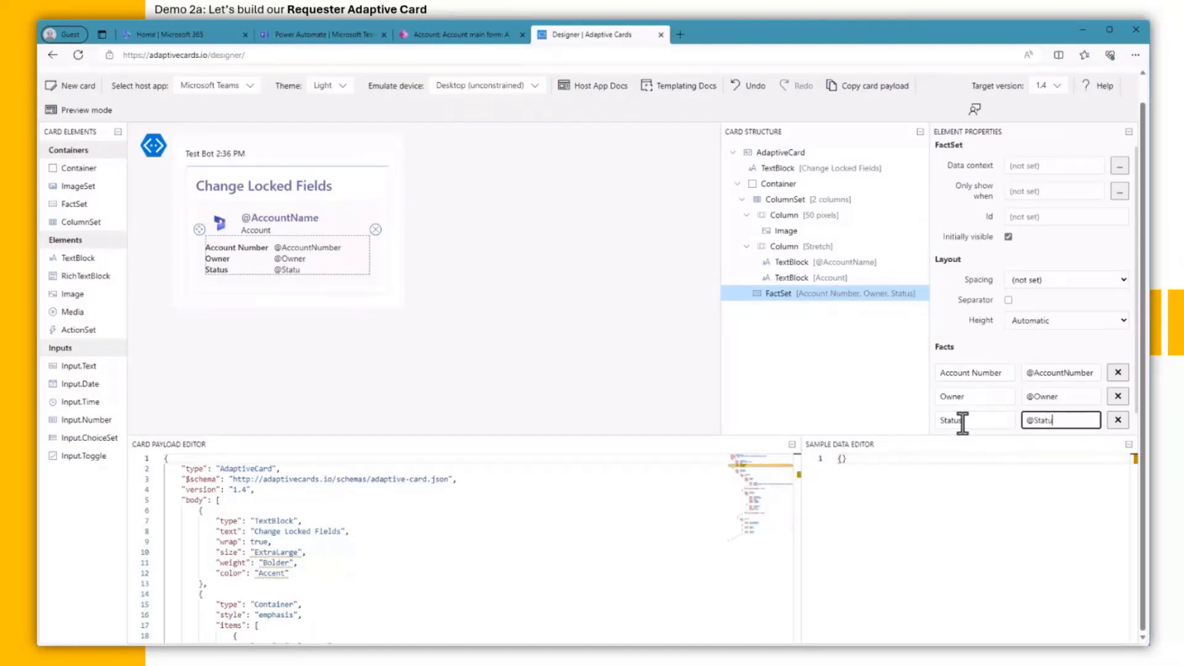
type("s")
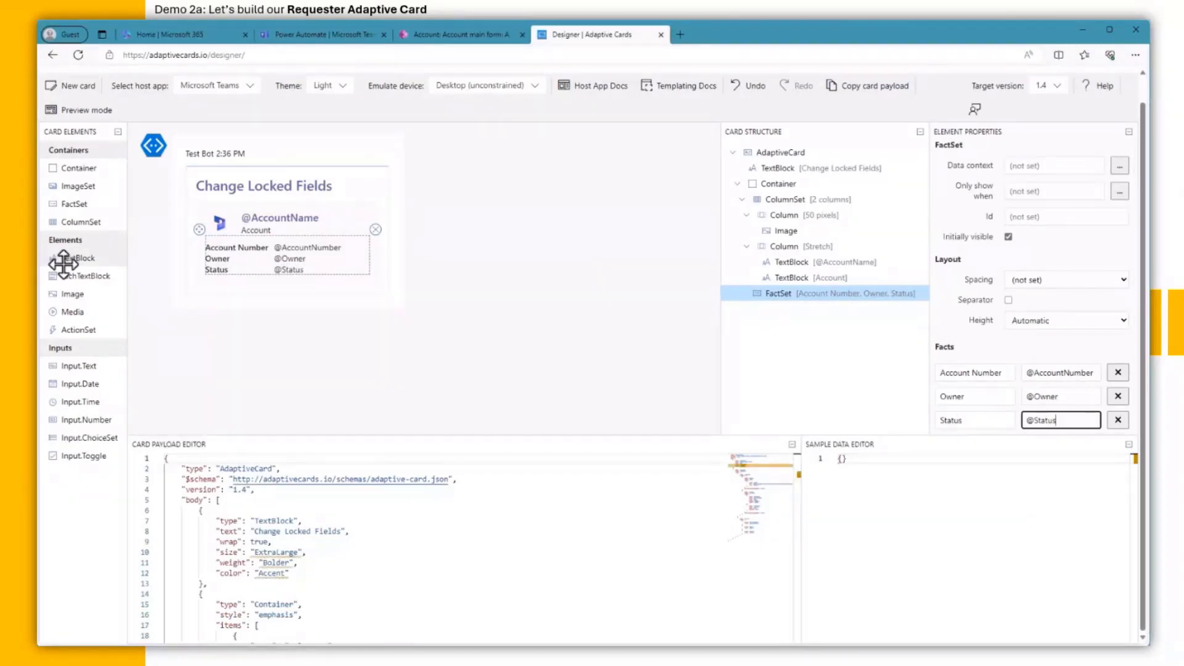
Step: Add a Bolder 'Account Stage' TextBlock below the facts
left_click_drag(64, 264, 222, 288)
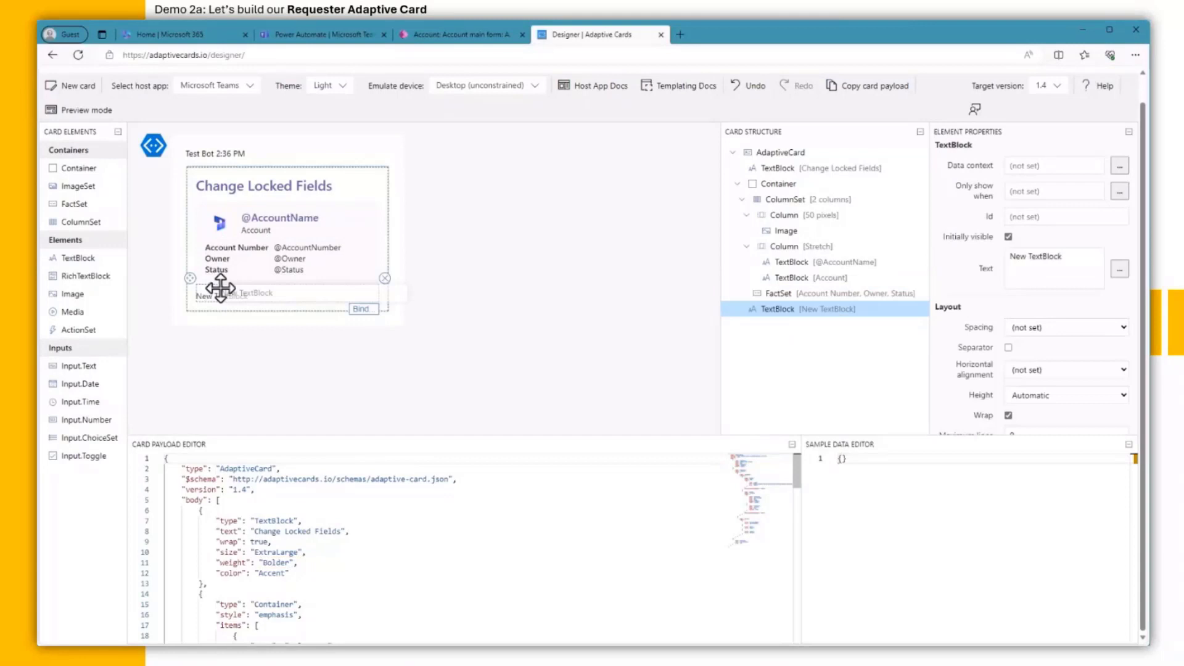
triple_click(1068, 257)
type("Account Stage")
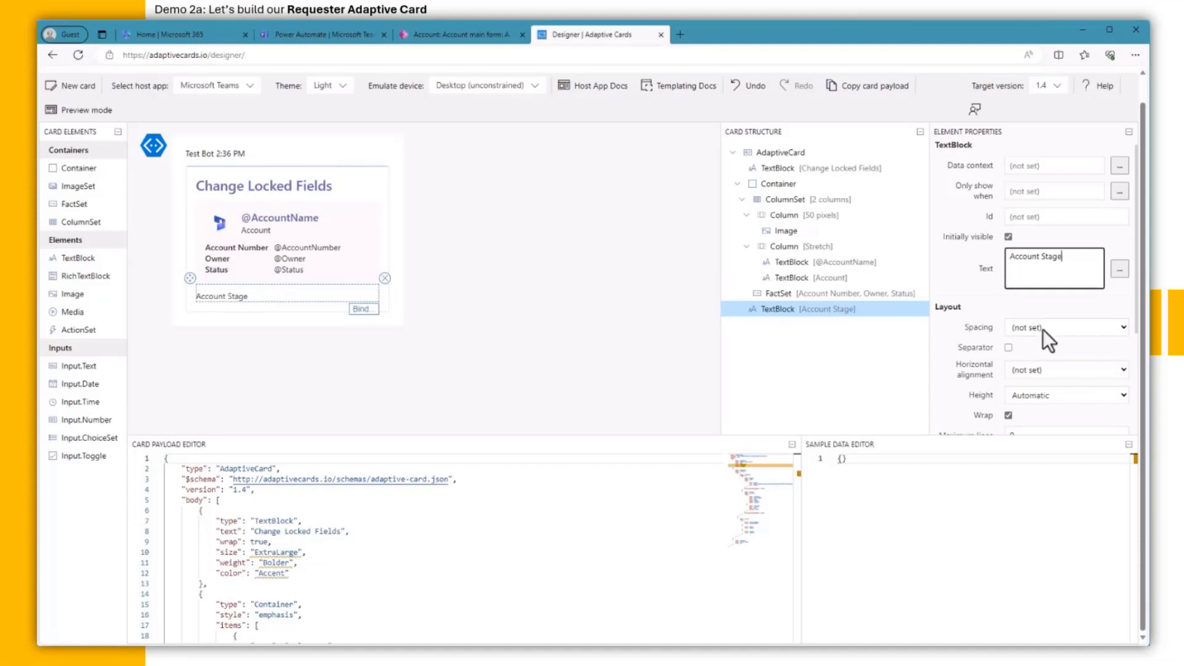
scroll(1042, 331, "down", 3)
left_click(1050, 348)
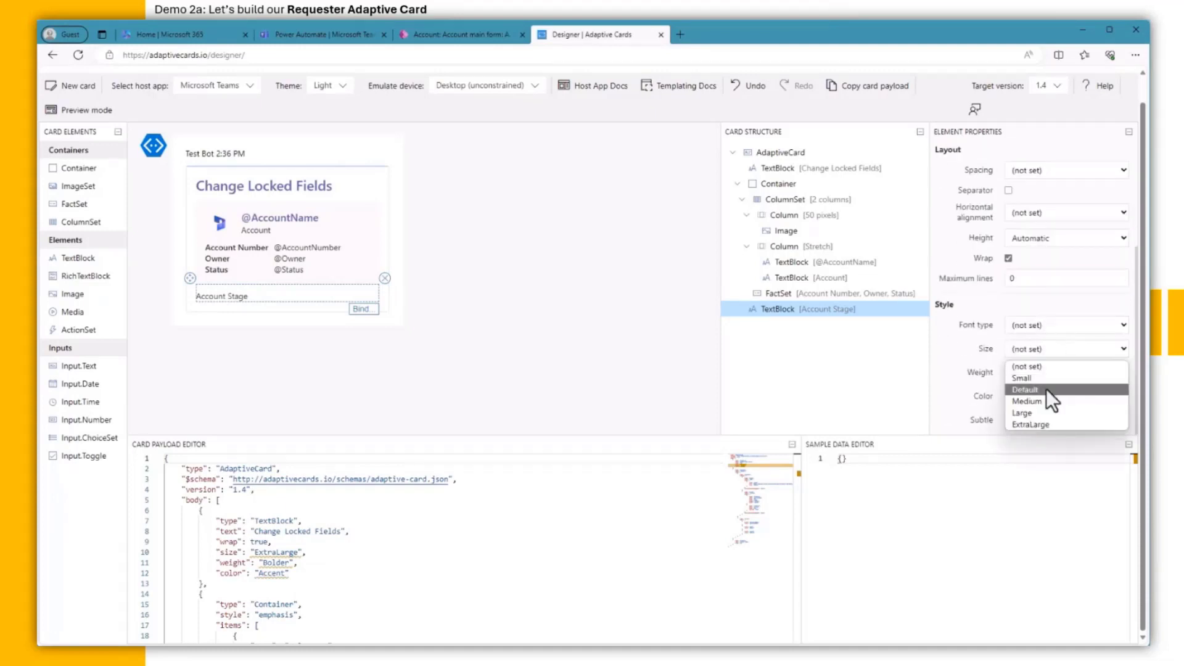
left_click(1053, 349)
left_click(1049, 373)
left_click(1046, 426)
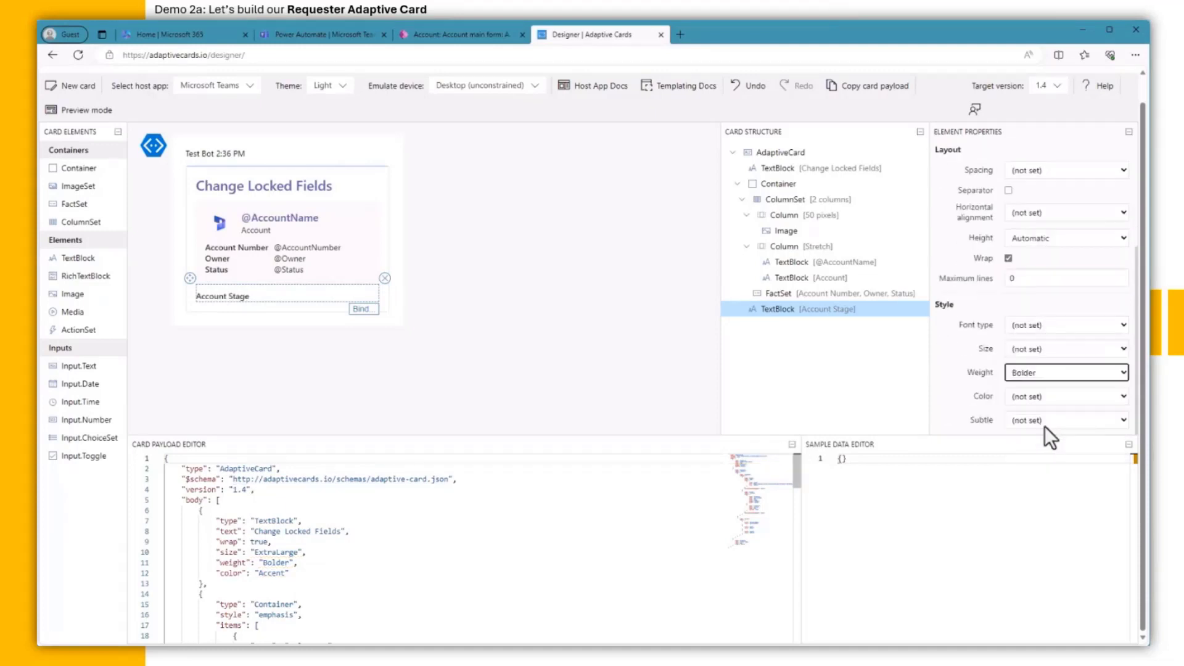
left_click_drag(87, 259, 210, 311)
scroll(1029, 302, "up", 3)
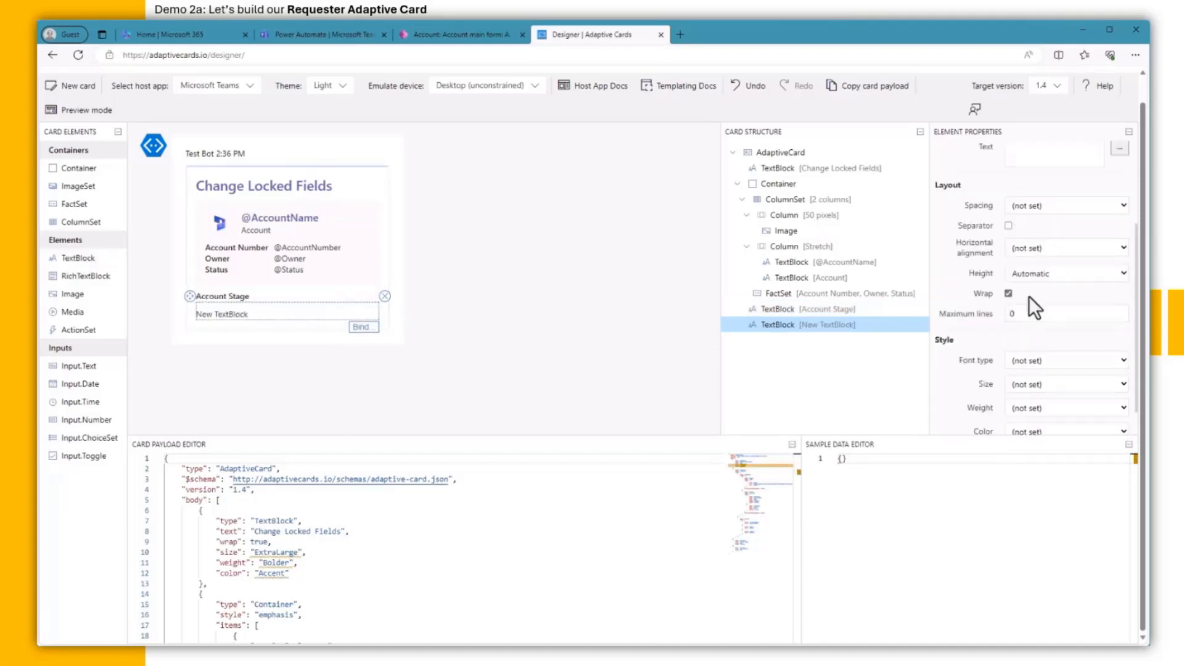
left_click_drag(1065, 264, 984, 276)
type("@Accou")
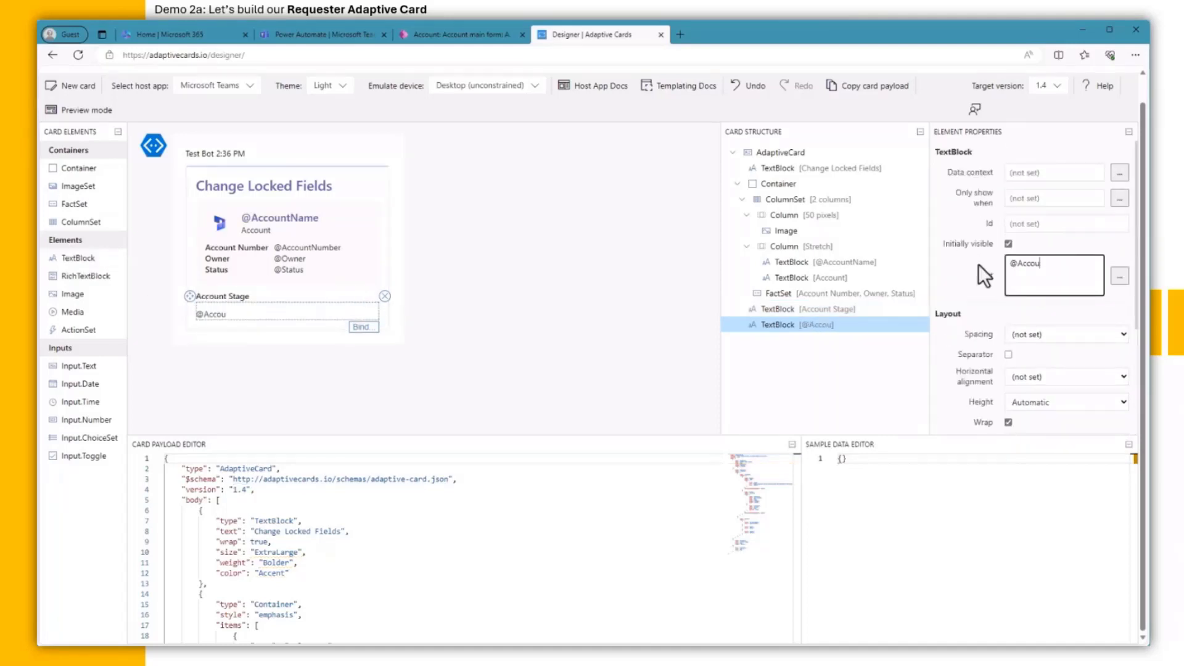
type("ntStage")
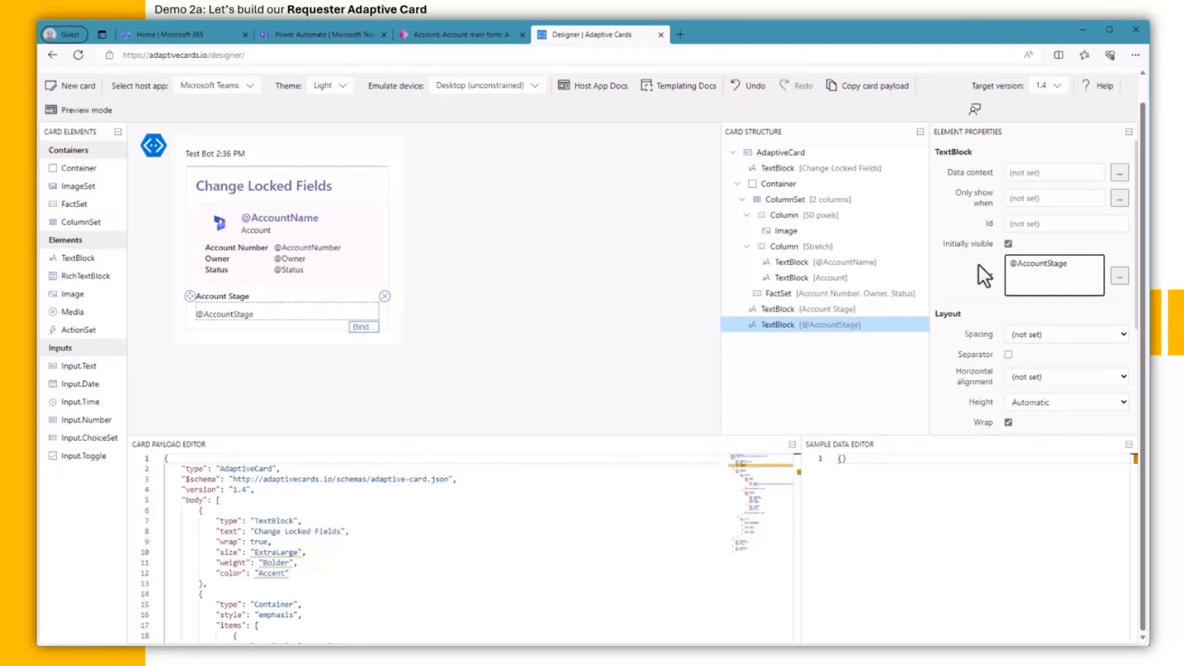
scroll(1051, 334, "down", 1)
scroll(1051, 334, "down", 1)
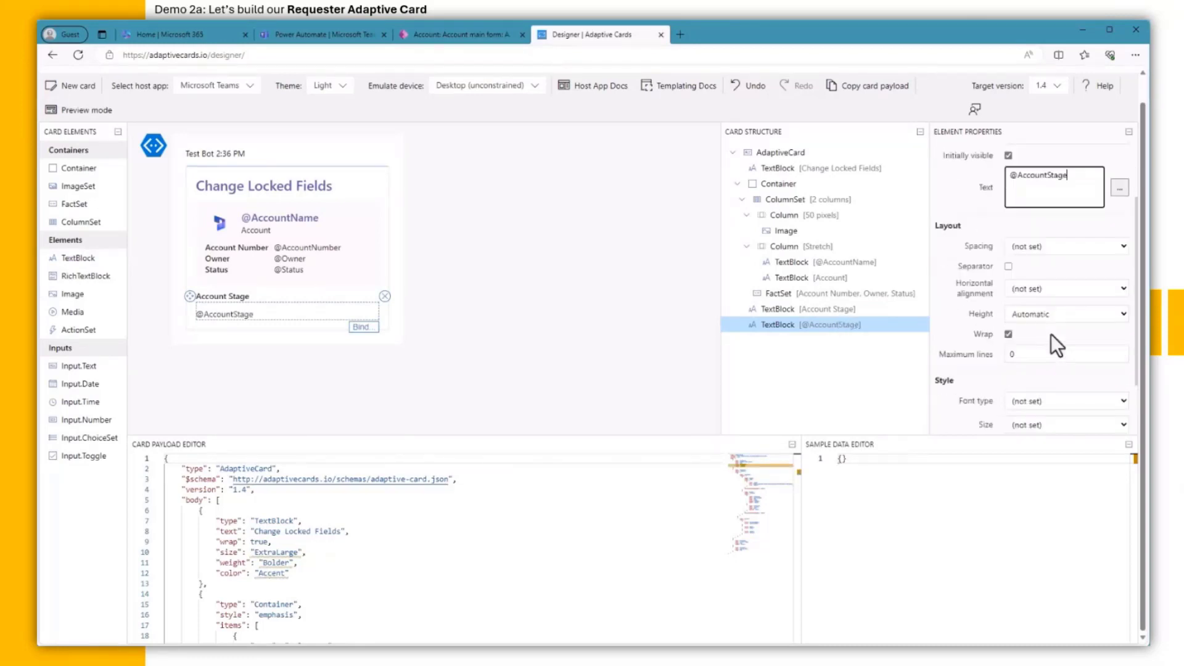
left_click(1062, 246)
left_click(1059, 264)
scroll(1068, 309, "down", 2)
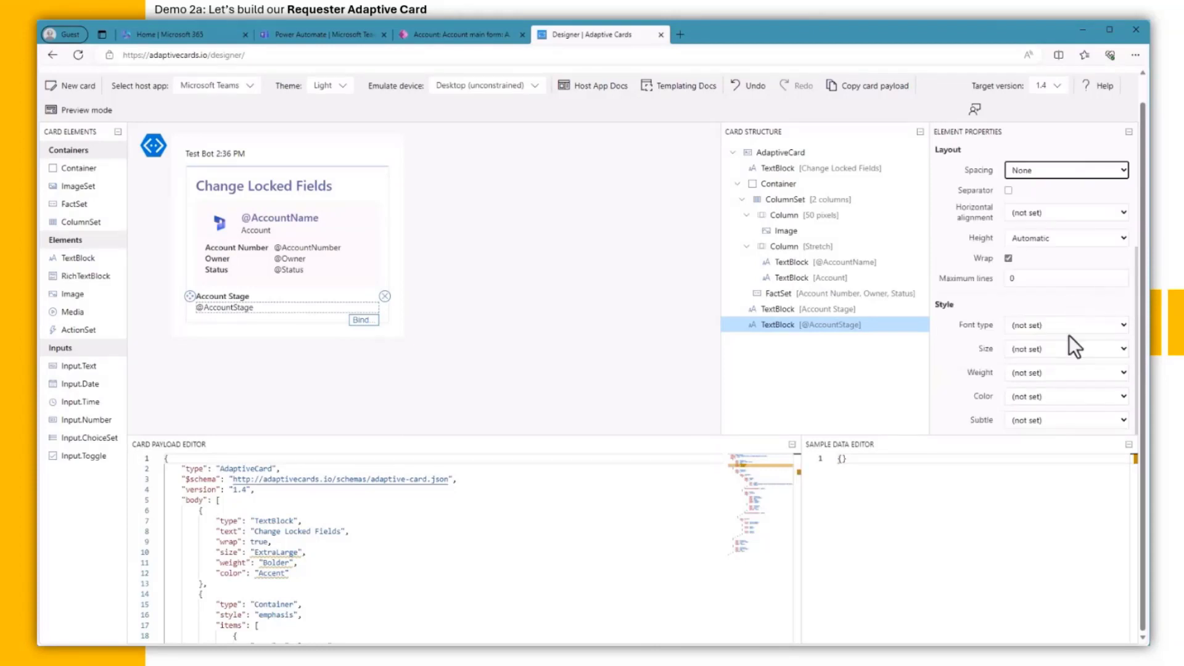
left_click(1062, 397)
left_click(1052, 462)
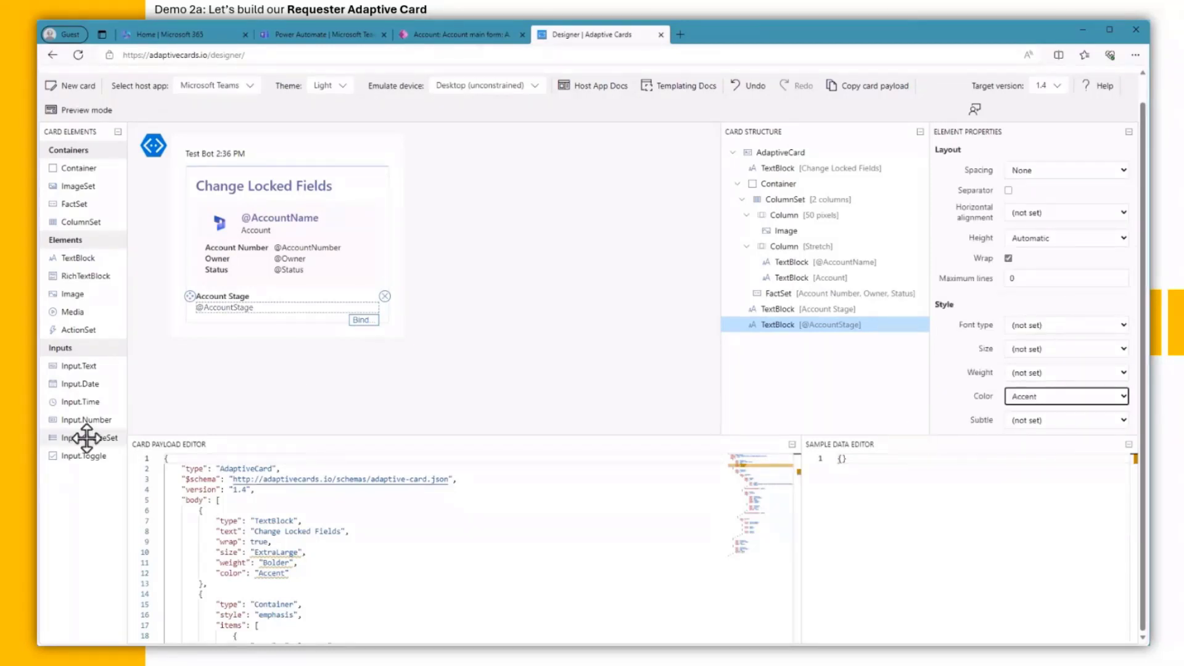
left_click_drag(89, 437, 229, 319)
scroll(1048, 294, "up", 4)
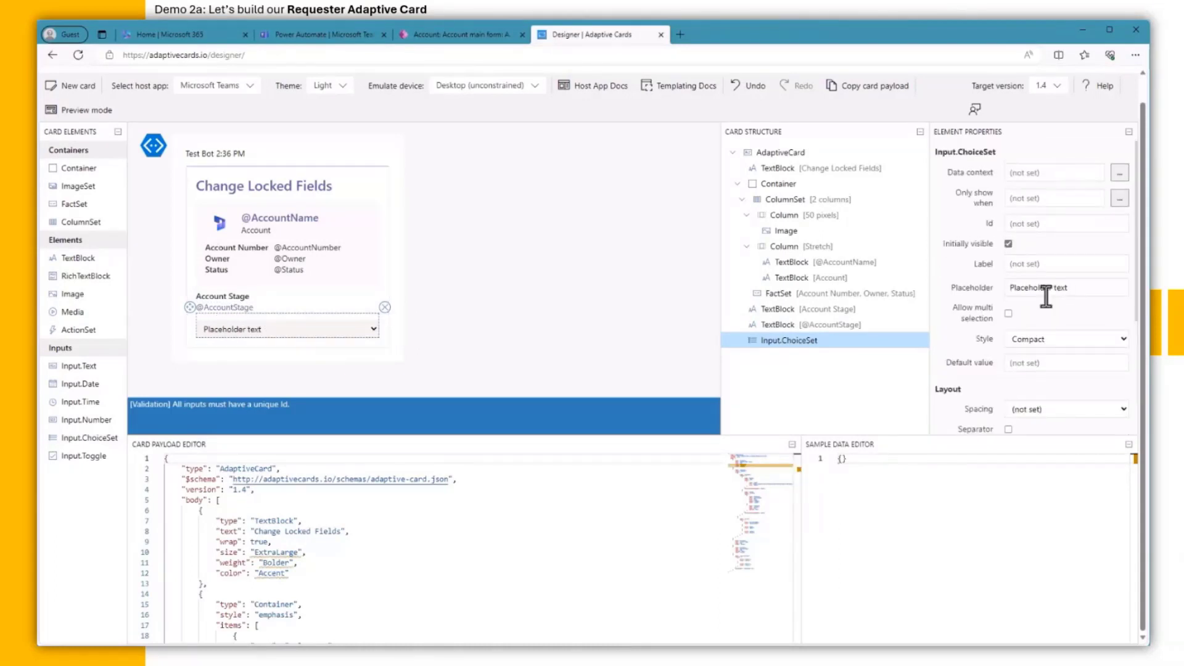
scroll(1046, 296, "up", 1)
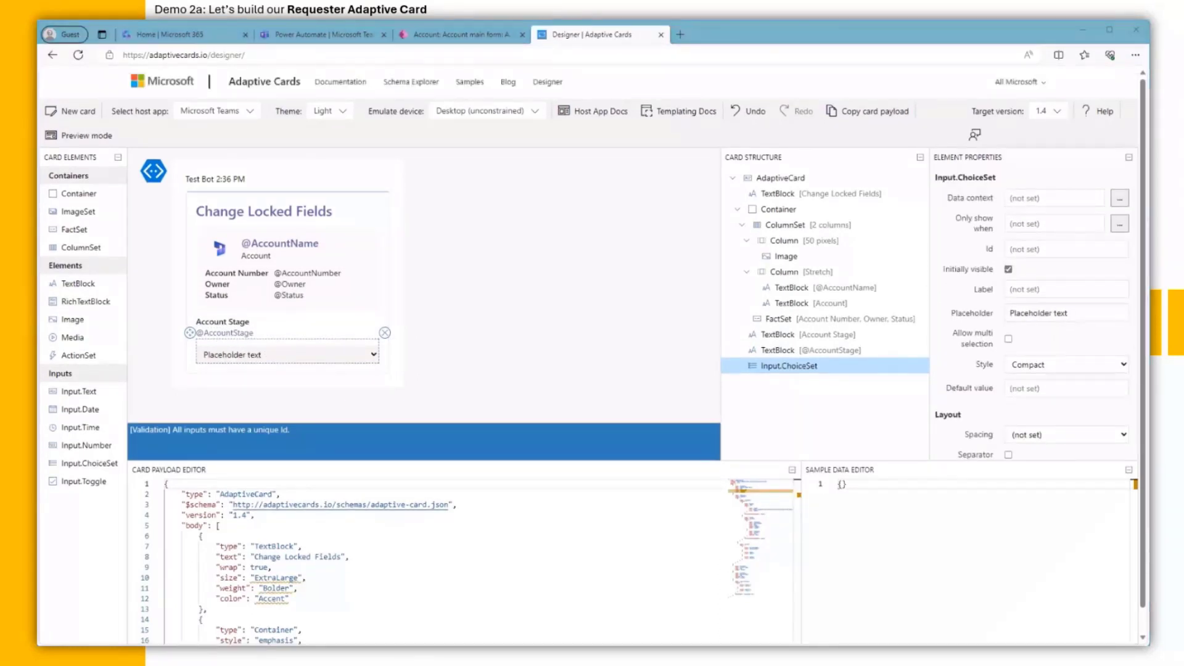
left_click(1044, 251)
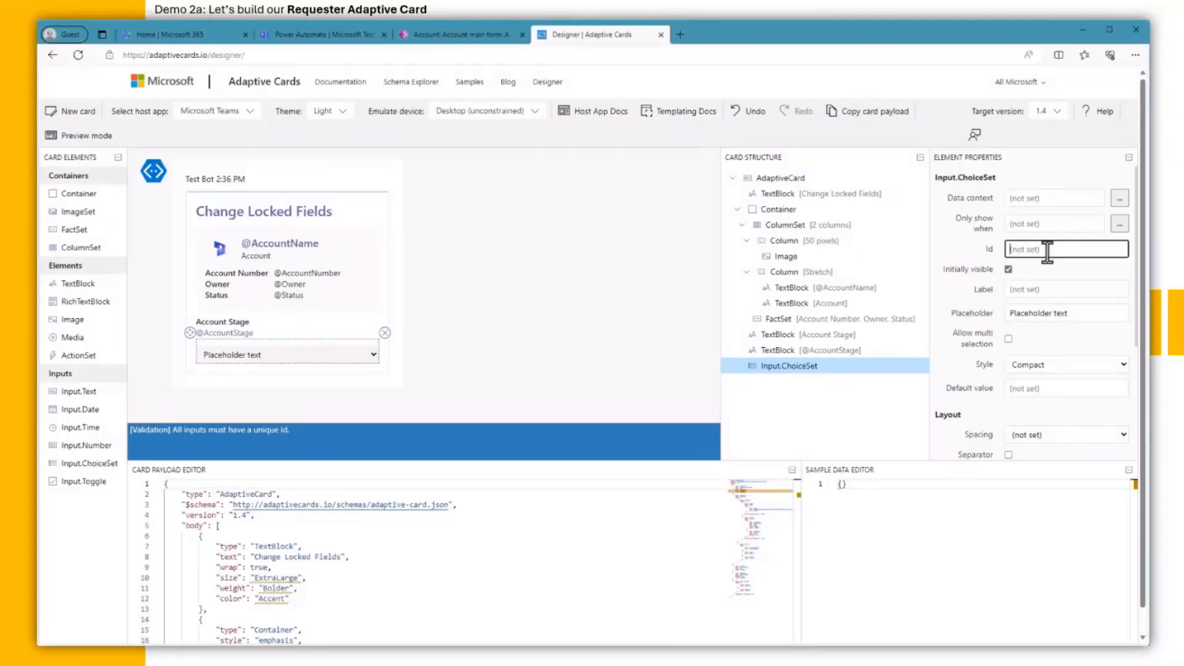
type("UserAccountStage")
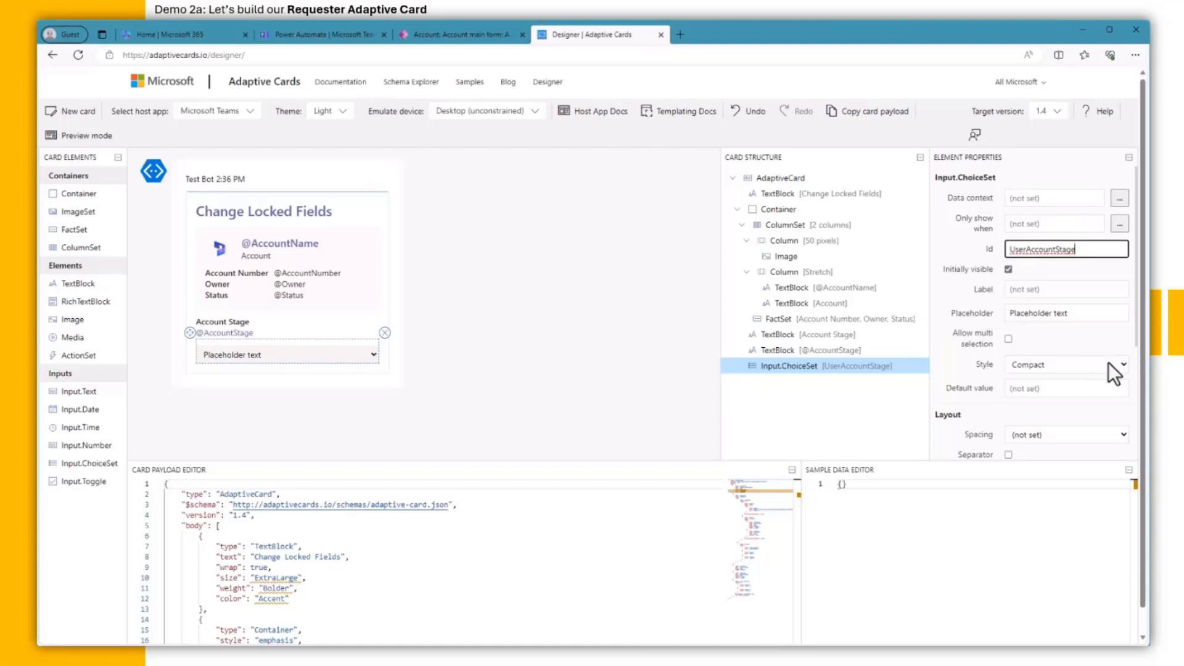
Step: Replace the first two choices with Current and Disqualified as title and value
scroll(1101, 358, "down", 3)
scroll(1101, 352, "down", 1)
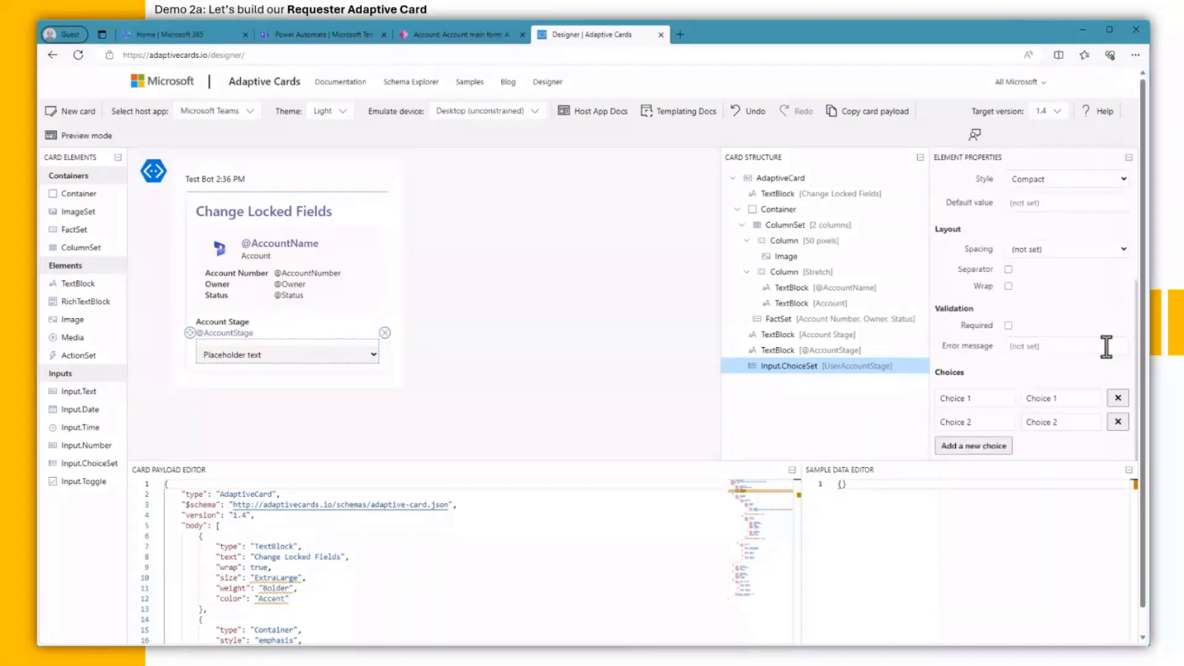
left_click(983, 398)
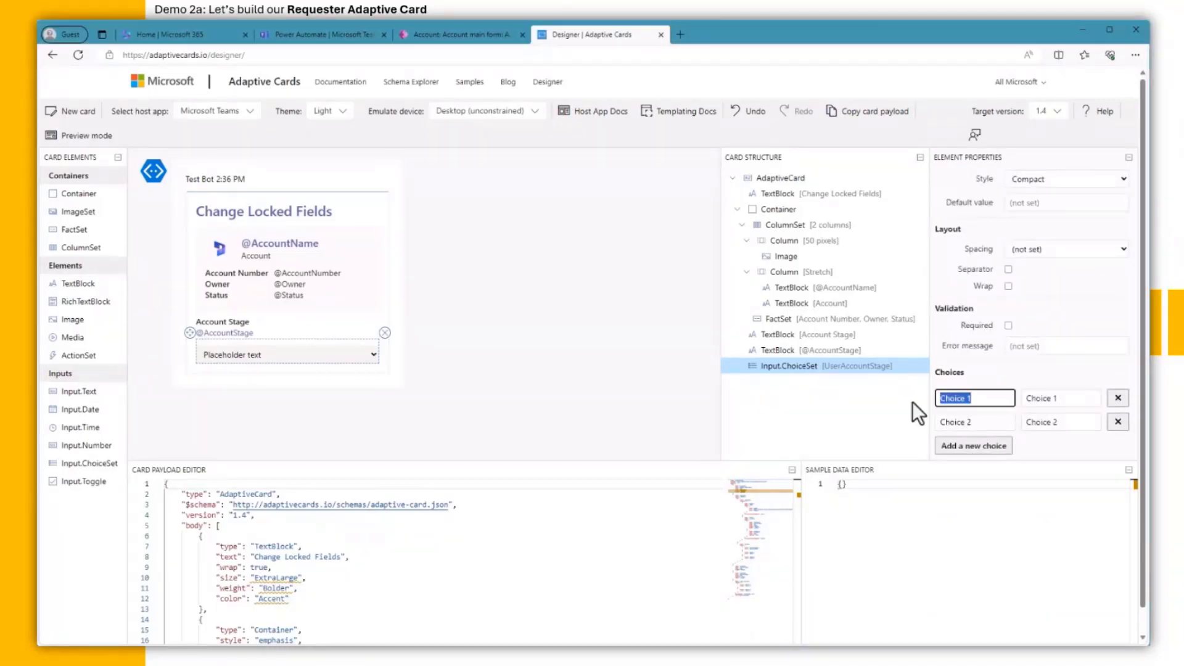
type("Current")
left_click(1042, 399)
type("Current")
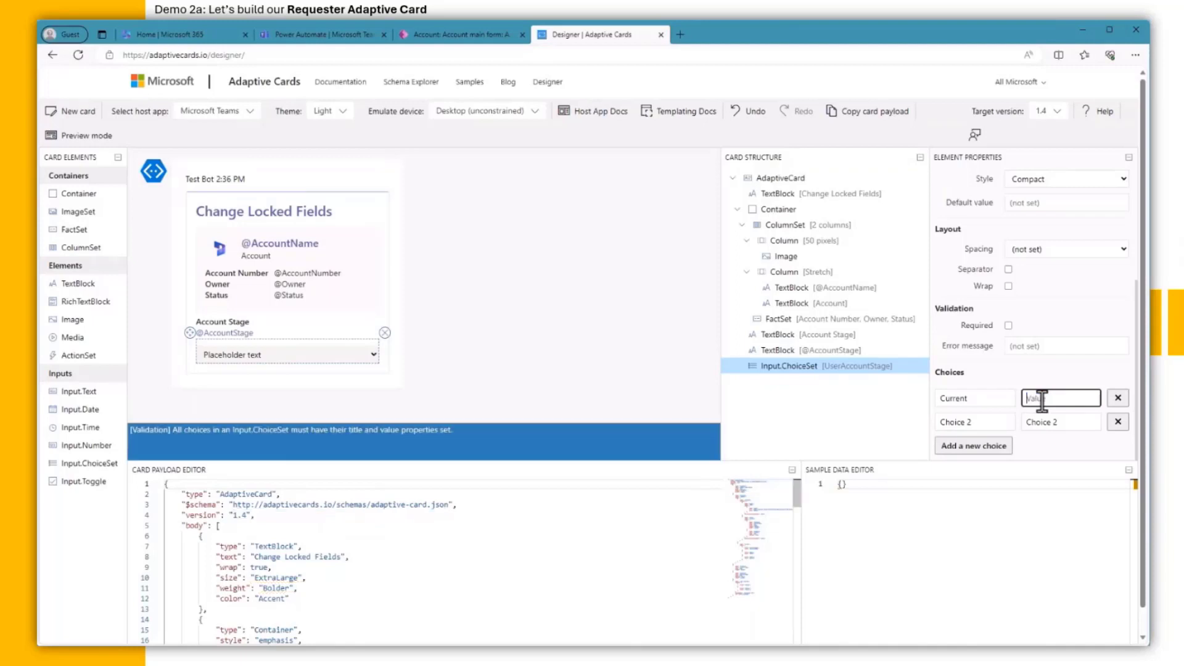
left_click(982, 417)
type("Disqualified")
left_click(1048, 422)
type("Disqualified")
Step: Add Engaged and Past as the third and fourth choices
left_click(984, 449)
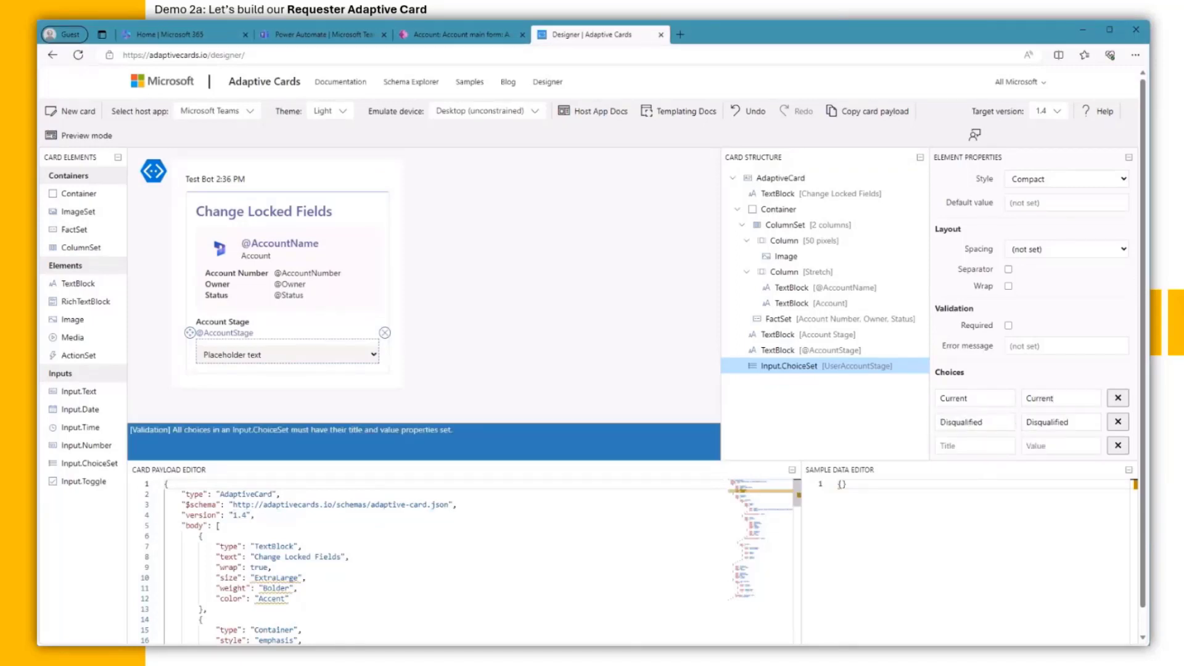
left_click(955, 446)
key("ctrl+v")
left_click(1059, 446)
key("ctrl+v")
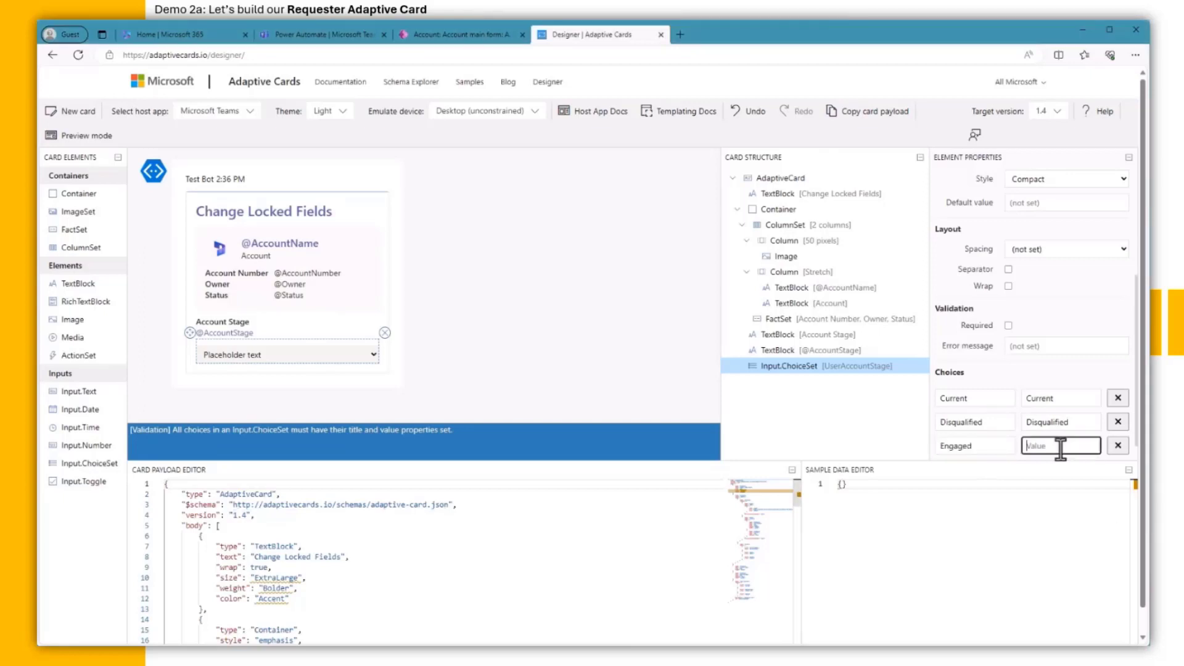
left_click(989, 446)
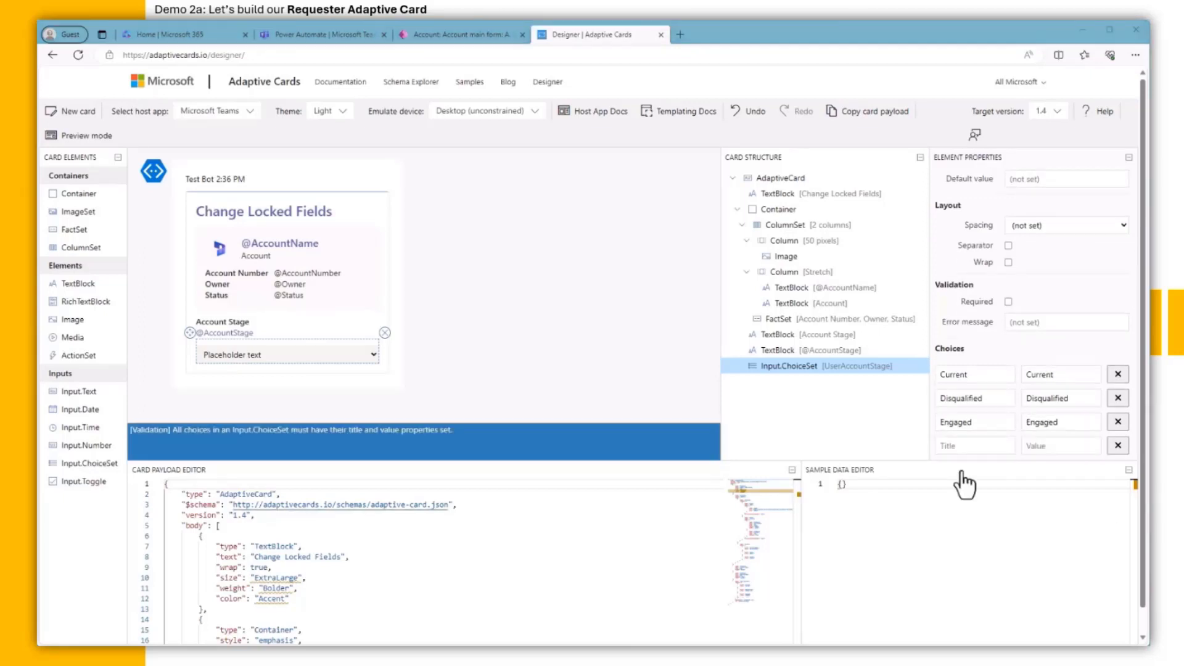
left_click(972, 446)
type("Past")
left_click(1030, 446)
type("Past")
Step: Add Prospect and Suspect as the fifth and sixth choices
left_click(982, 452)
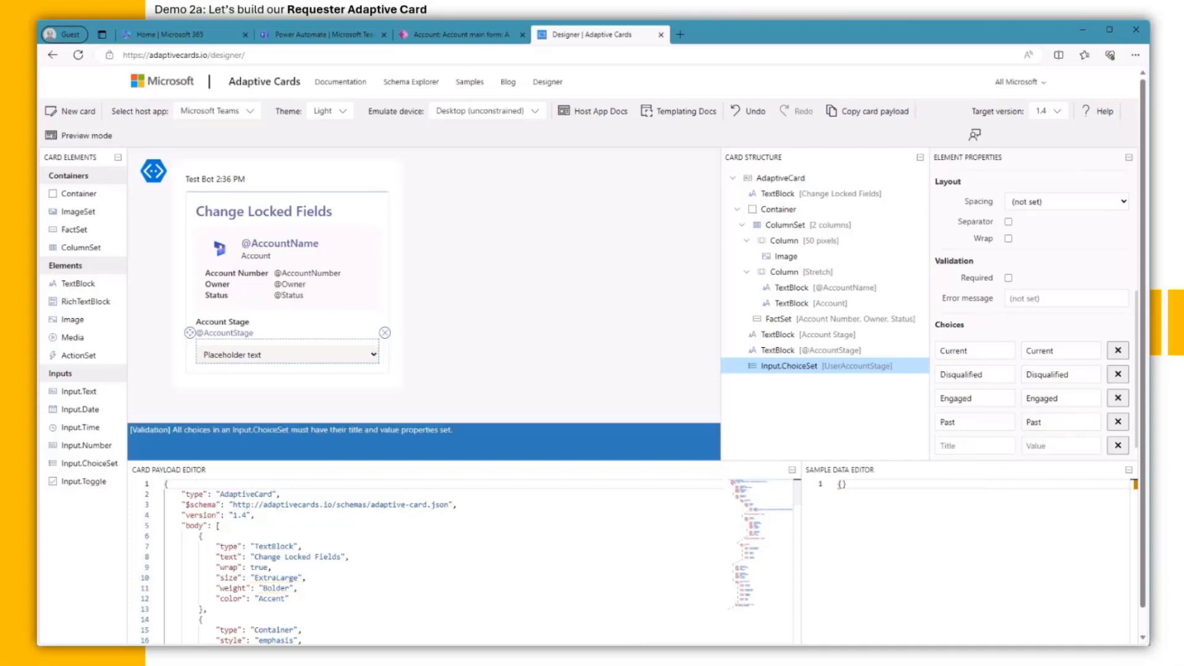
left_click(988, 445)
type("Prospect")
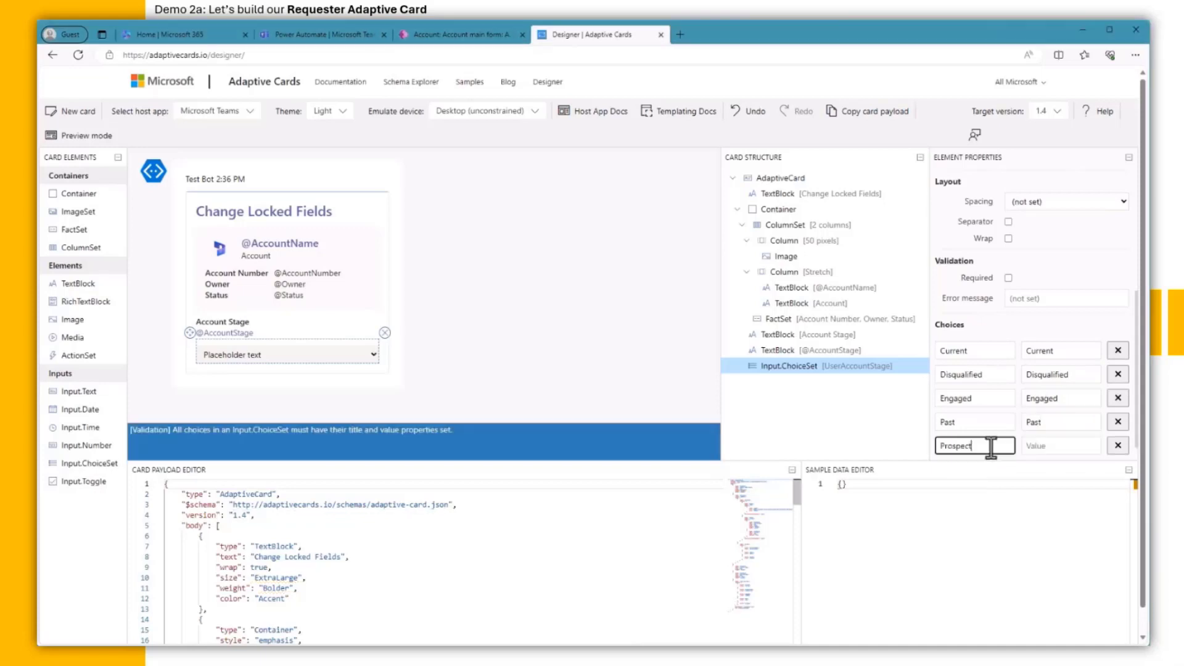
left_click(1048, 446)
type("Prospect")
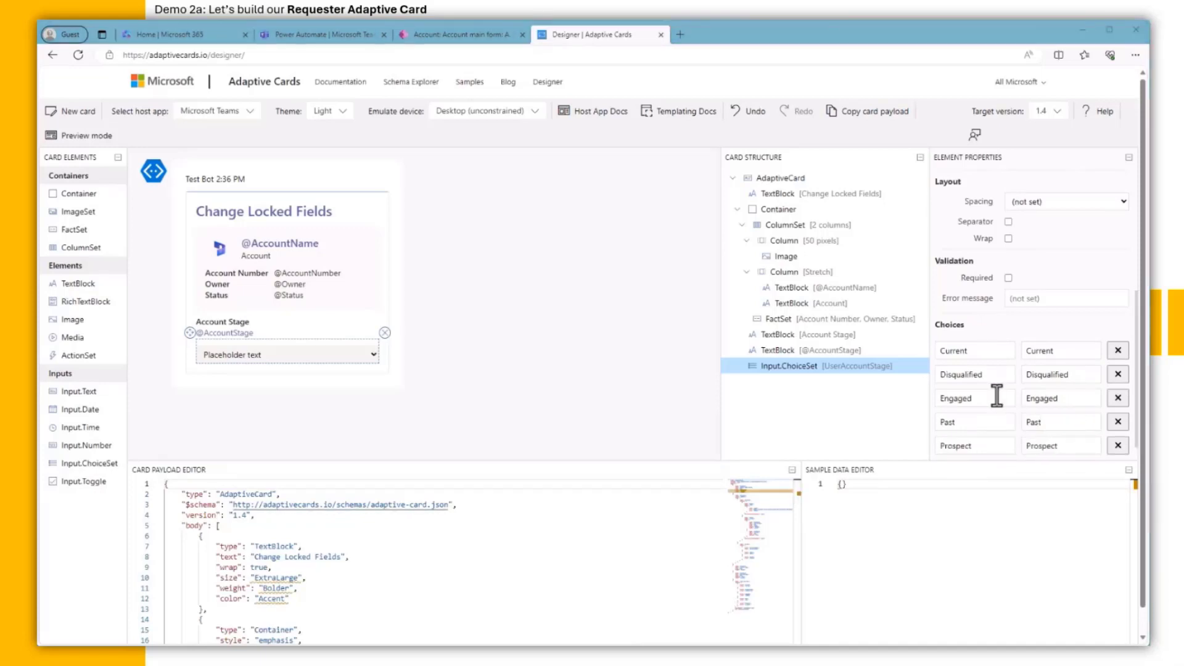
left_click(986, 446)
left_click(983, 444)
type("Suspect")
left_click(1048, 445)
type("Suspect")
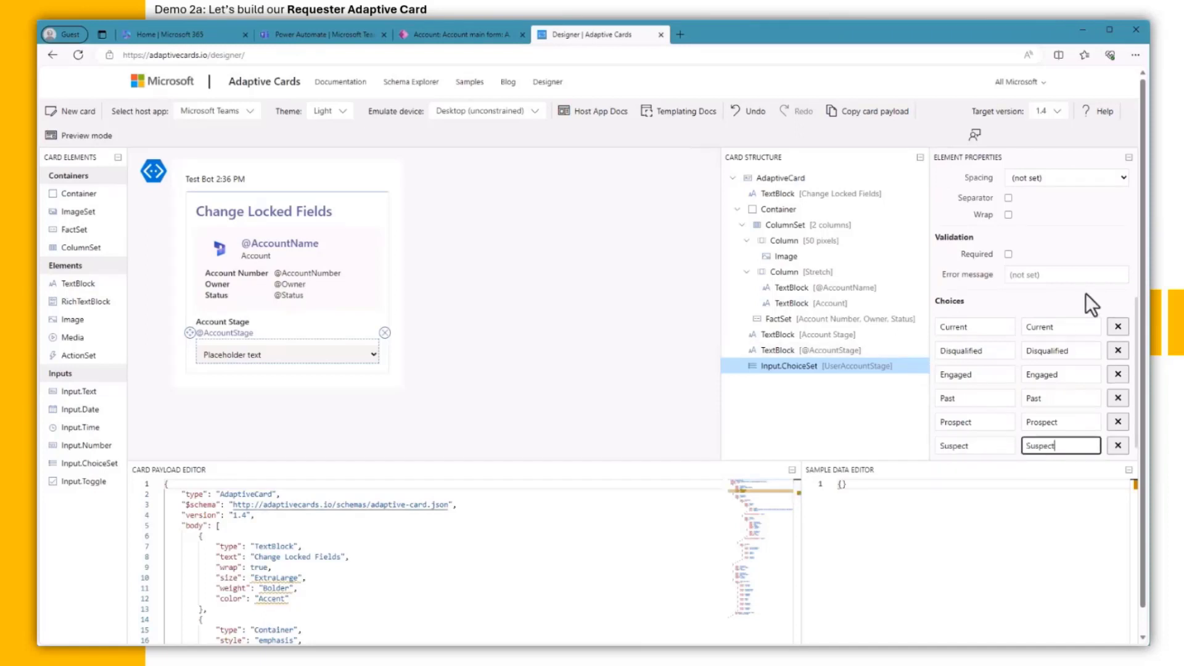
Step: Set the dropdown's spacing to None and check its options in Preview mode
scroll(979, 338, "up", 3)
left_click(1035, 269)
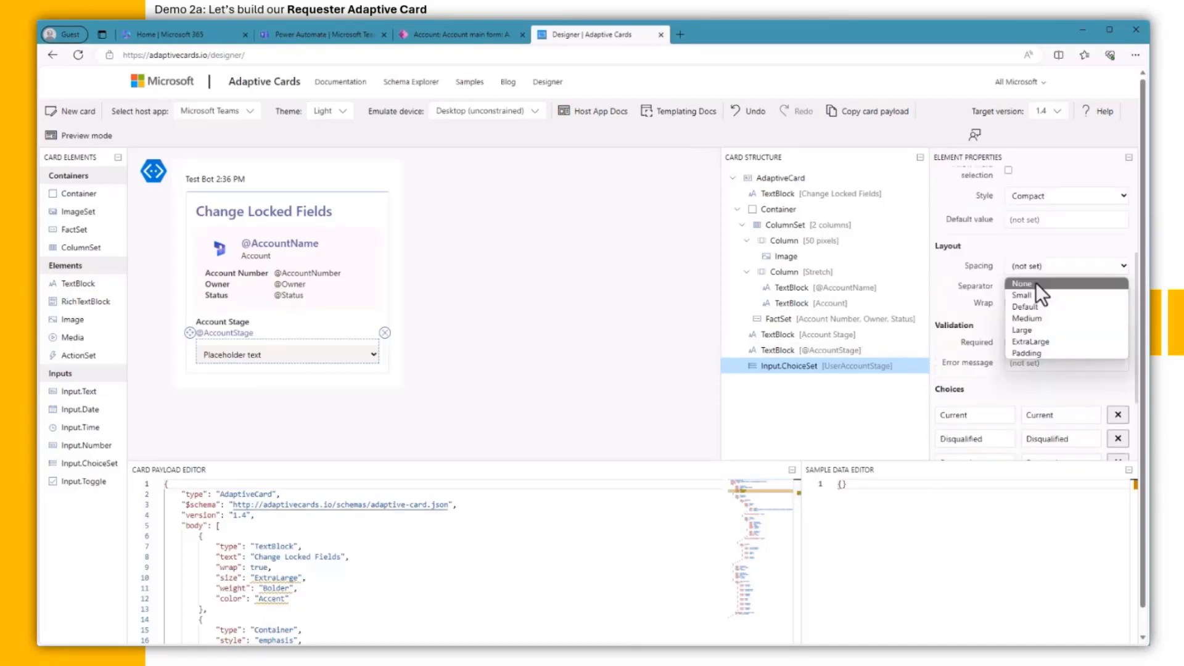
left_click(1034, 283)
left_click(89, 137)
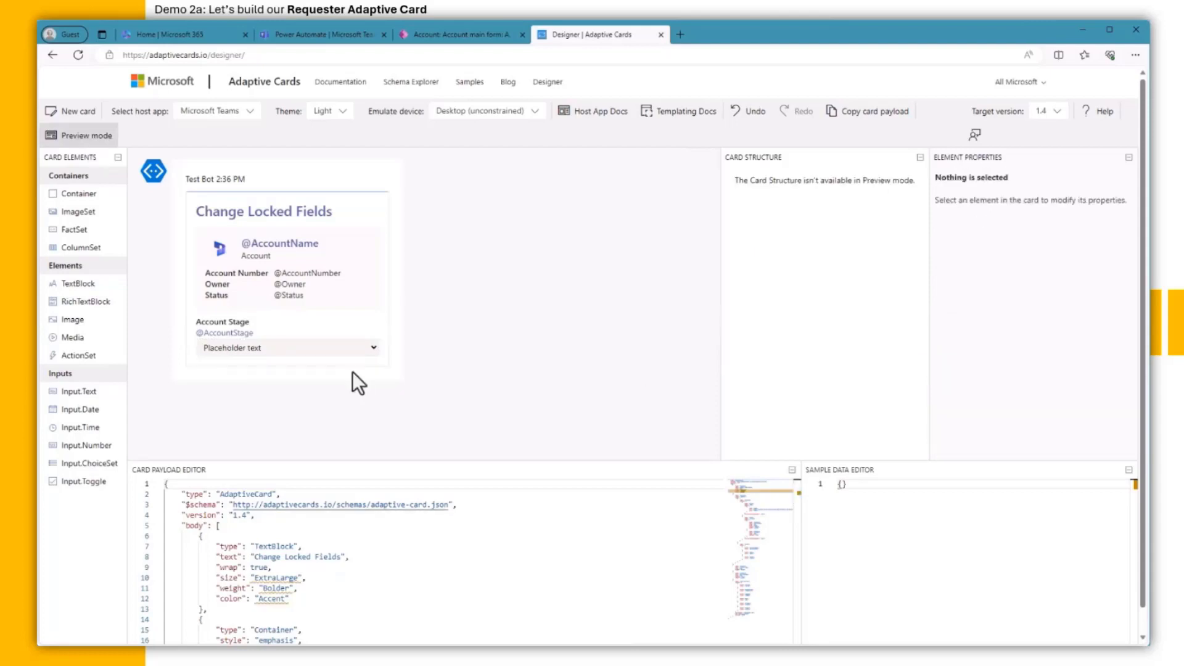
left_click(372, 349)
left_click(372, 349)
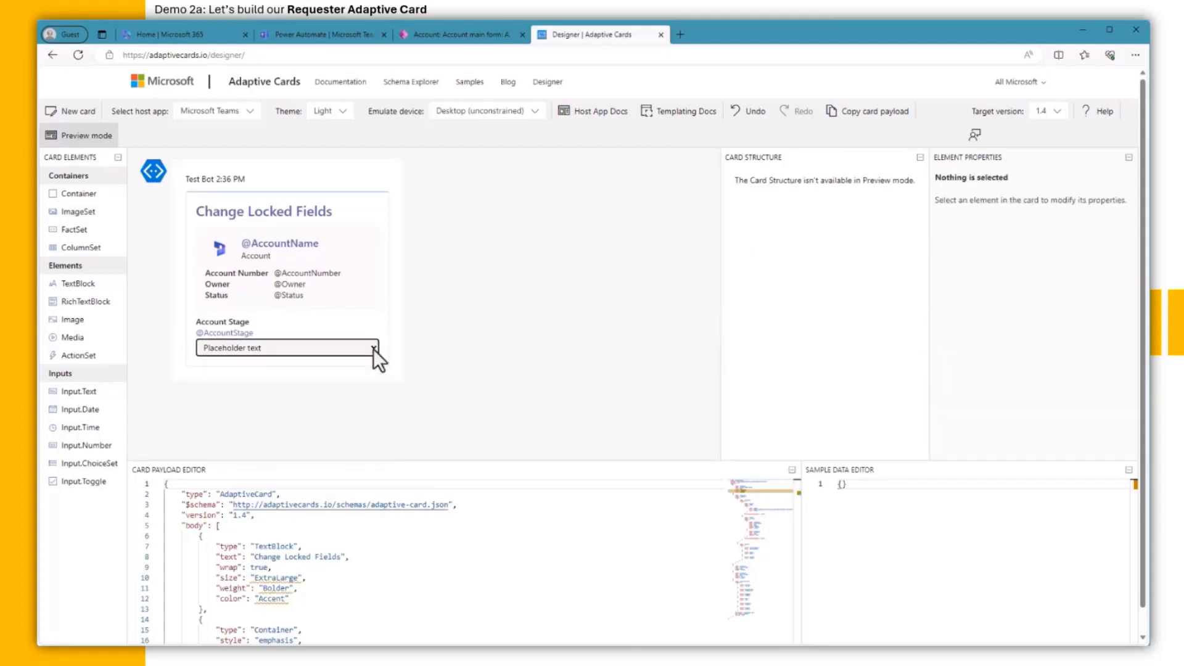
Step: Add an 'Employees' text block with Bolder weight below the Account Stage dropdown
left_click(83, 137)
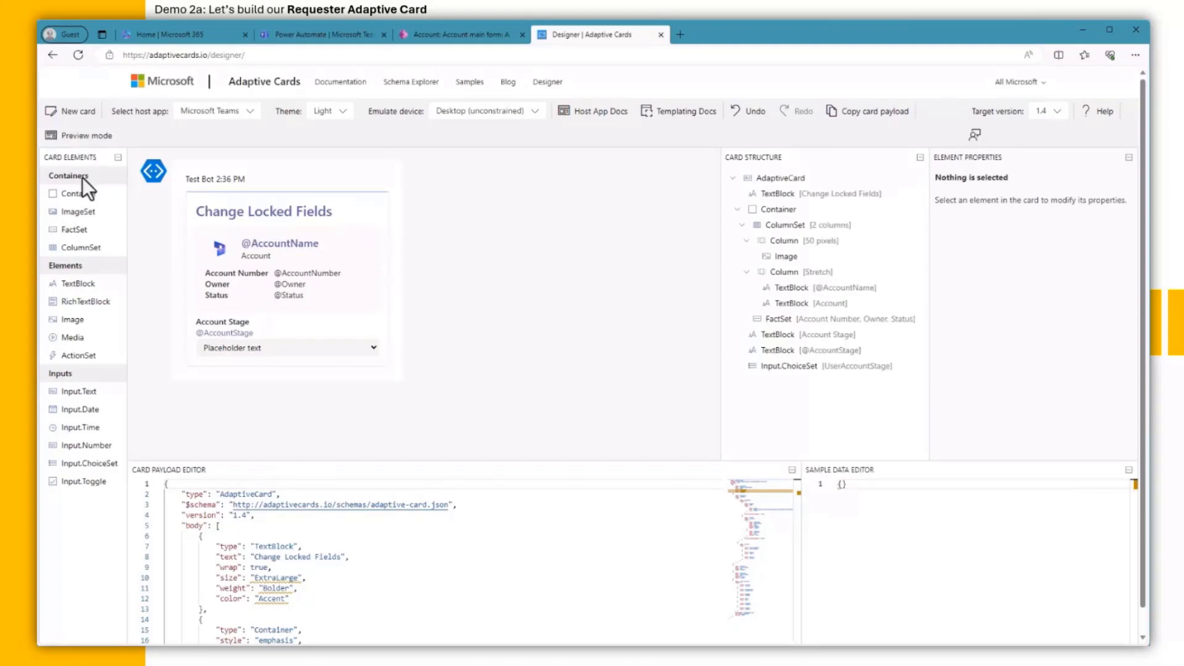
left_click_drag(73, 283, 203, 360)
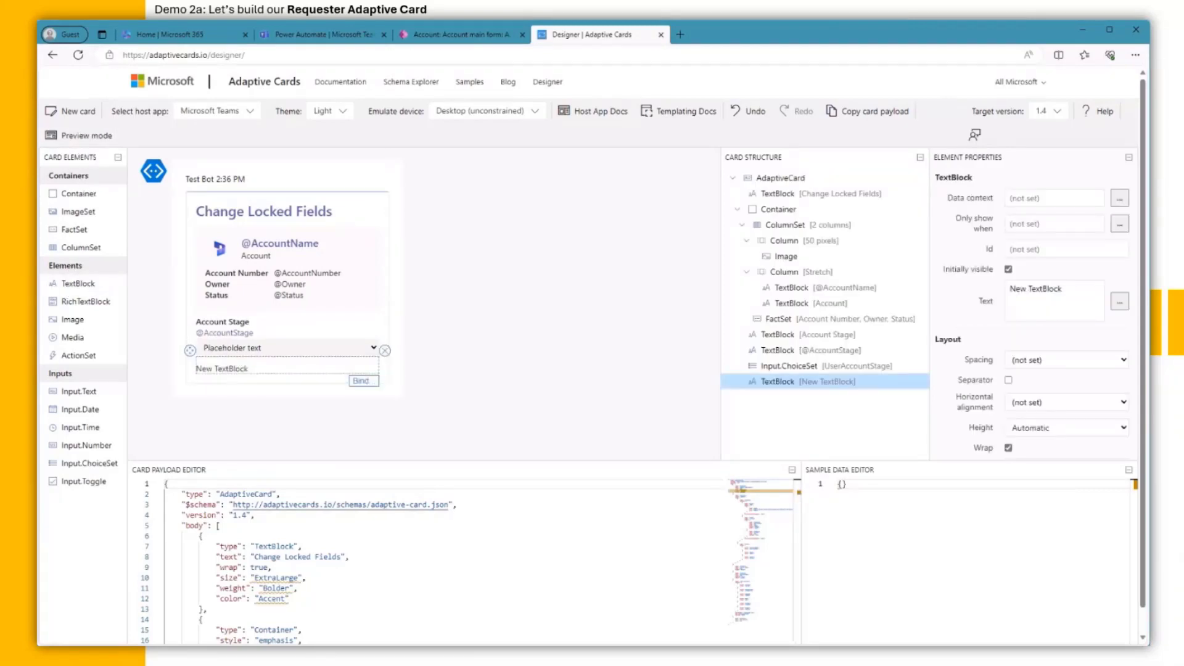
triple_click(1055, 290)
key("BackSpace")
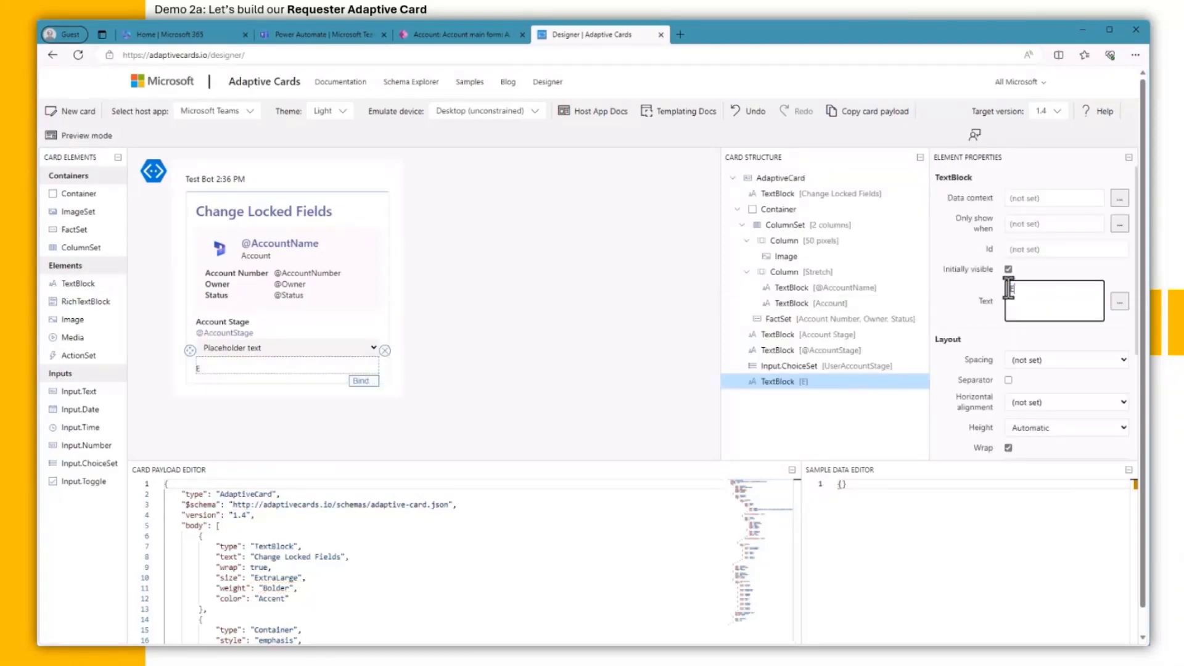
type("Employees")
scroll(1096, 387, "down", 3)
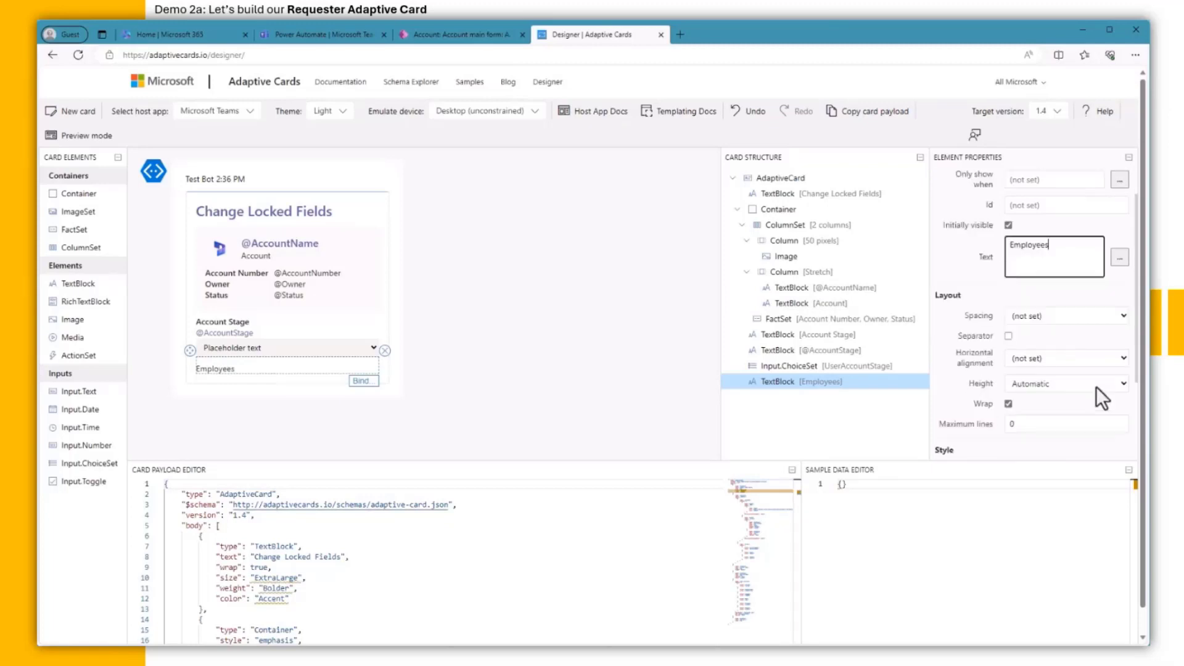
scroll(1103, 397, "down", 1)
left_click(1069, 397)
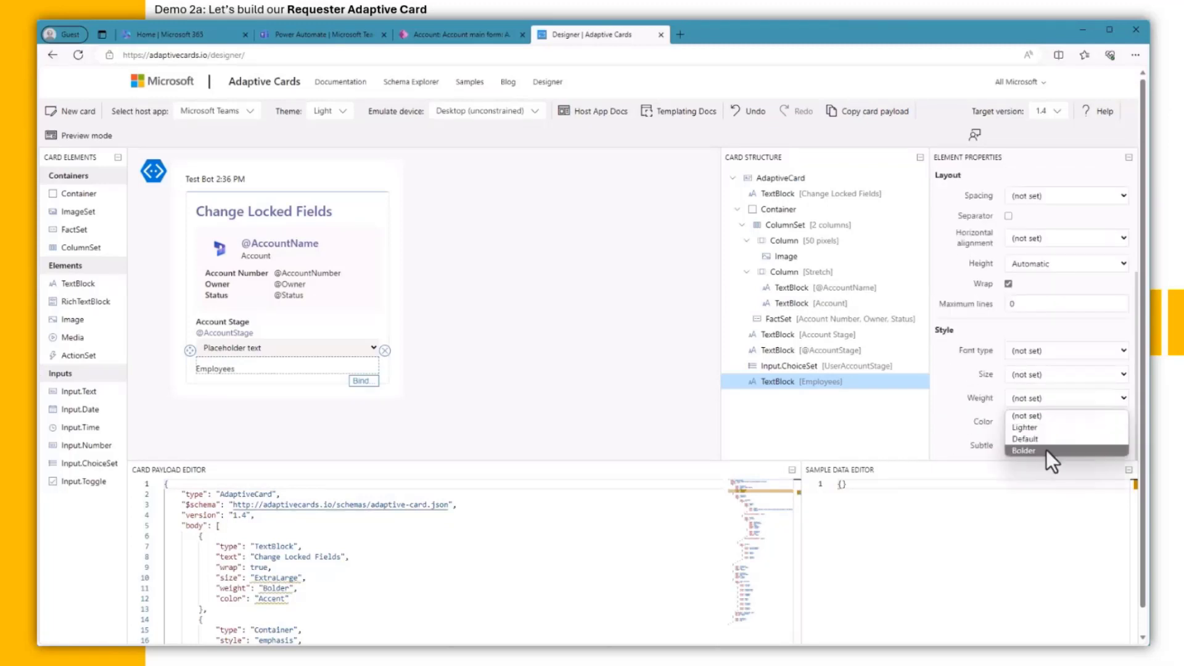
left_click(1046, 449)
left_click_drag(87, 283, 234, 389)
scroll(1021, 301, "up", 2)
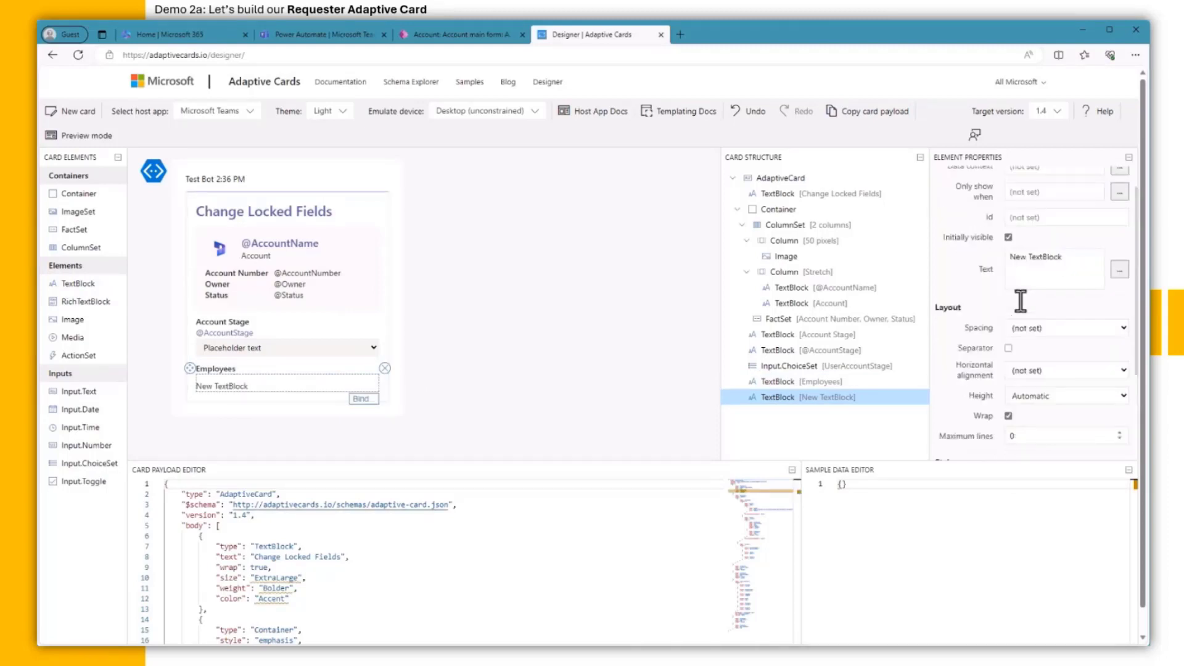
left_click_drag(1067, 262, 985, 261)
type("@Empl")
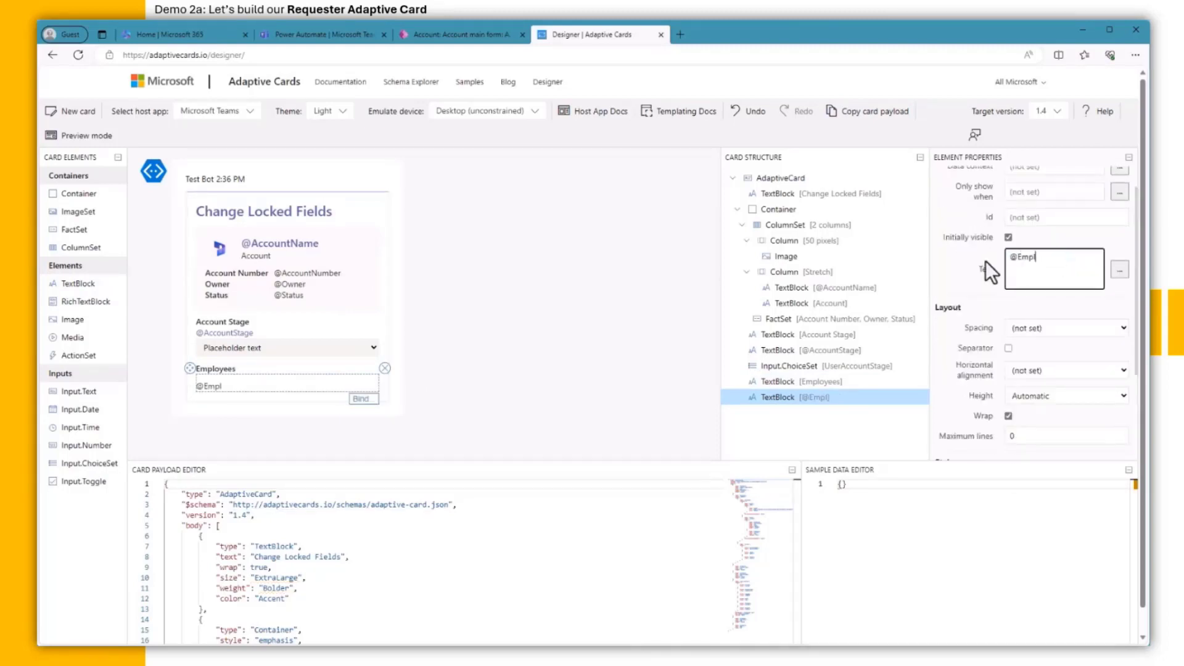
type("oyees")
left_click(1036, 328)
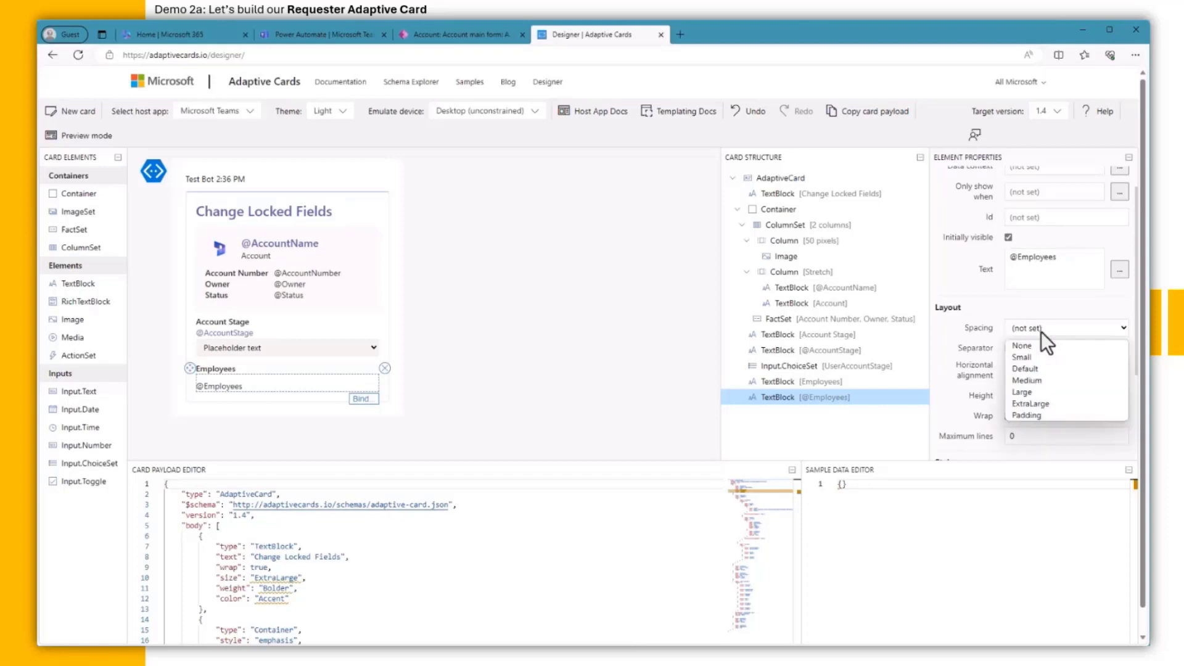
left_click(1038, 345)
scroll(1039, 346, "down", 2)
left_click(1048, 422)
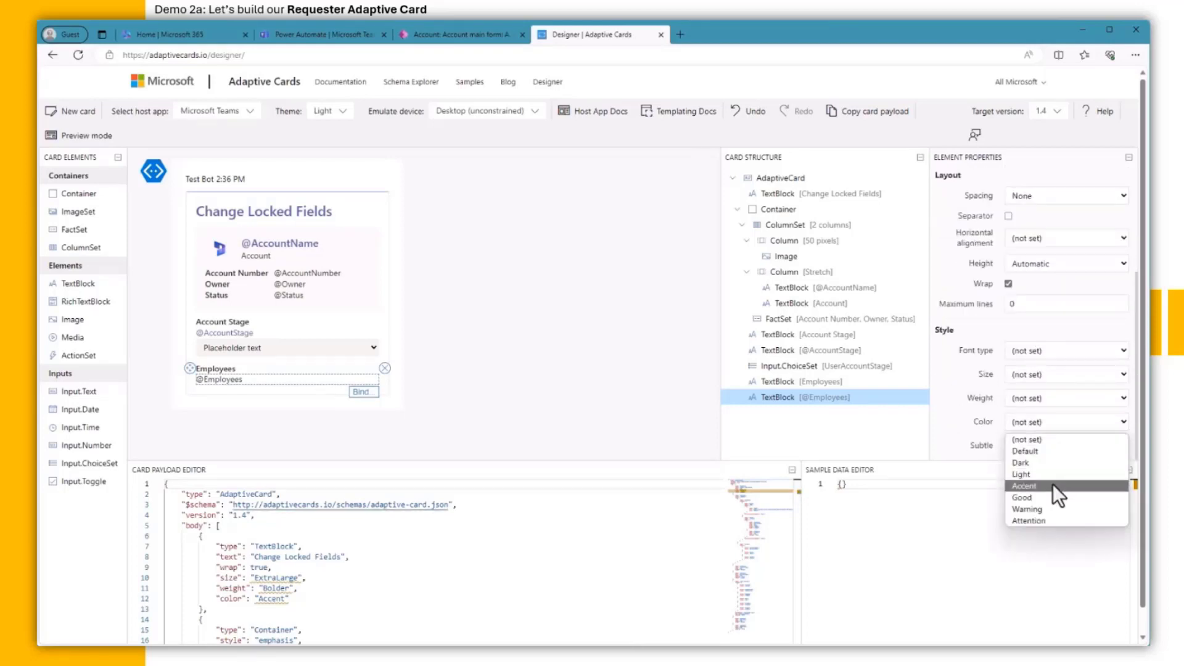
left_click(1053, 484)
left_click_drag(77, 391, 216, 388)
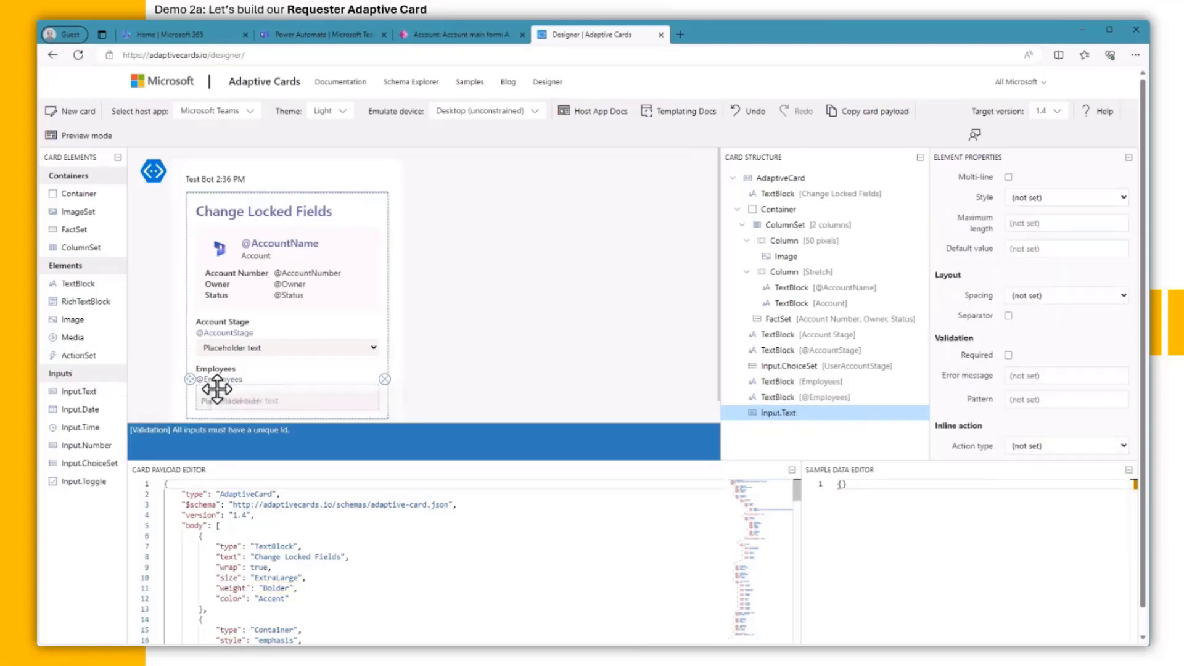
left_click(1031, 294)
left_click(1031, 311)
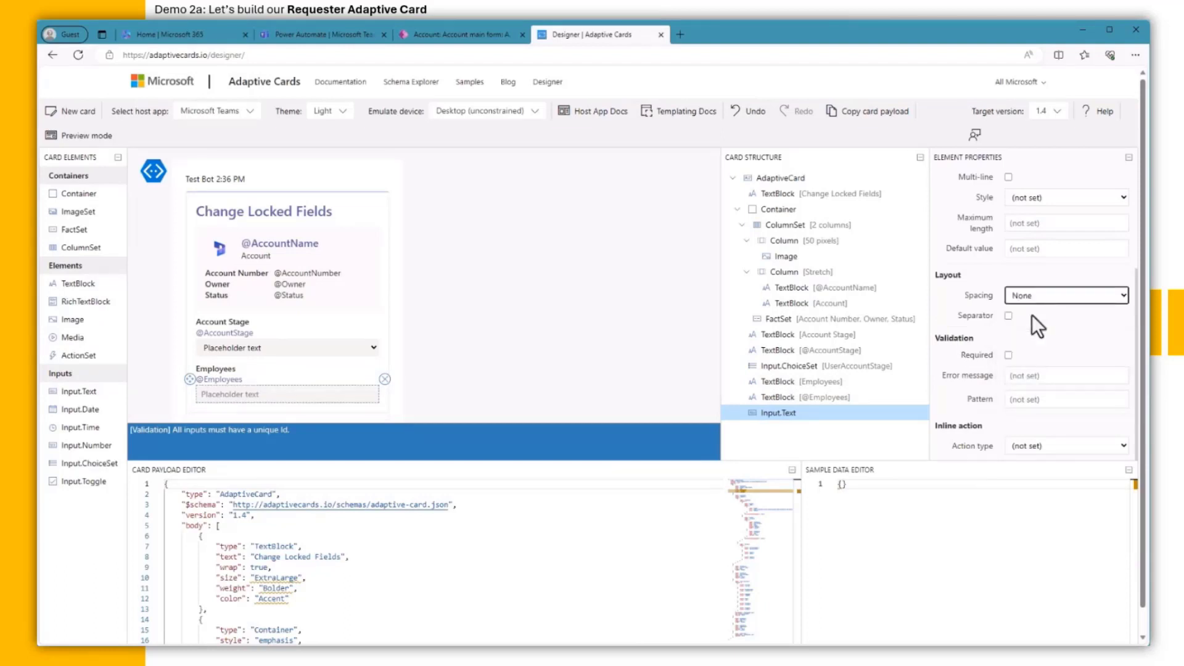
scroll(1048, 316, "up", 3)
triple_click(1079, 291)
type("En")
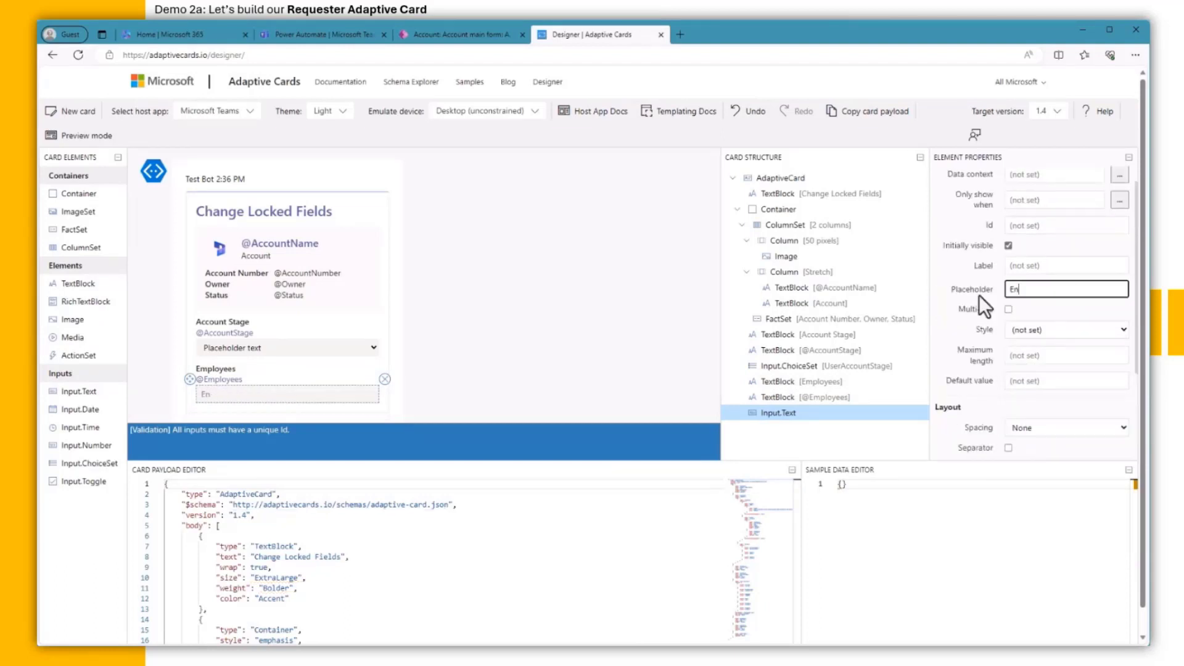
type("ter new number of employees")
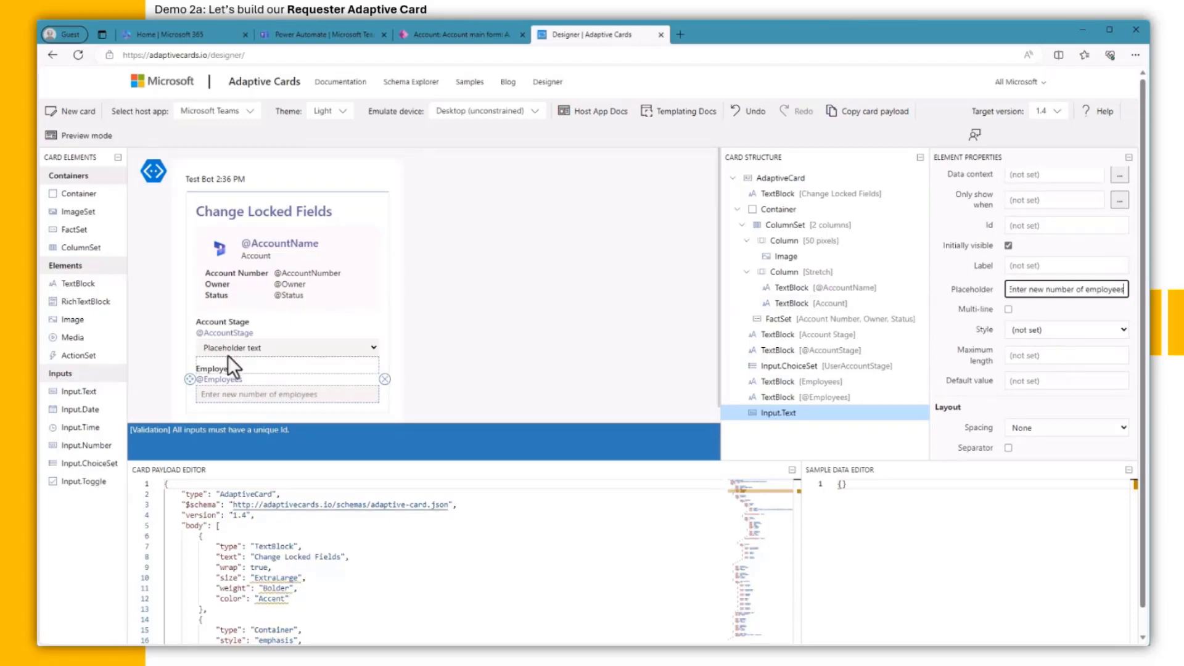
Step: Change the Account Stage dropdown's placeholder to 'Select new account stage'
left_click(283, 347)
triple_click(1042, 291)
type("Se")
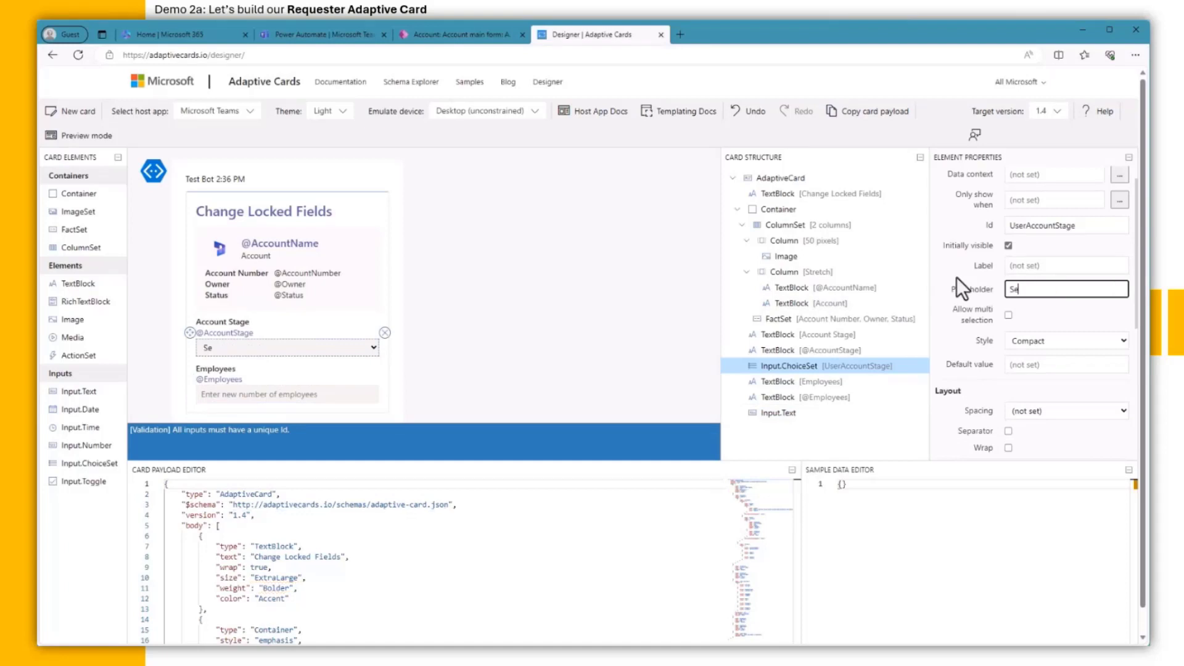
type("lect new account stage")
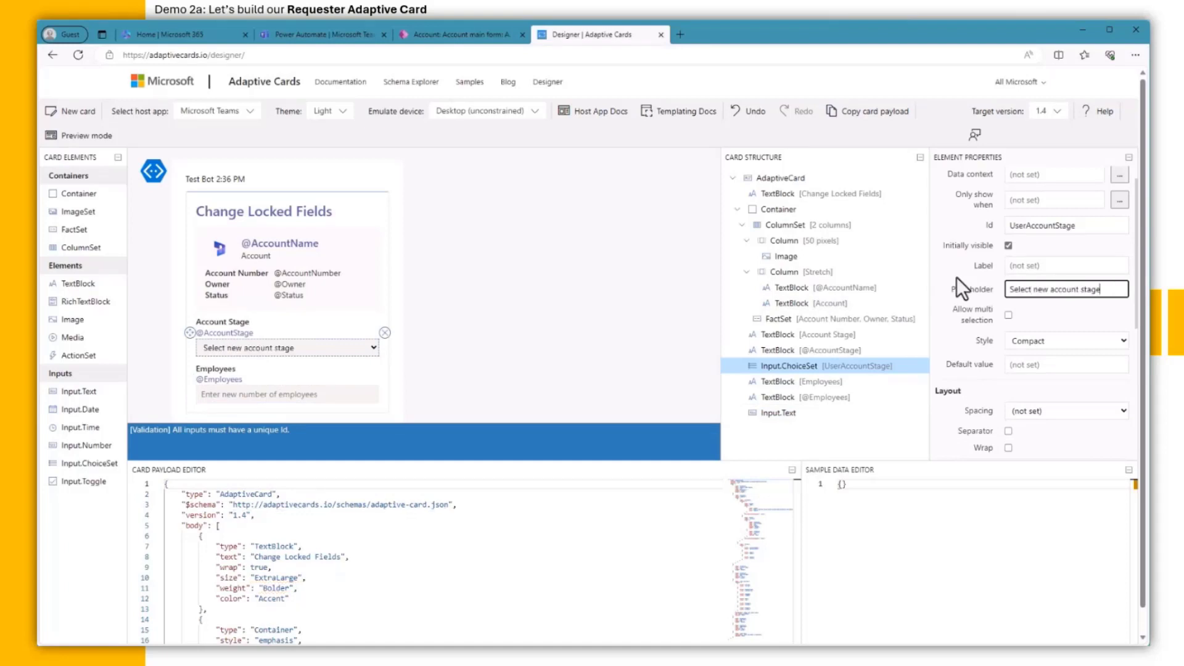
left_click(271, 401)
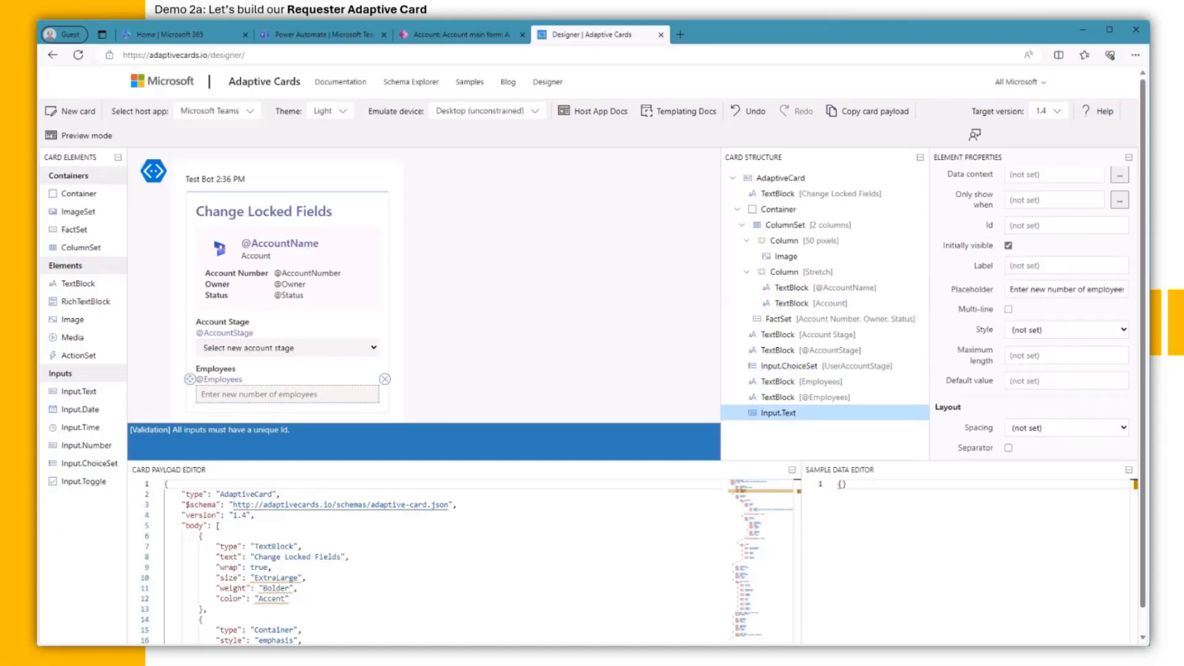
Step: Add a text block below the employee input and give the employee-number input the Id UserOwner
left_click_drag(78, 283, 251, 415)
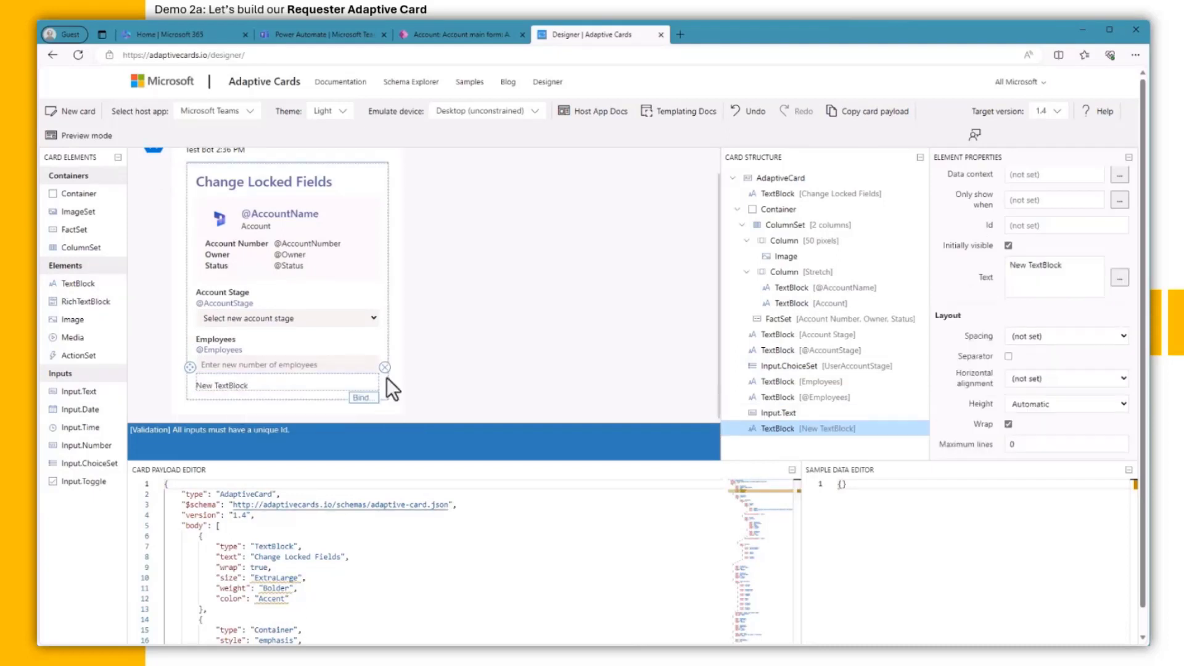
left_click(262, 435)
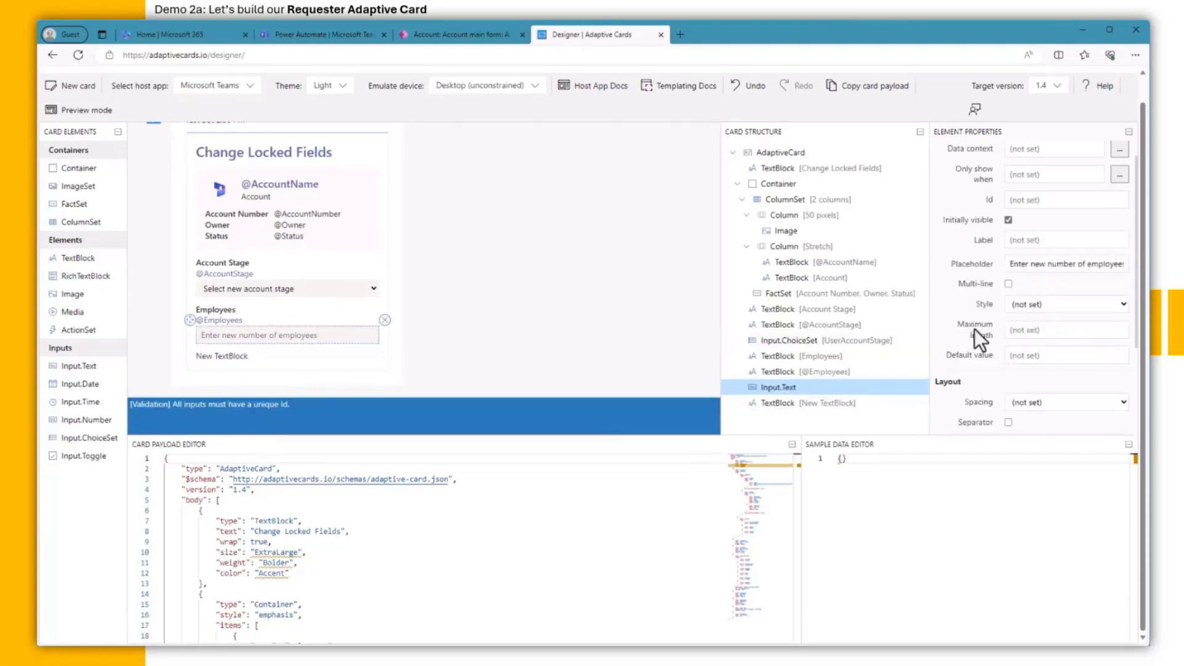
left_click(281, 296)
scroll(1057, 347, "down", 5)
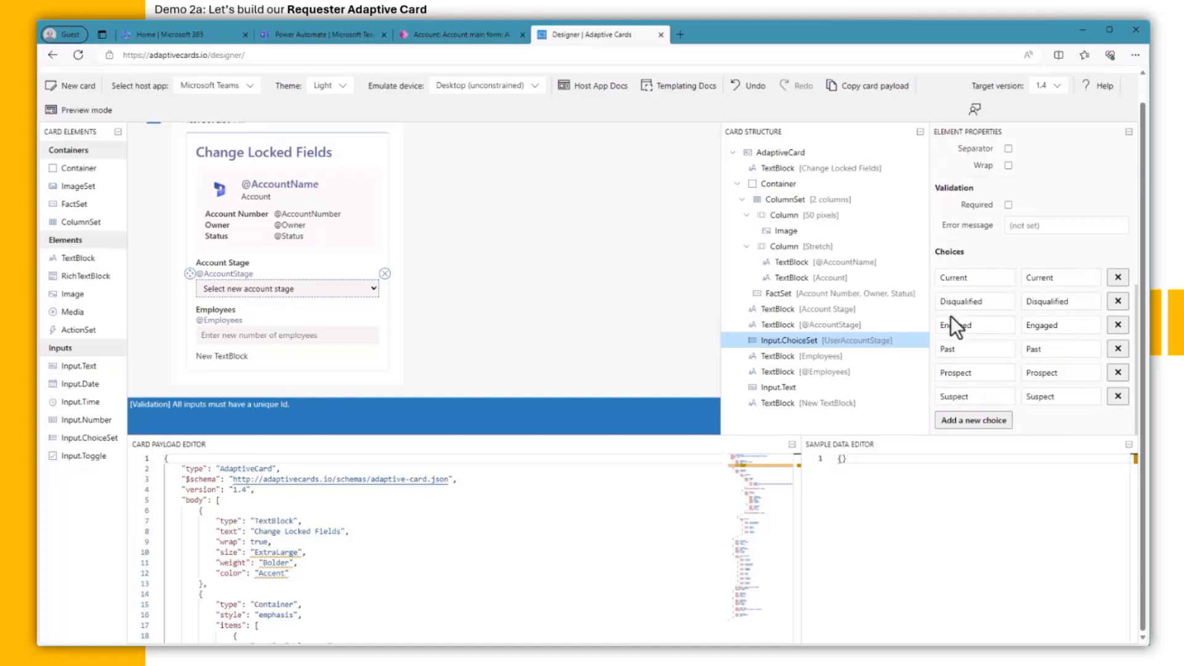
scroll(971, 348, "up", 5)
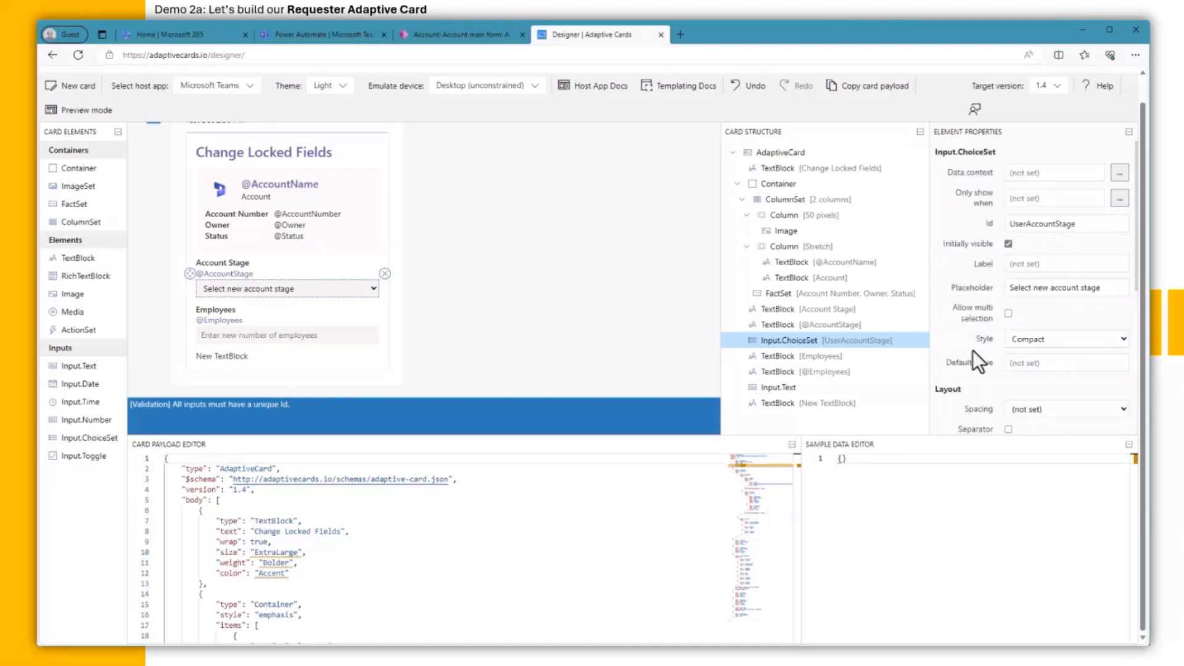
scroll(971, 350, "down", 5)
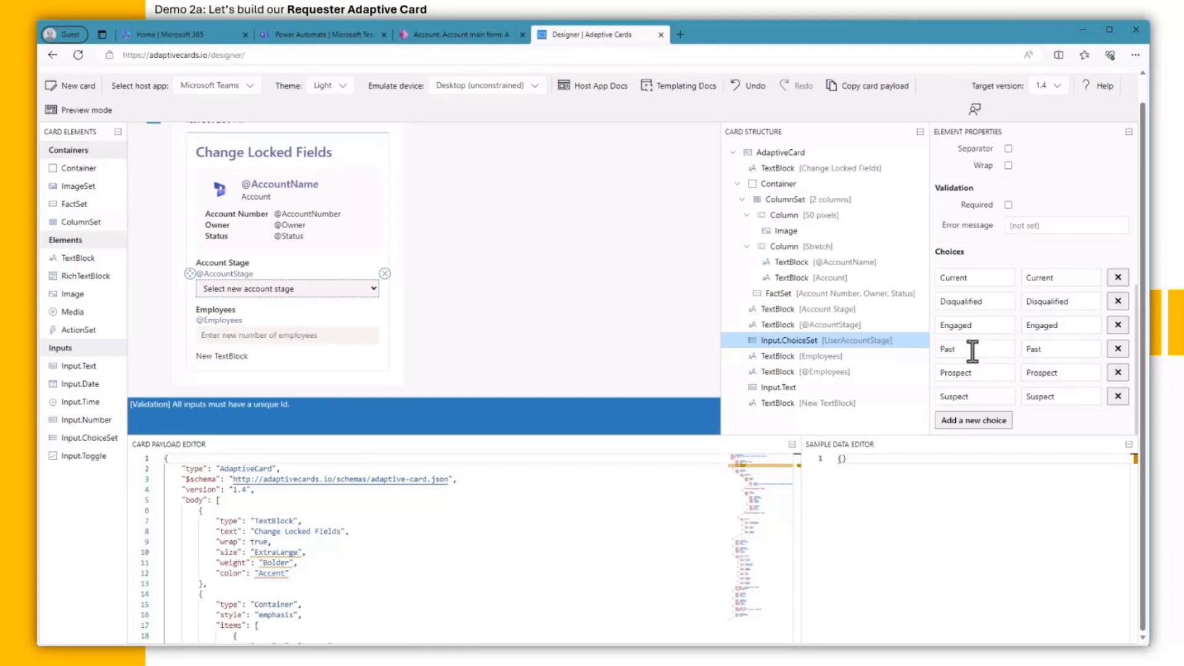
left_click(275, 335)
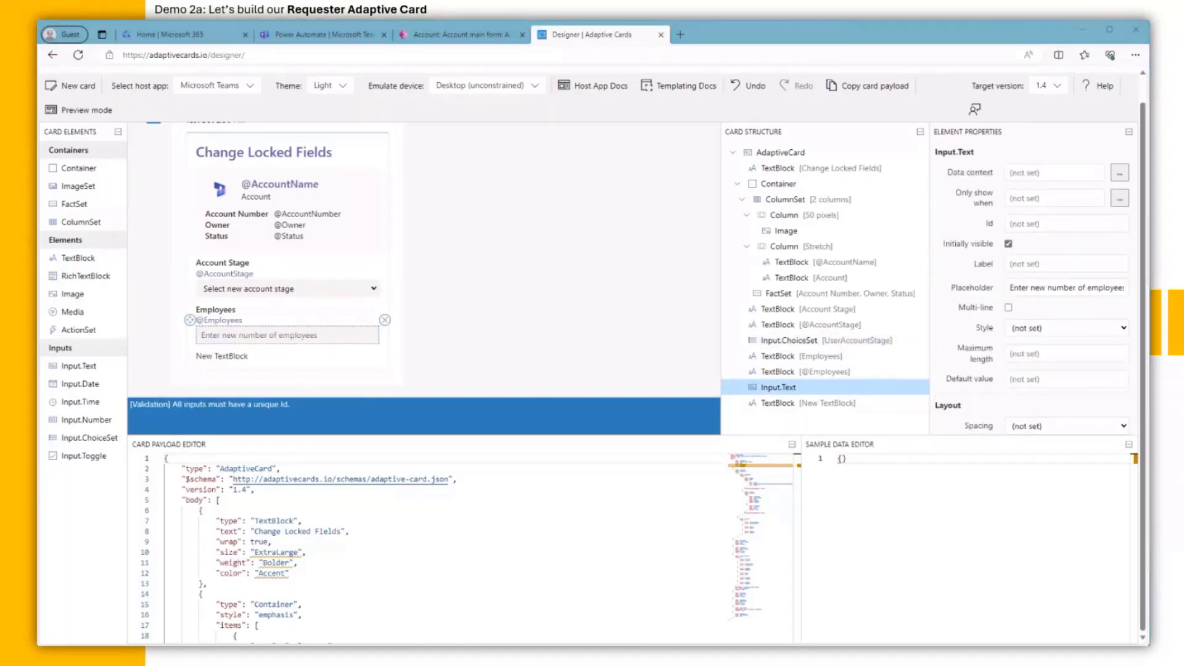
left_click(1034, 224)
type("UserOwner")
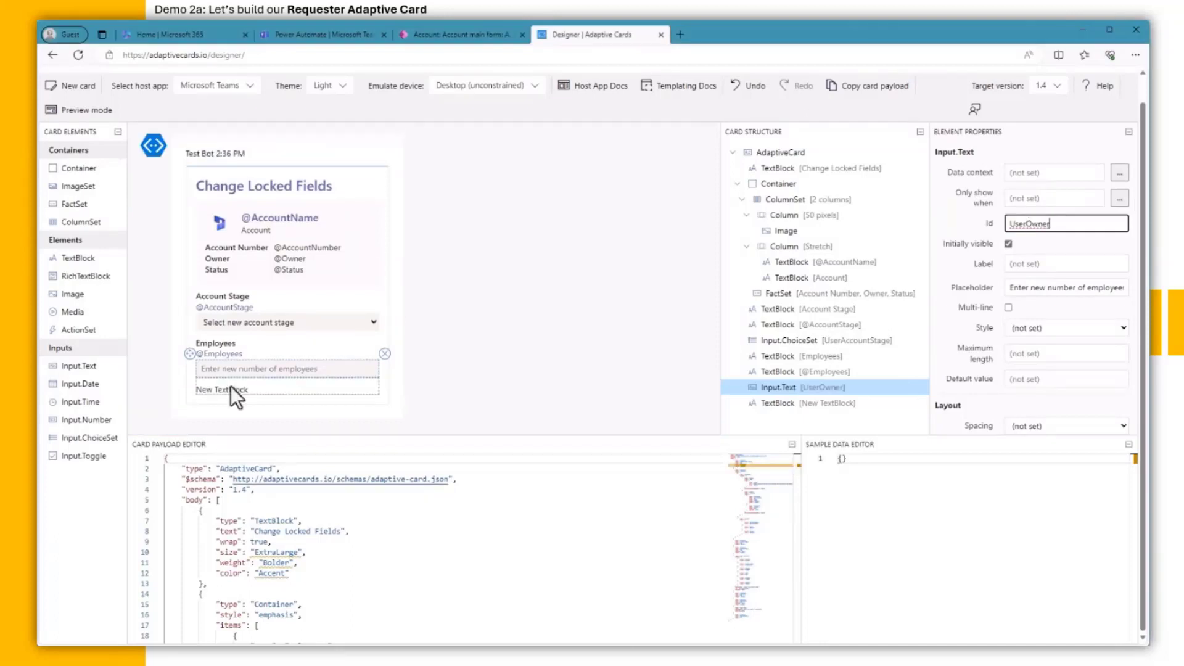
left_click(230, 388)
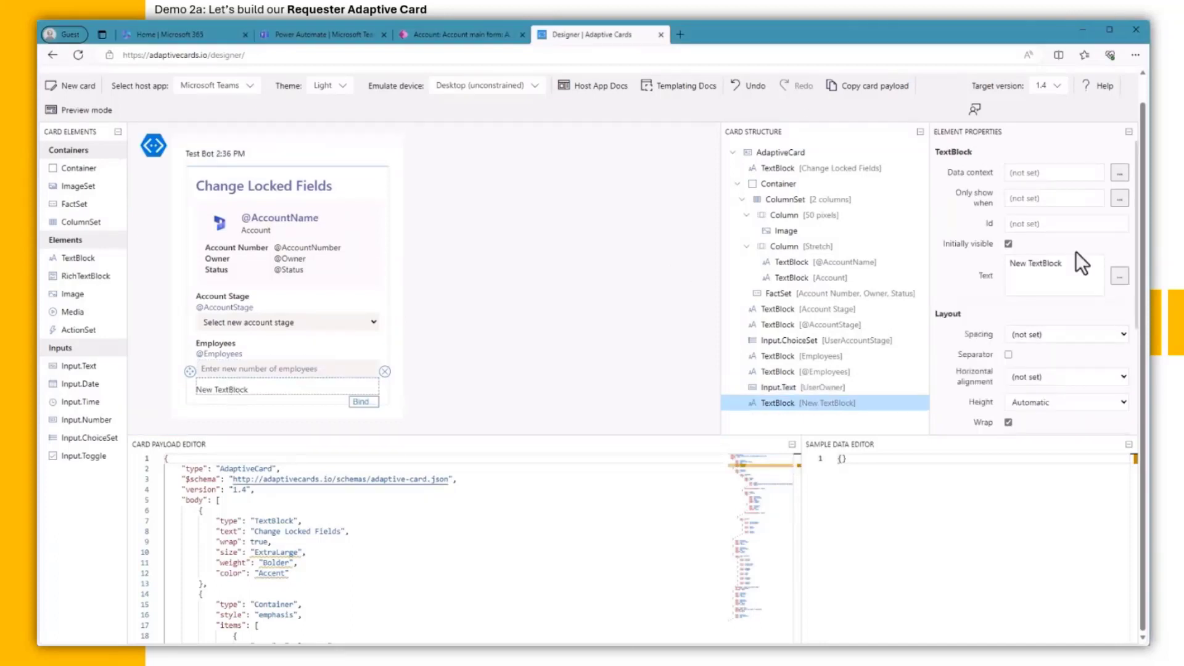
Step: Change the new text block to 'Owner' with Bolder weight
left_click_drag(1072, 263, 986, 263)
type("Owner")
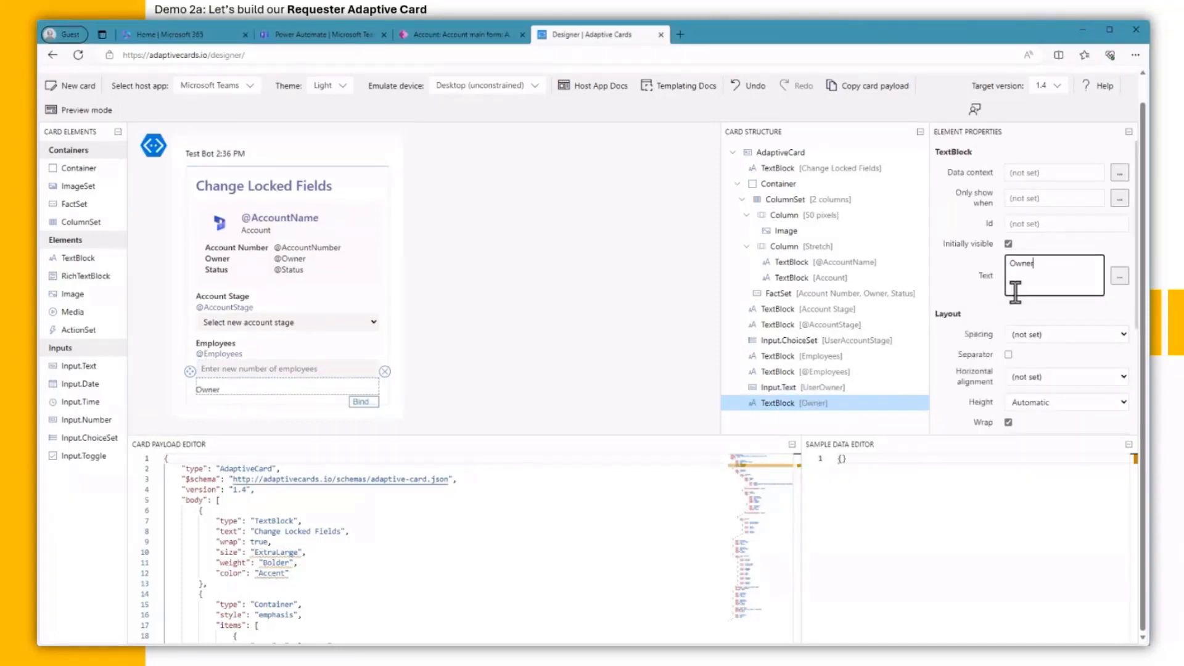
scroll(1015, 292, "down", 3)
left_click(1040, 376)
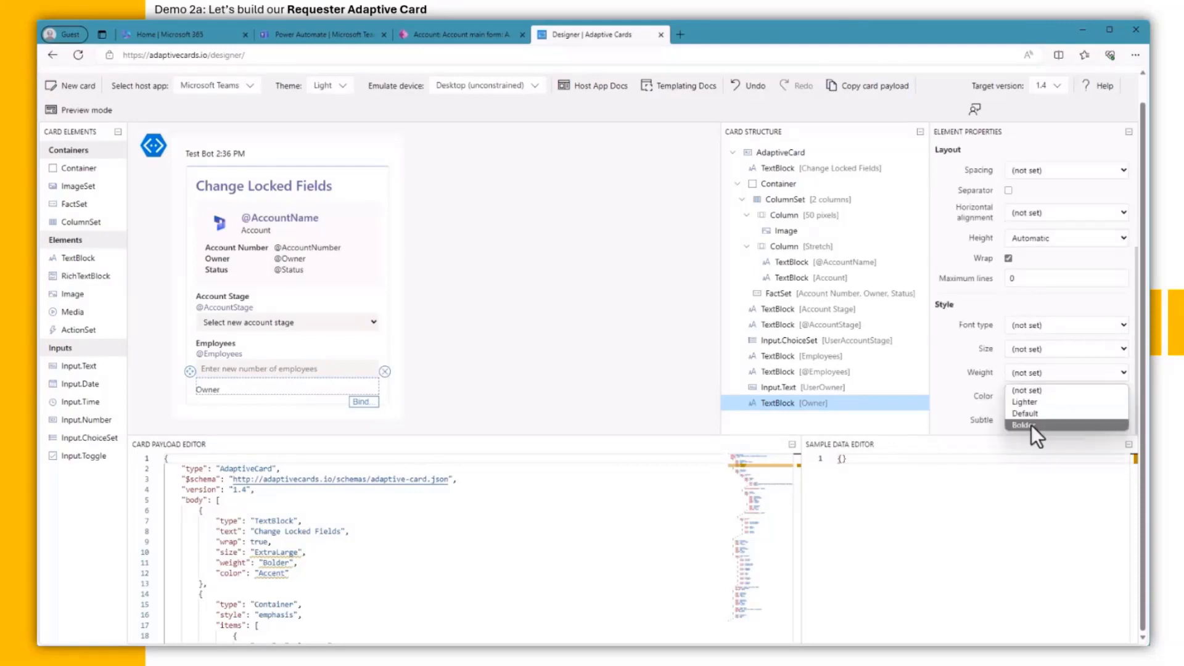
left_click(1031, 424)
left_click_drag(81, 262, 246, 404)
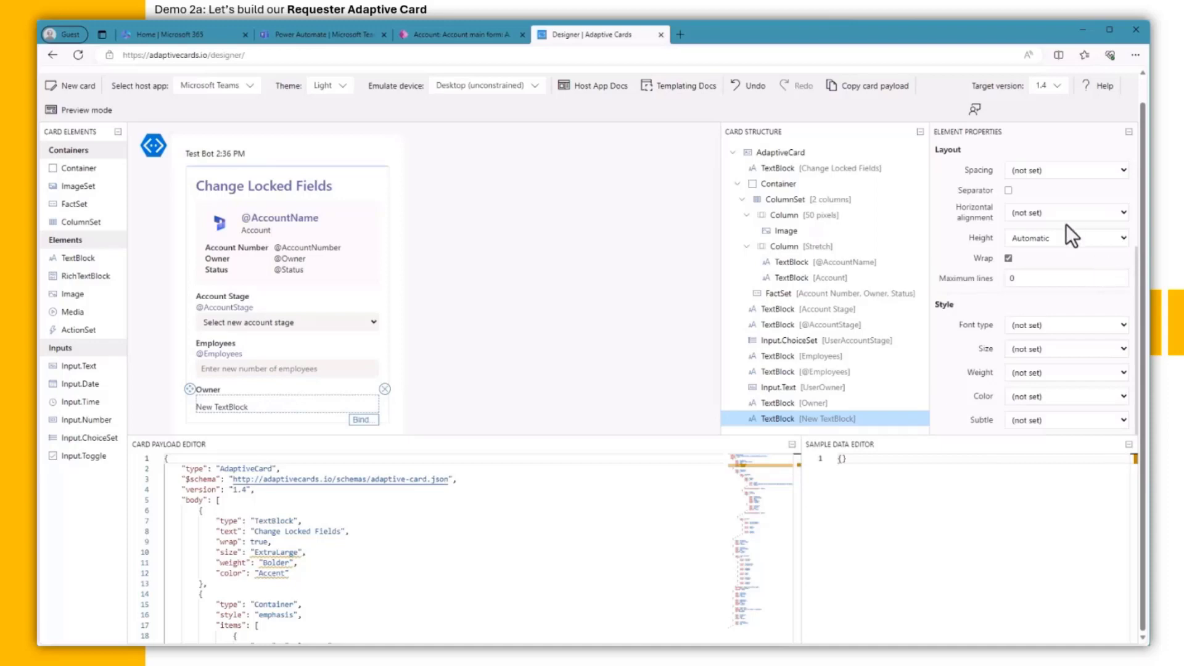
scroll(1066, 223, "up", 3)
left_click_drag(1061, 264, 978, 261)
type("@Owner")
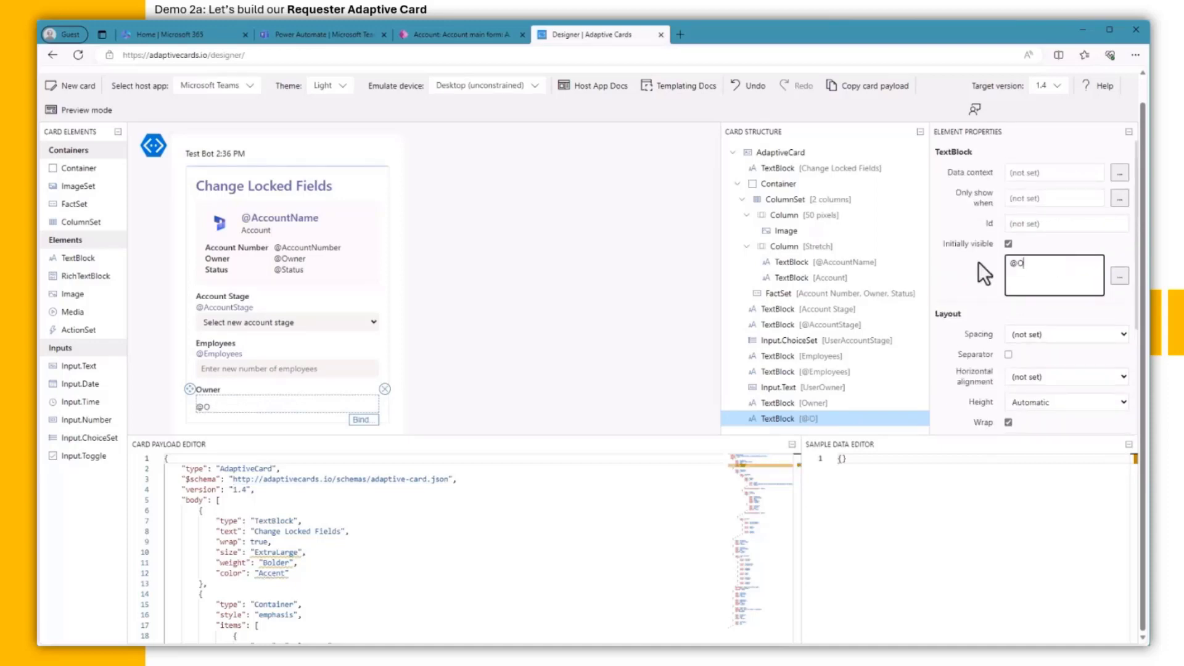
left_click(1044, 338)
left_click(1038, 353)
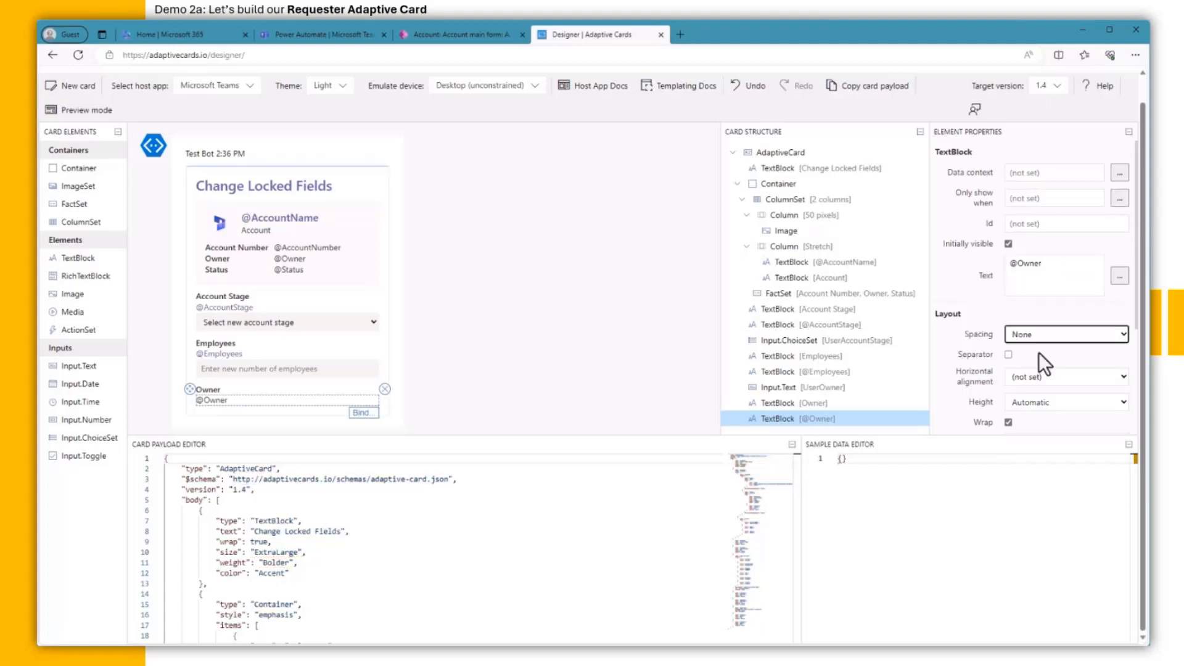
scroll(1038, 353, "down", 3)
left_click(1044, 394)
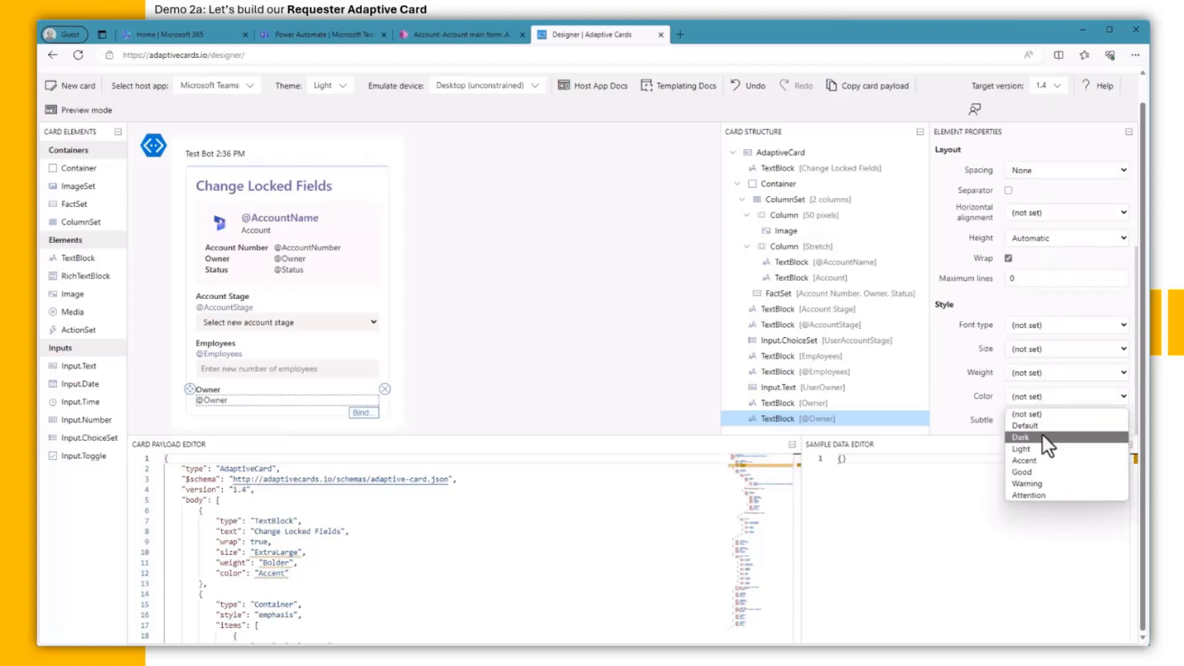
left_click(1046, 460)
scroll(203, 334, "down", 2)
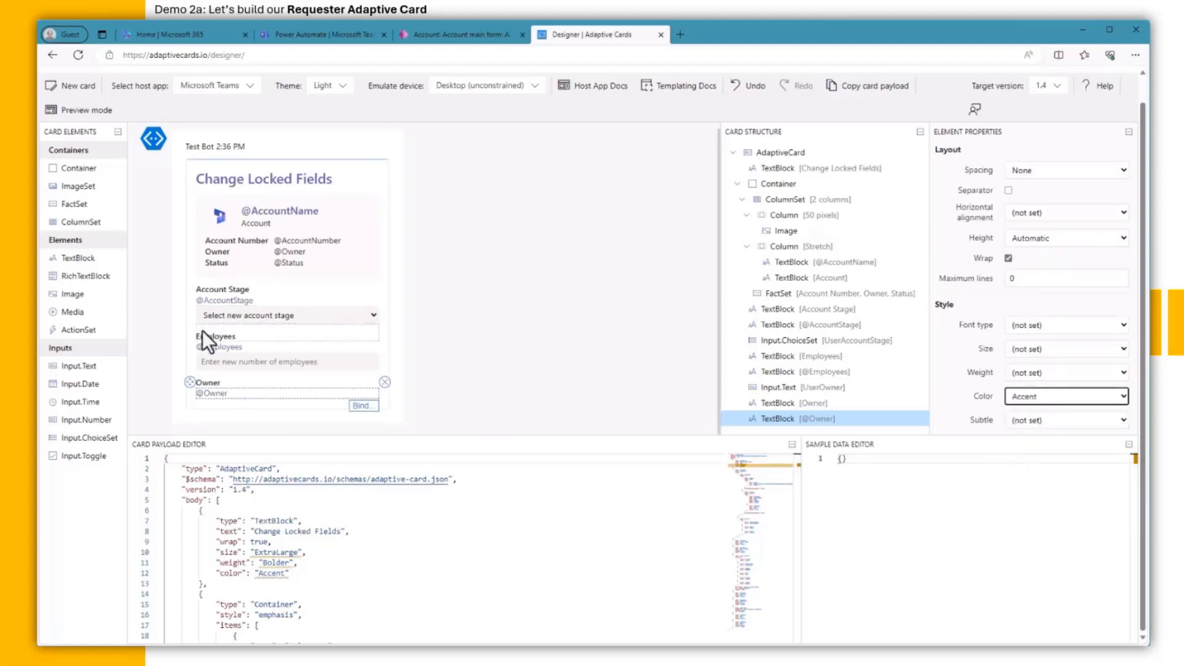
mouse_move(59, 257)
left_mouse_down()
mouse_move(149, 317)
mouse_move(74, 257)
left_mouse_up()
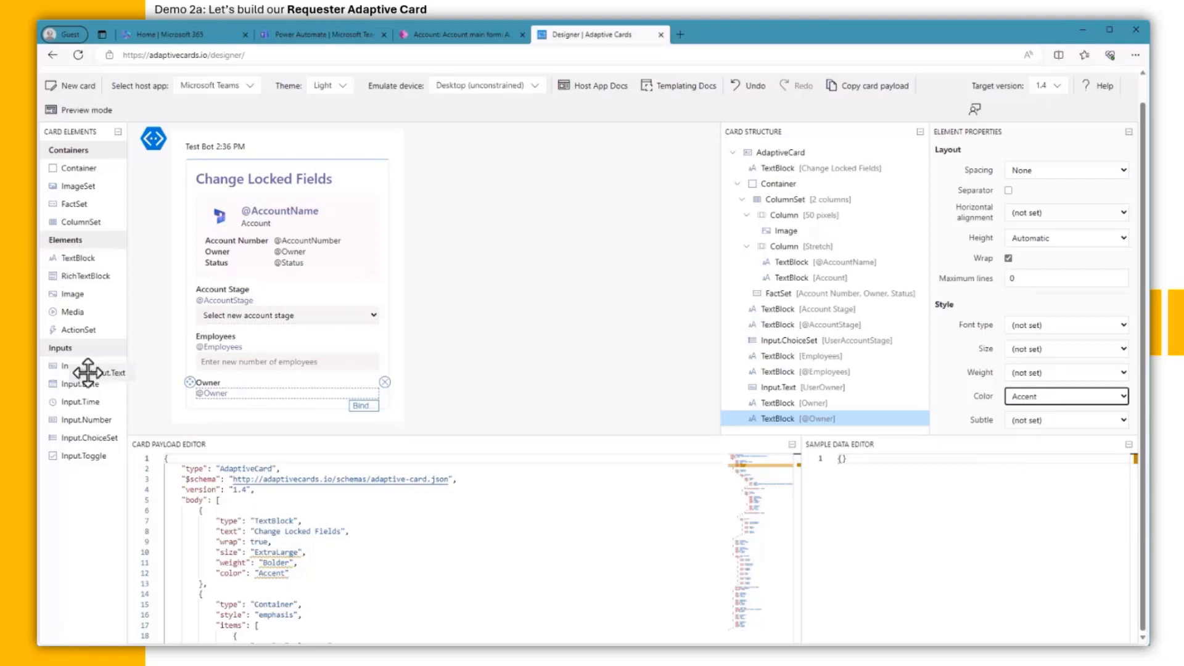
left_click_drag(84, 368, 251, 356)
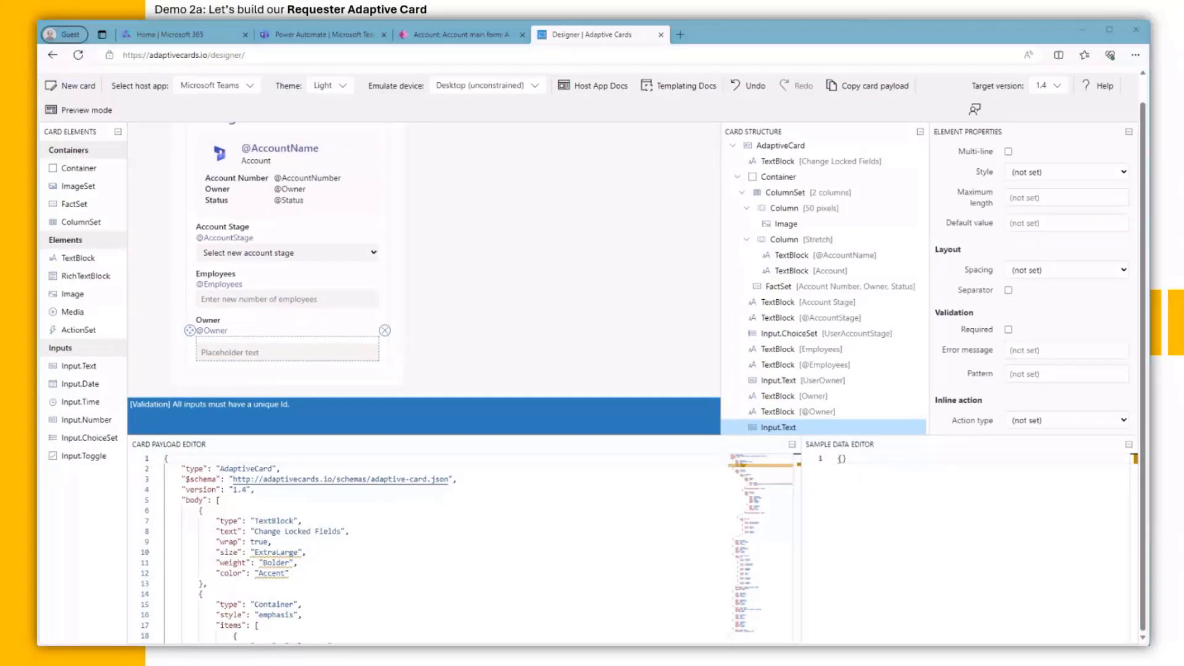
scroll(1033, 222, "up", 3)
left_click(1032, 225)
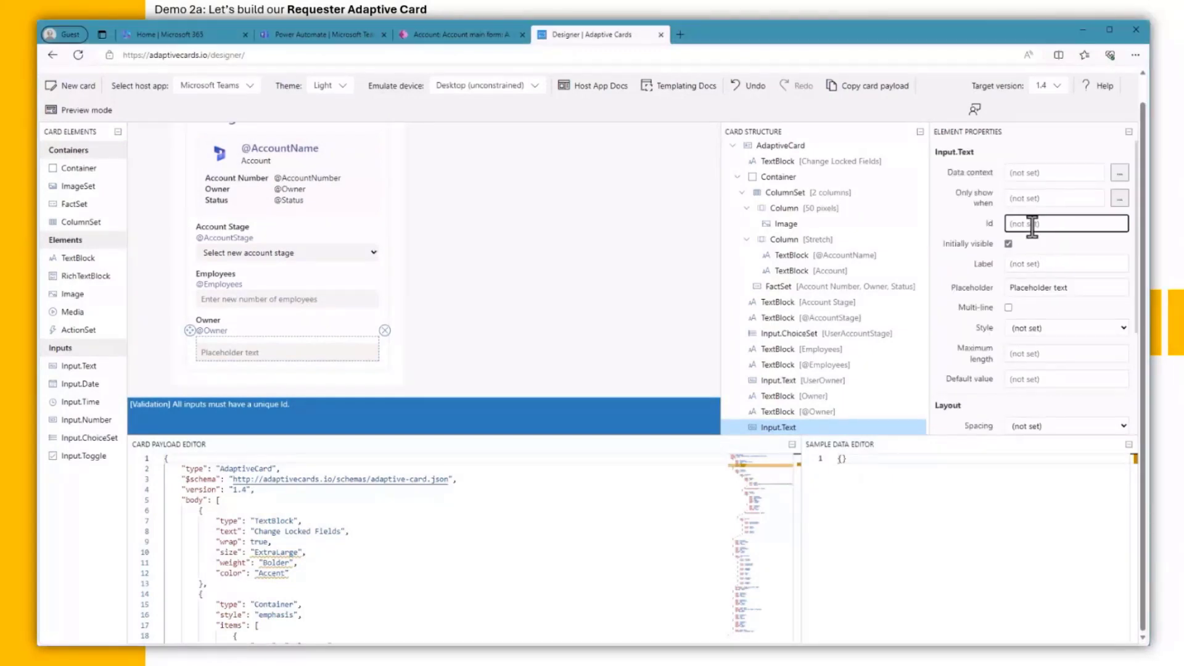
type("UserOwner")
Step: Change the employee input's Id to UserEmployees
left_click(370, 302)
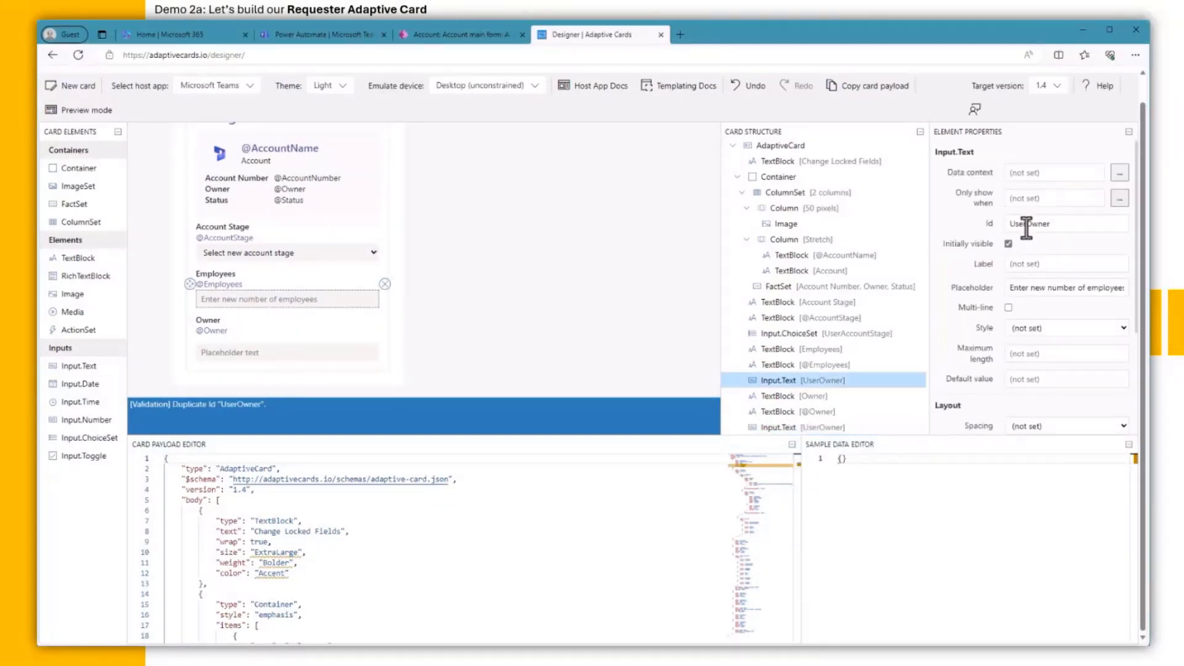
left_click_drag(1027, 224, 1075, 227)
type("Employees")
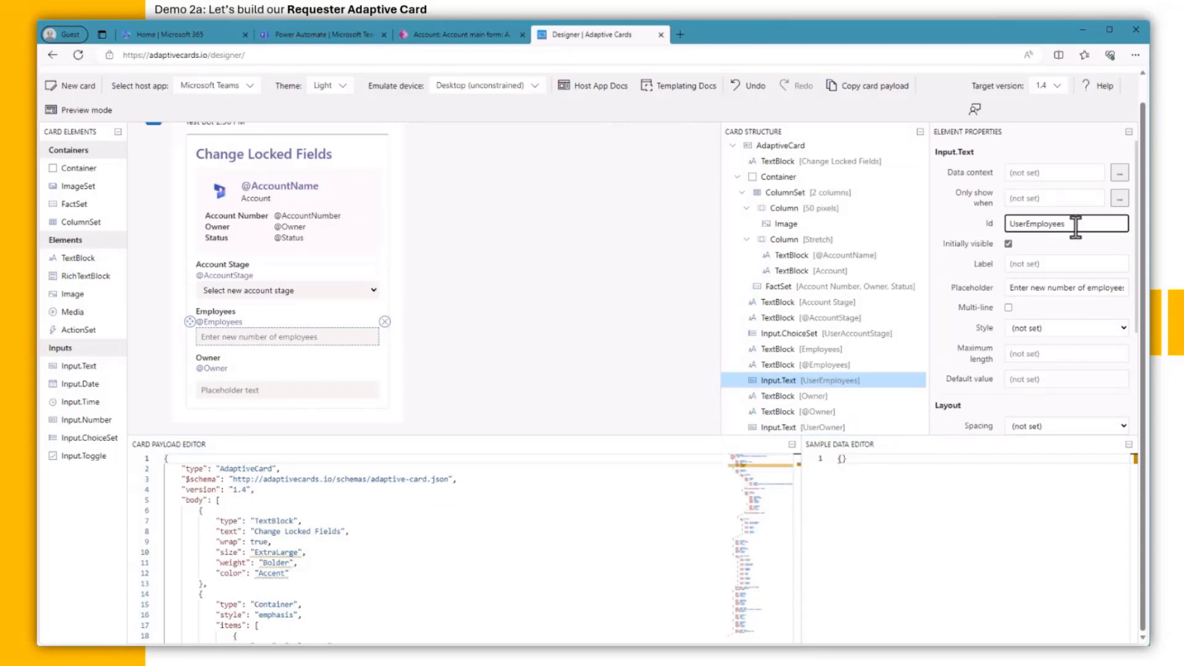
Step: Give the owner input Spacing None and placeholder 'Enter new owner email address'
left_click(351, 390)
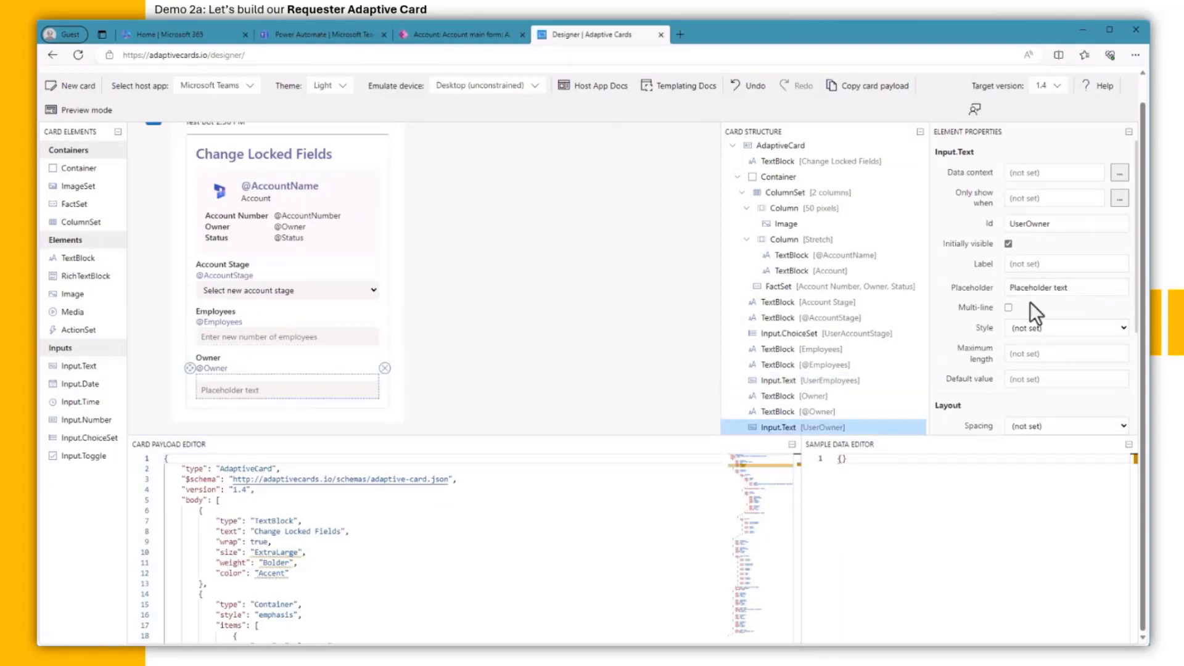
scroll(1030, 302, "down", 1)
left_click(1045, 383)
left_click(1041, 400)
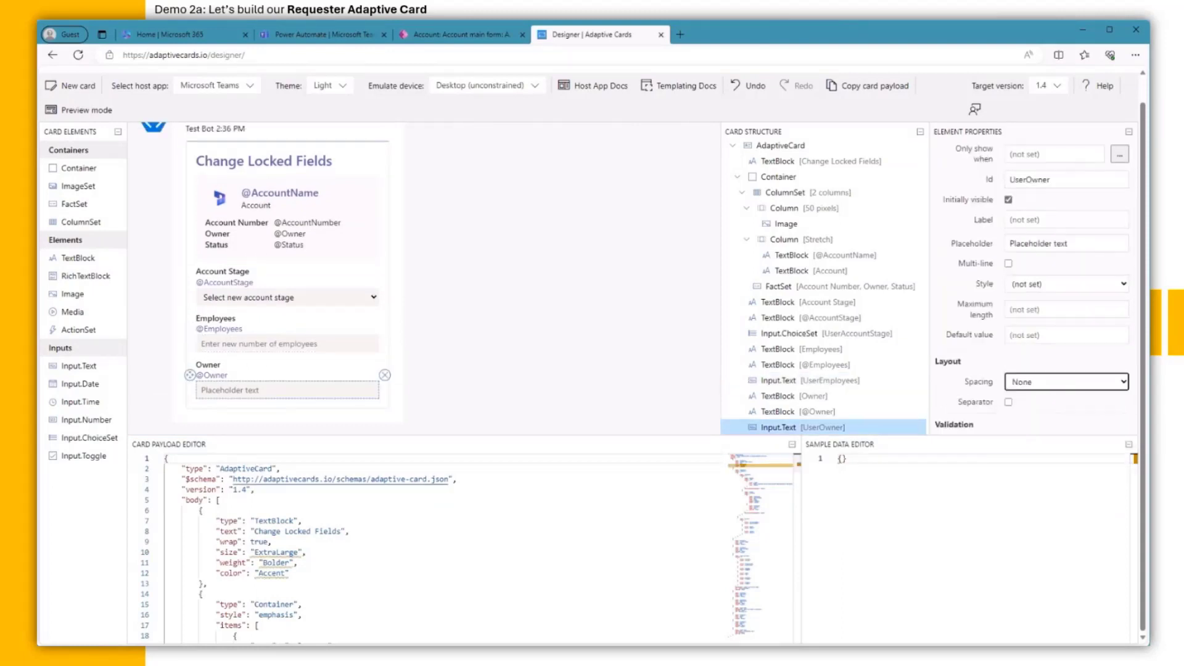
left_click(957, 239)
type("En")
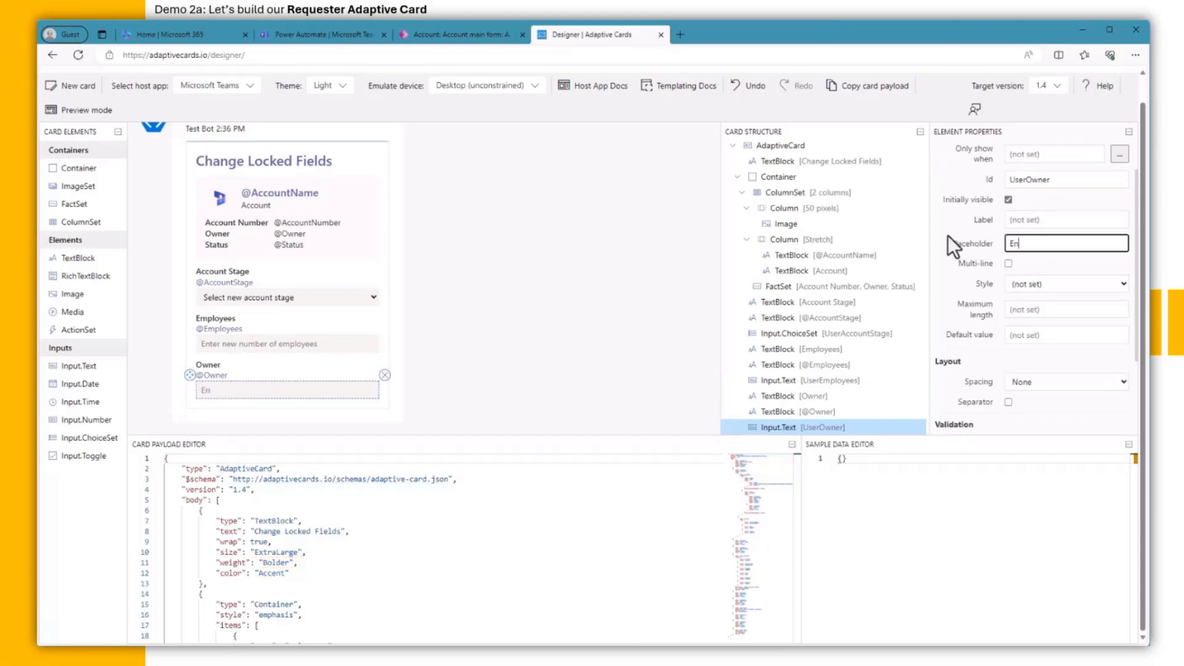
type("ter new owner email add")
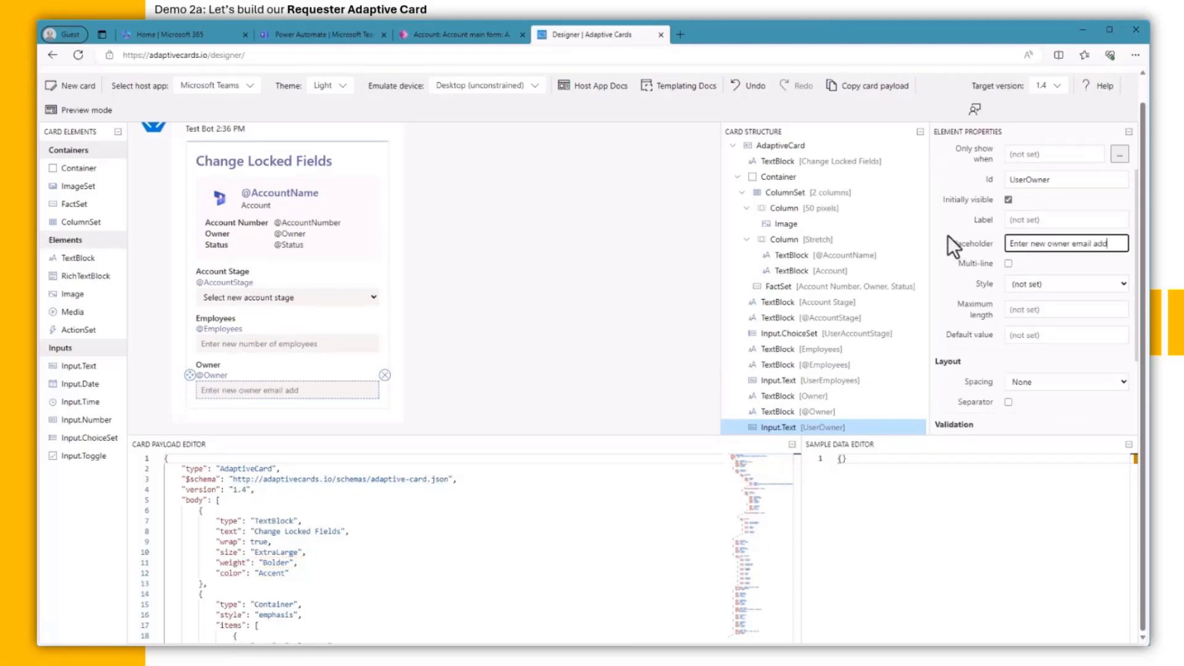
type("ress")
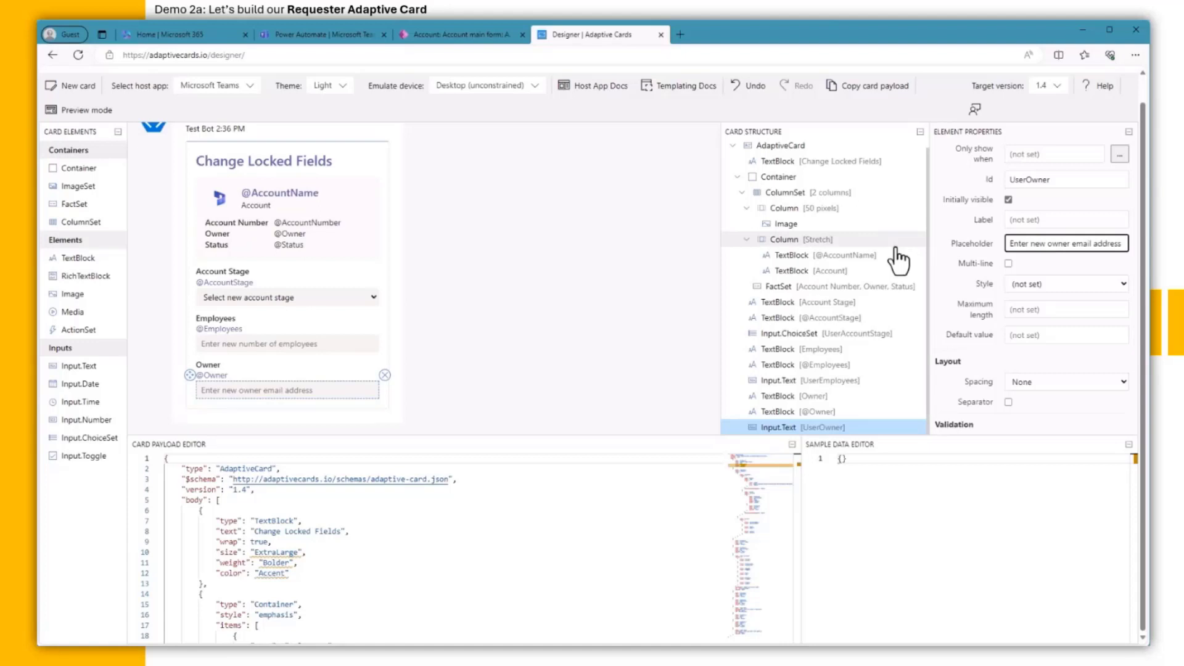
Step: Add a 'Comments' text block with Bolder weight below the owner input
left_click_drag(62, 257, 236, 397)
left_click_drag(1069, 221, 958, 231)
type("Comments")
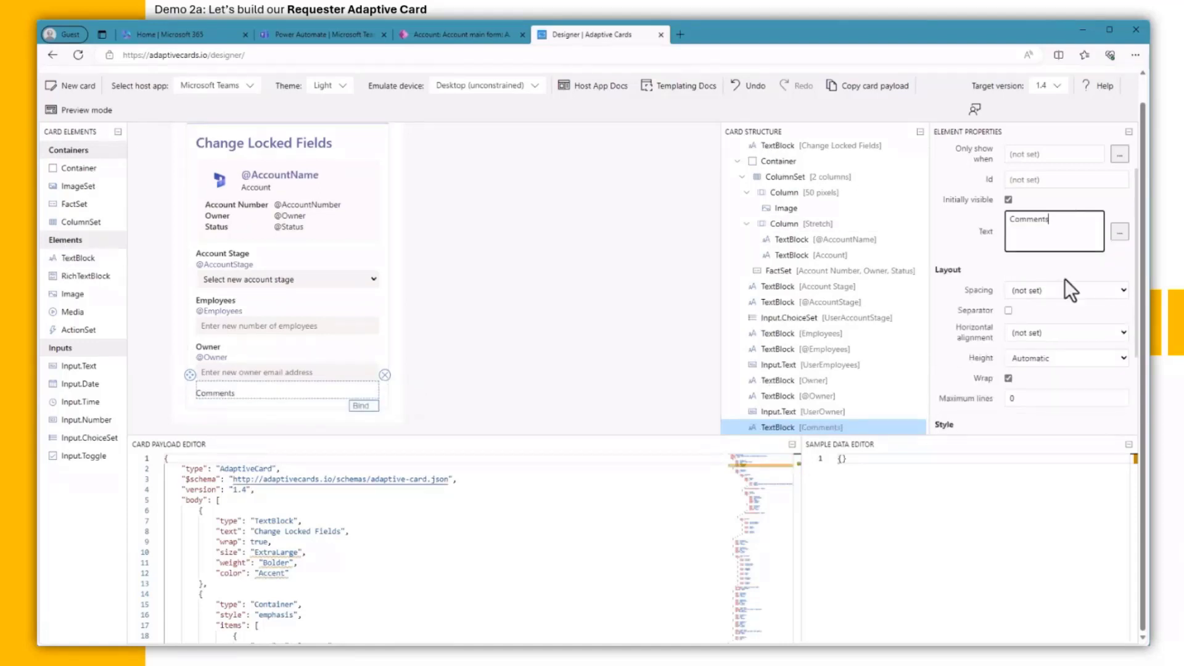
scroll(1064, 278, "down", 2)
left_click(1052, 350)
left_click(1051, 347)
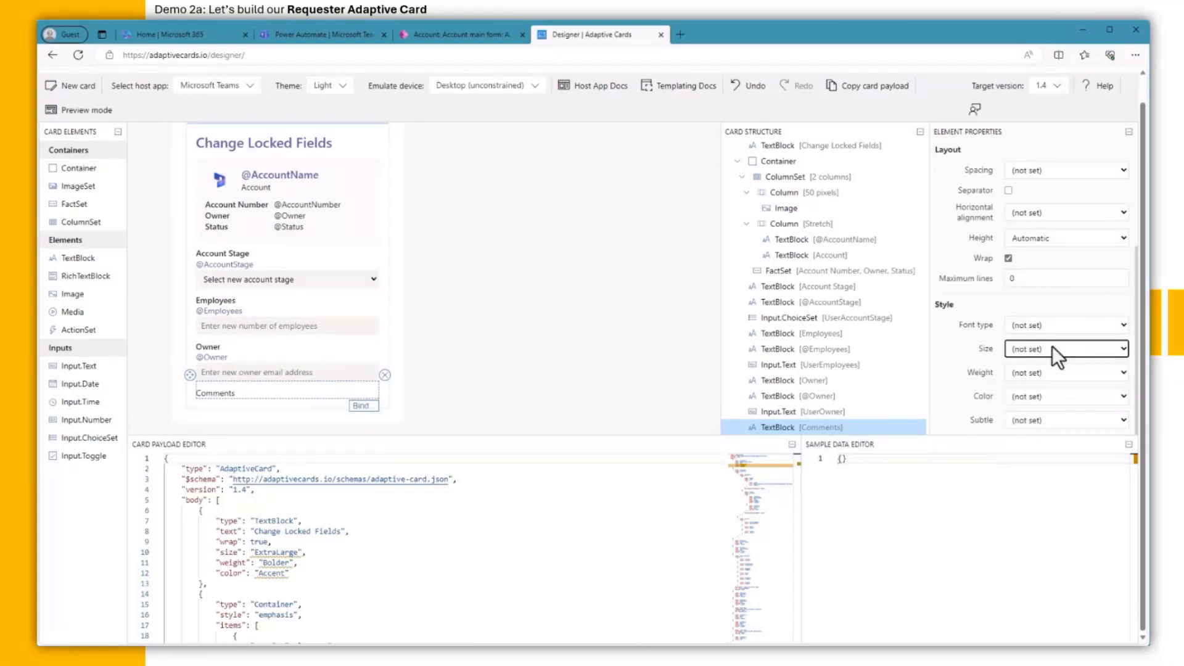
left_click(1052, 373)
left_click(1041, 426)
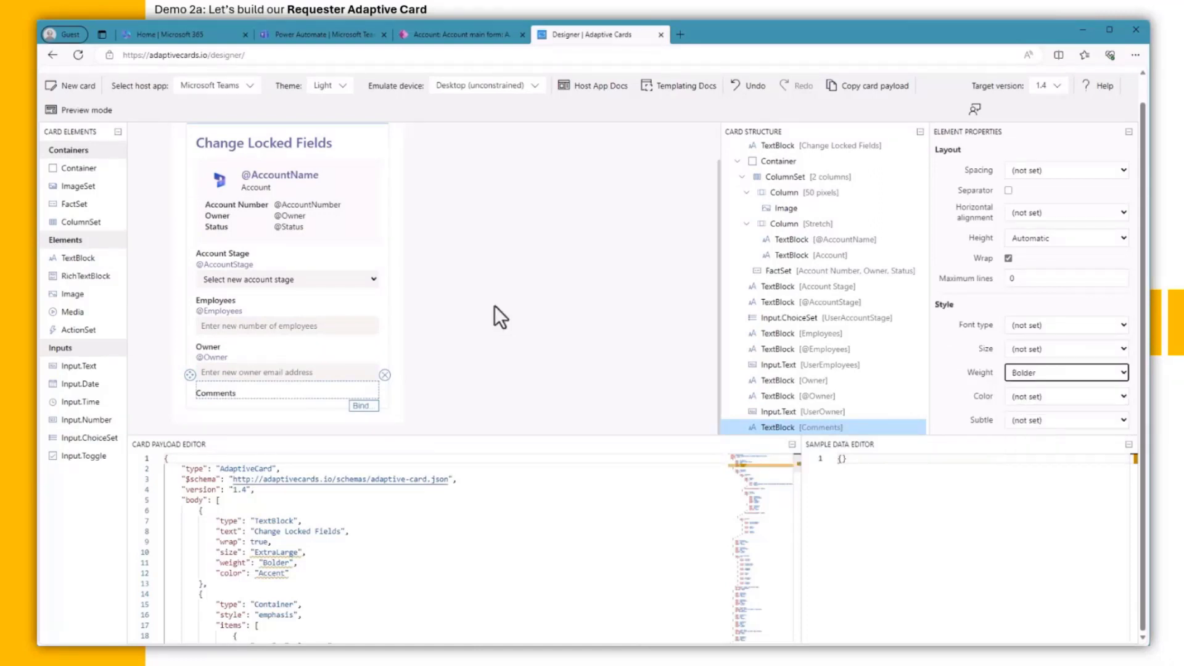
Step: Add a multi-line UserComments input with the pasted comments placeholder and Spacing None
left_click_drag(75, 369, 238, 408)
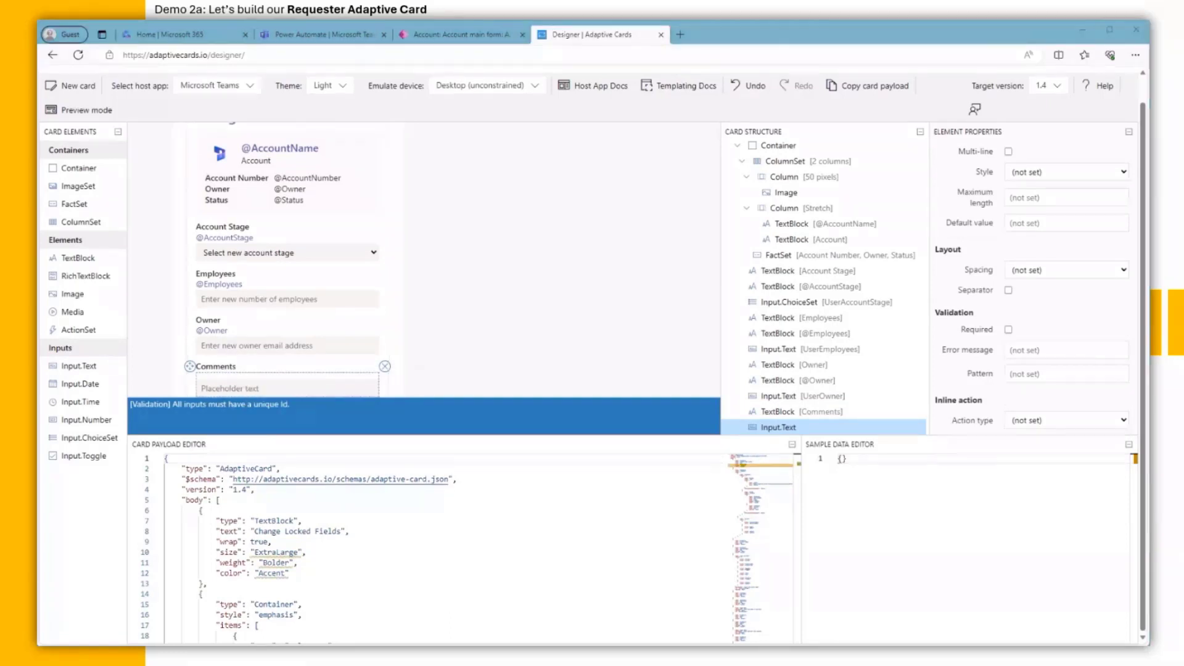
scroll(1048, 208, "up", 3)
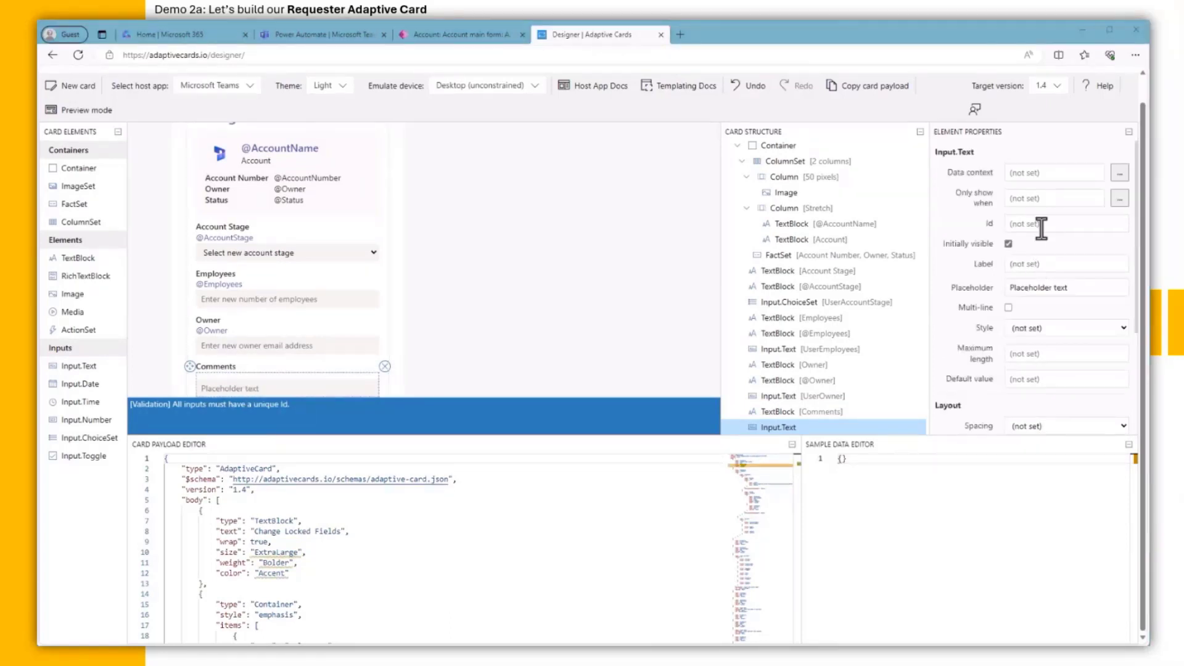
left_click(1041, 223)
type("UserComments")
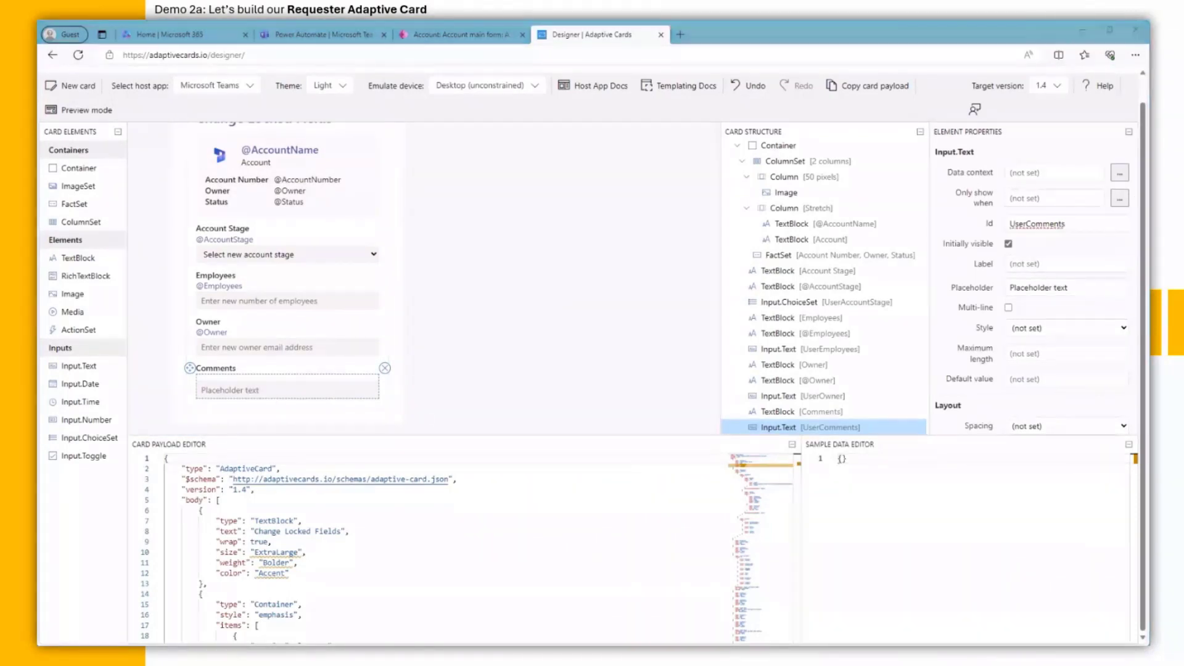
left_click_drag(1077, 289, 966, 286)
type("Enter comments to that will help the approver understand the request")
left_click(1008, 308)
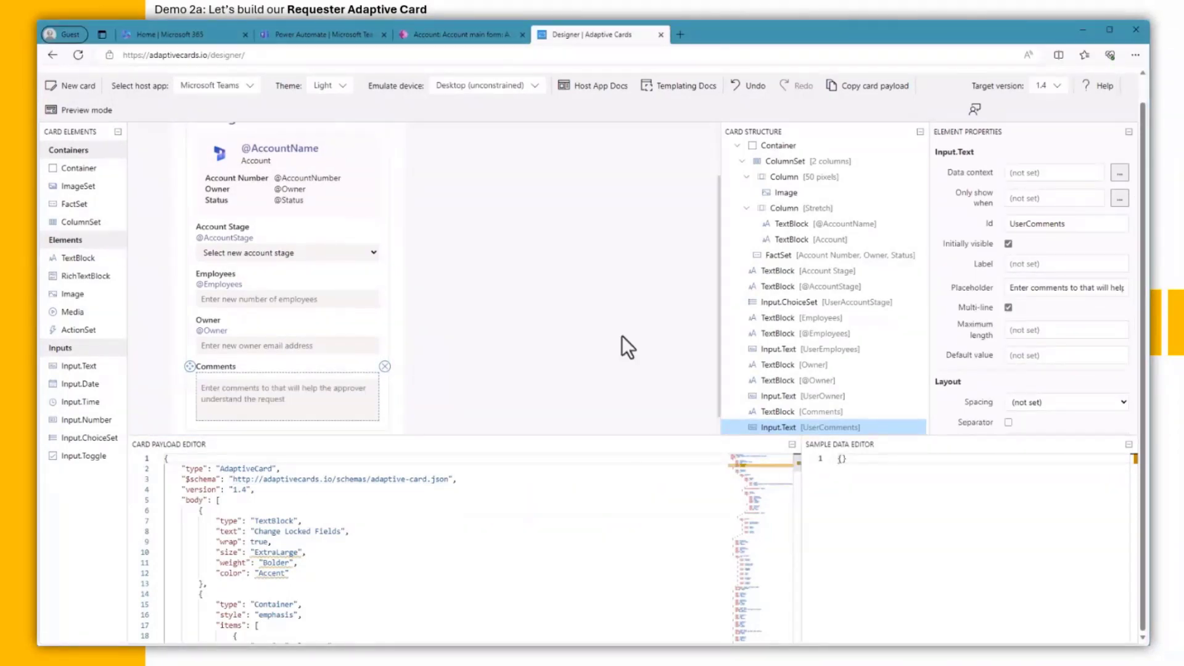
scroll(1049, 370, "down", 1)
left_click(1049, 360)
left_click(1048, 373)
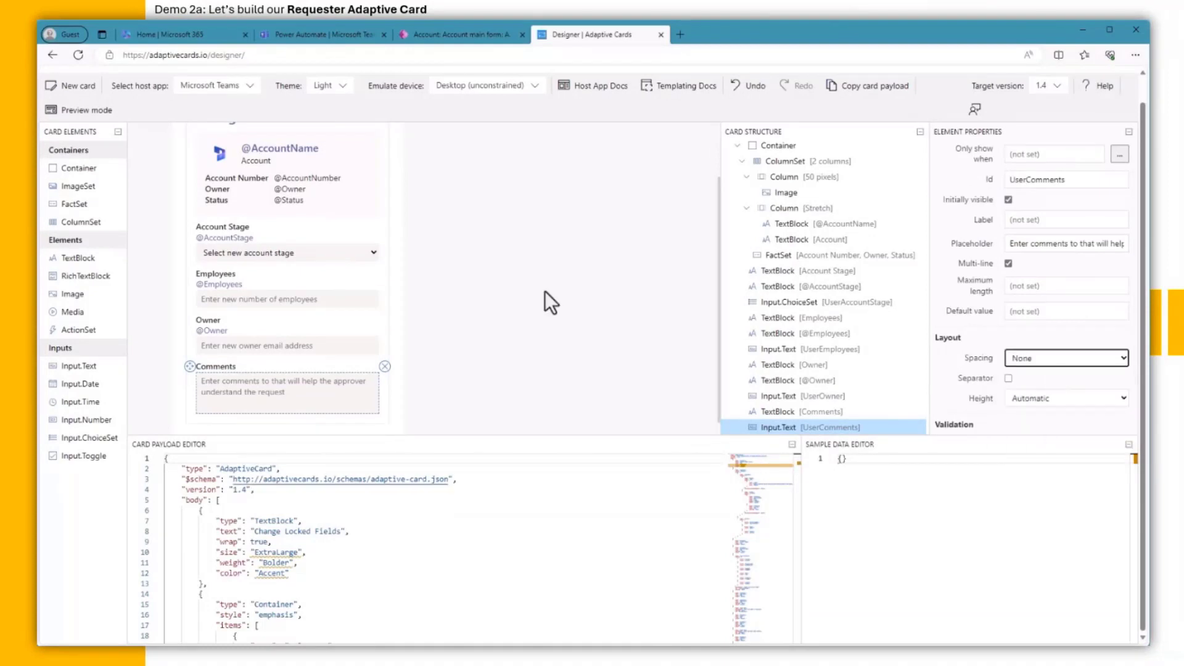
scroll(530, 289, "down", 1)
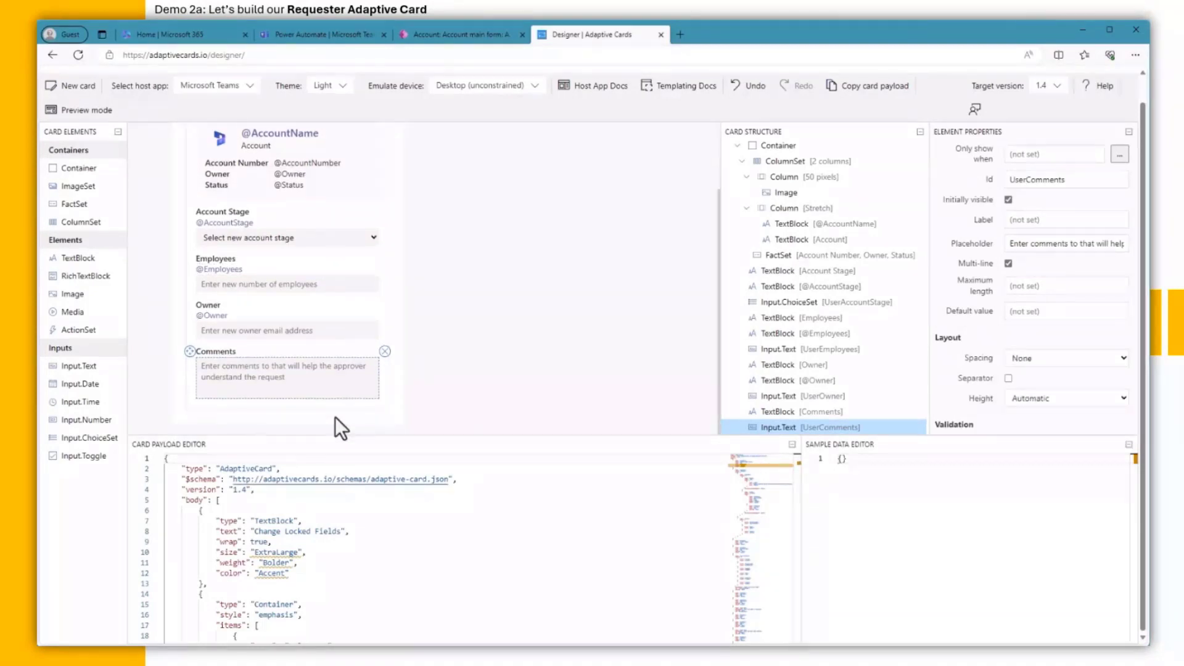
scroll(370, 296, "up", 2)
left_click(387, 217)
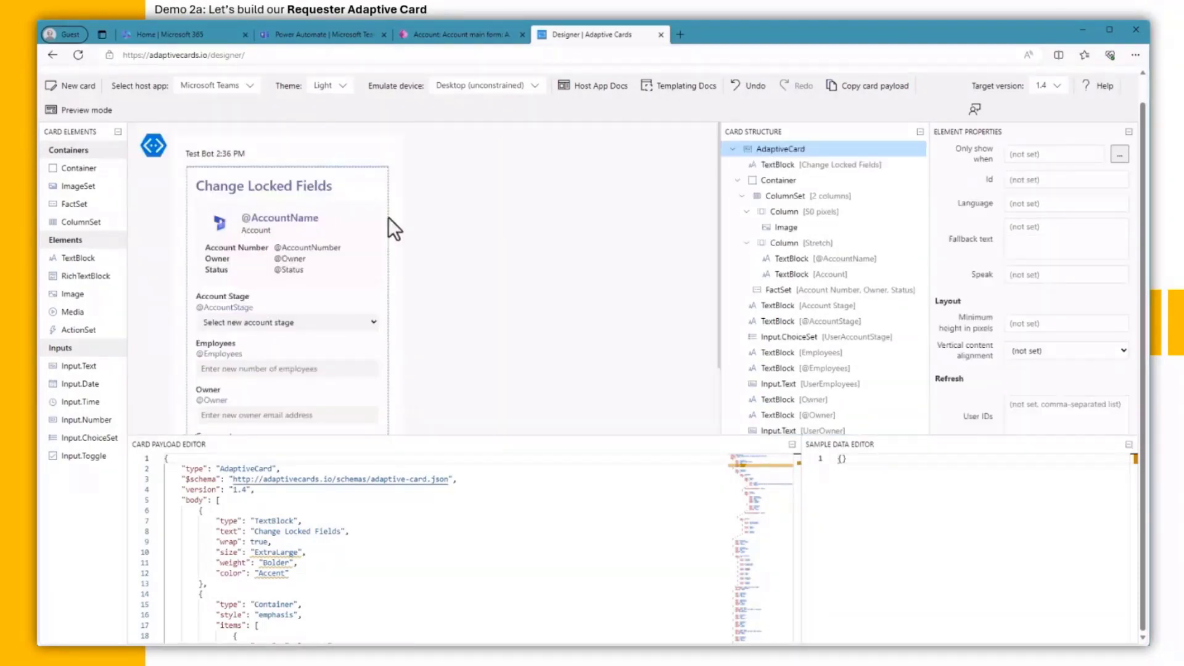
scroll(387, 225, "down", 2)
left_click(363, 414)
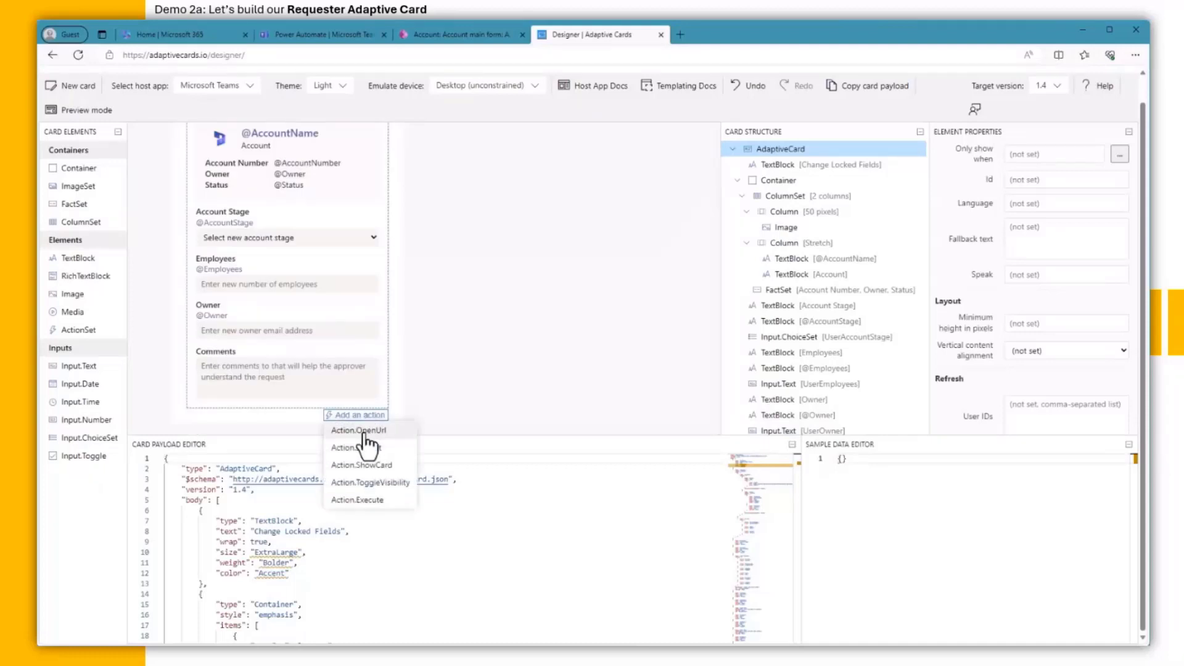
left_click(364, 430)
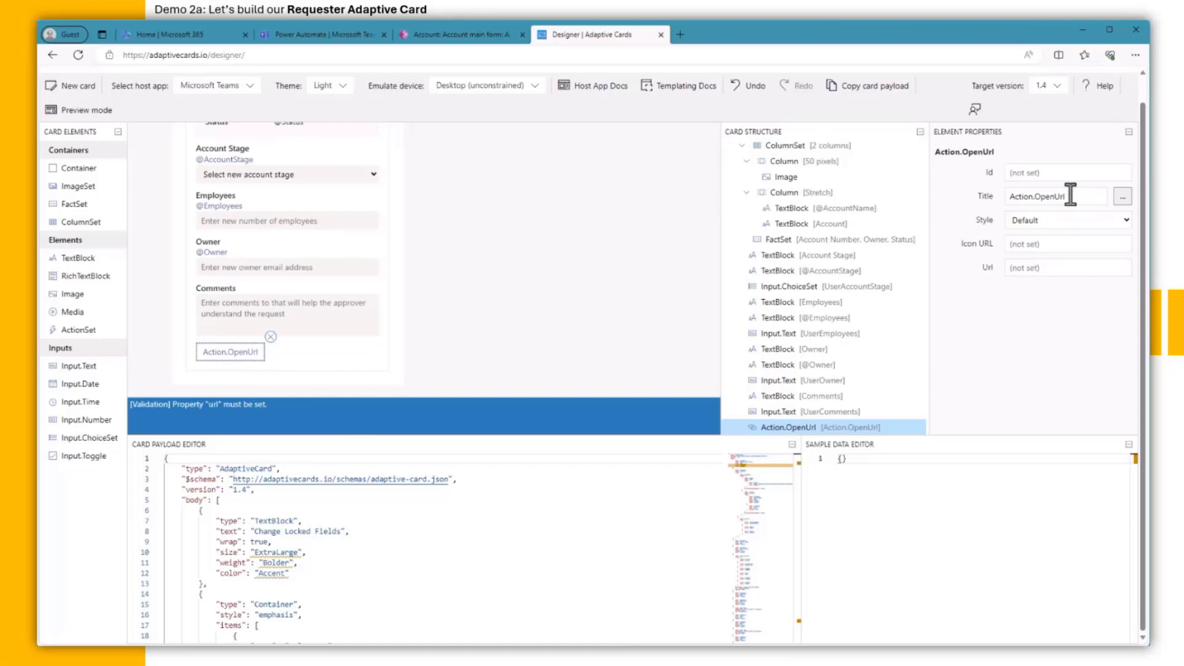
left_click_drag(1070, 193, 982, 191)
type("View record")
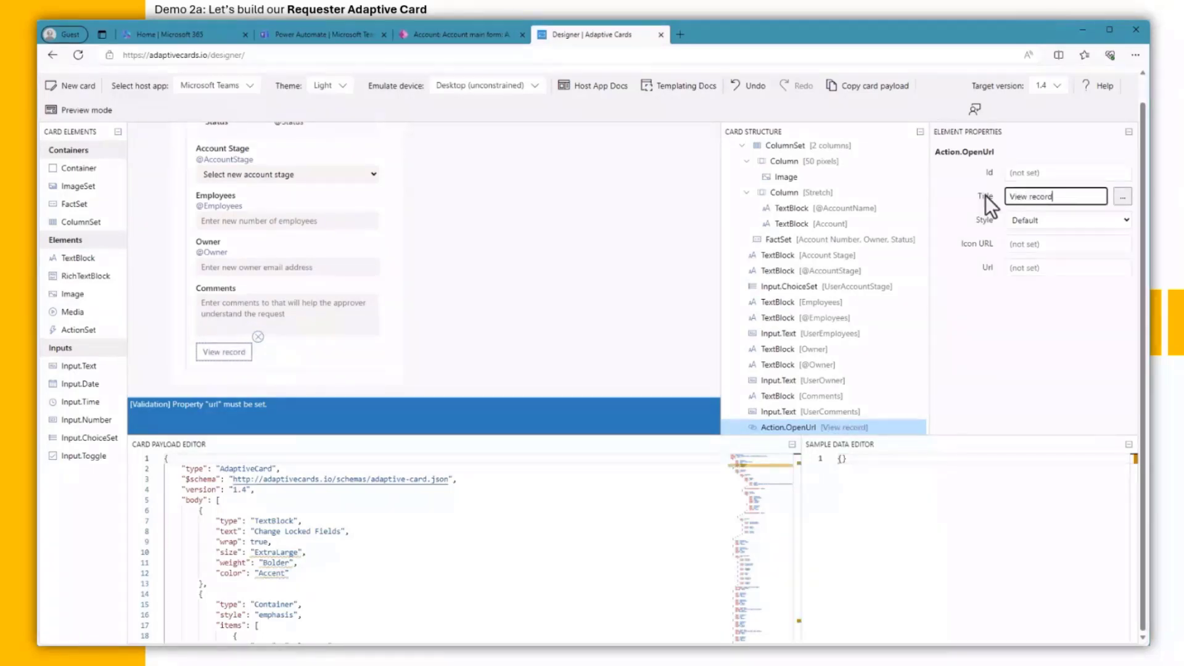
left_click(1039, 269)
type("@URL")
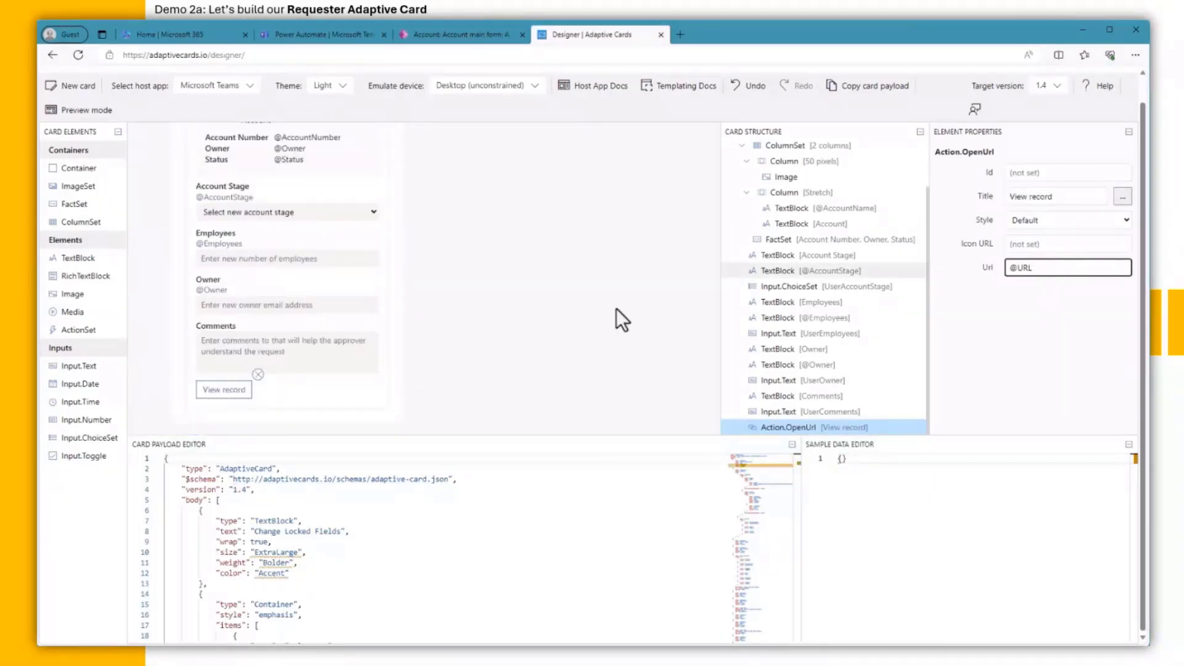
Step: Add an Action.Submit titled 'Request Change' with data {"UserAction":"Updated"}
left_click(383, 401)
left_click(373, 415)
left_click(355, 439)
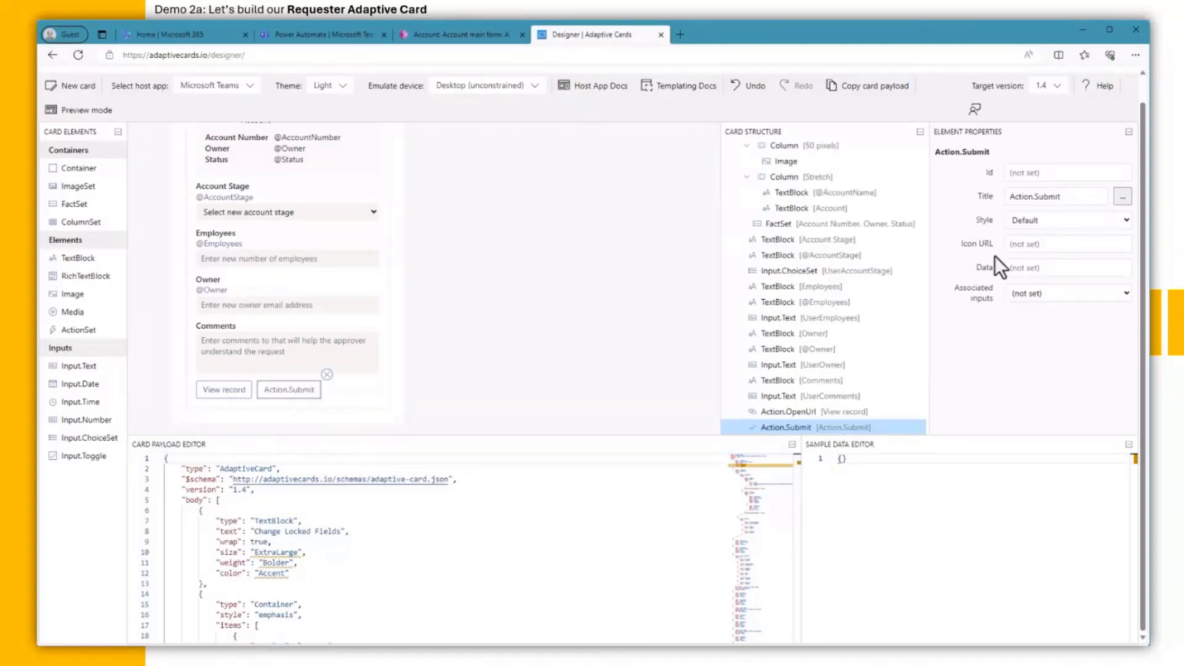
double_click(1067, 196)
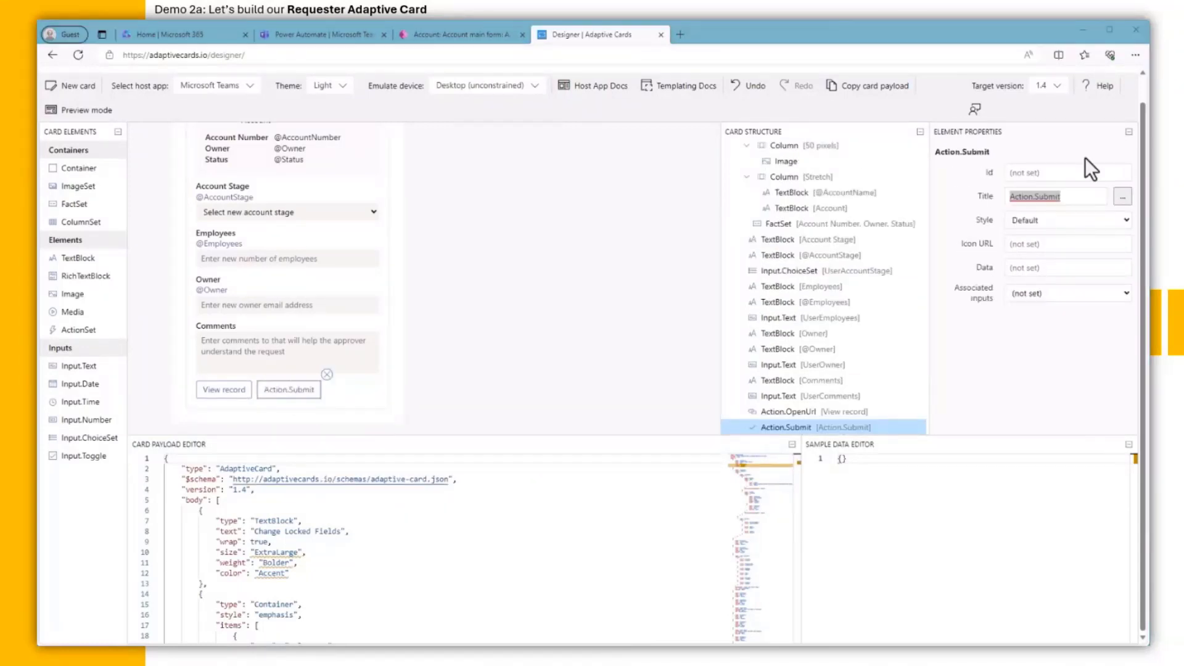
left_click(1083, 195)
type("Re")
double_click(1081, 195)
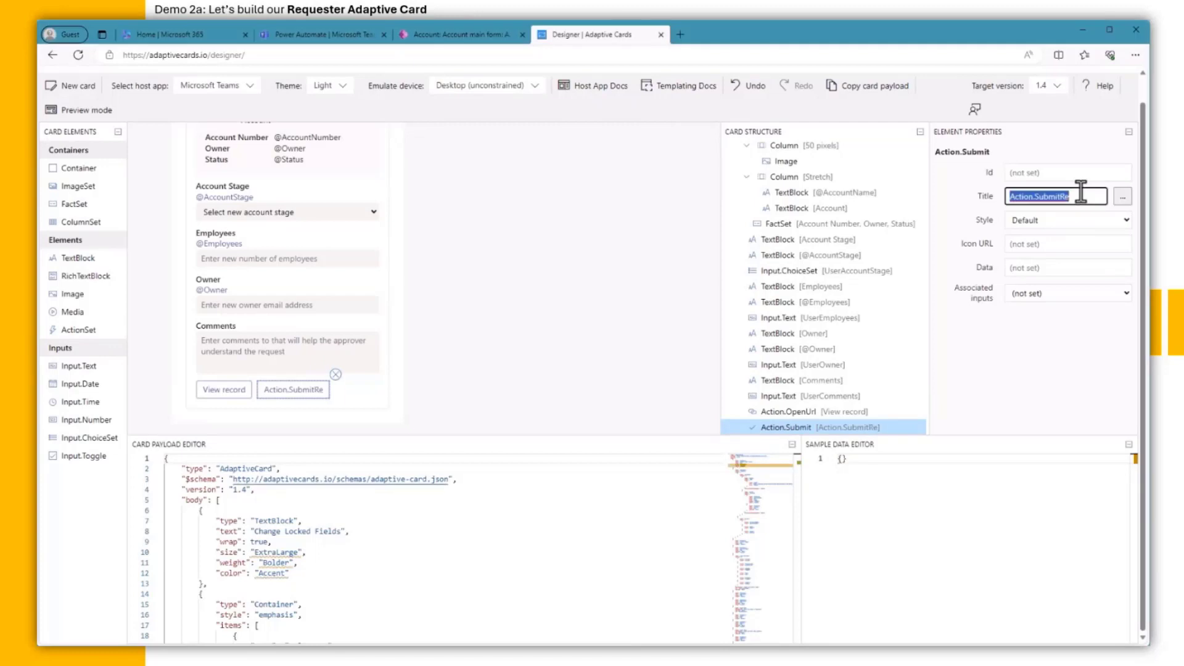
type("Request Change")
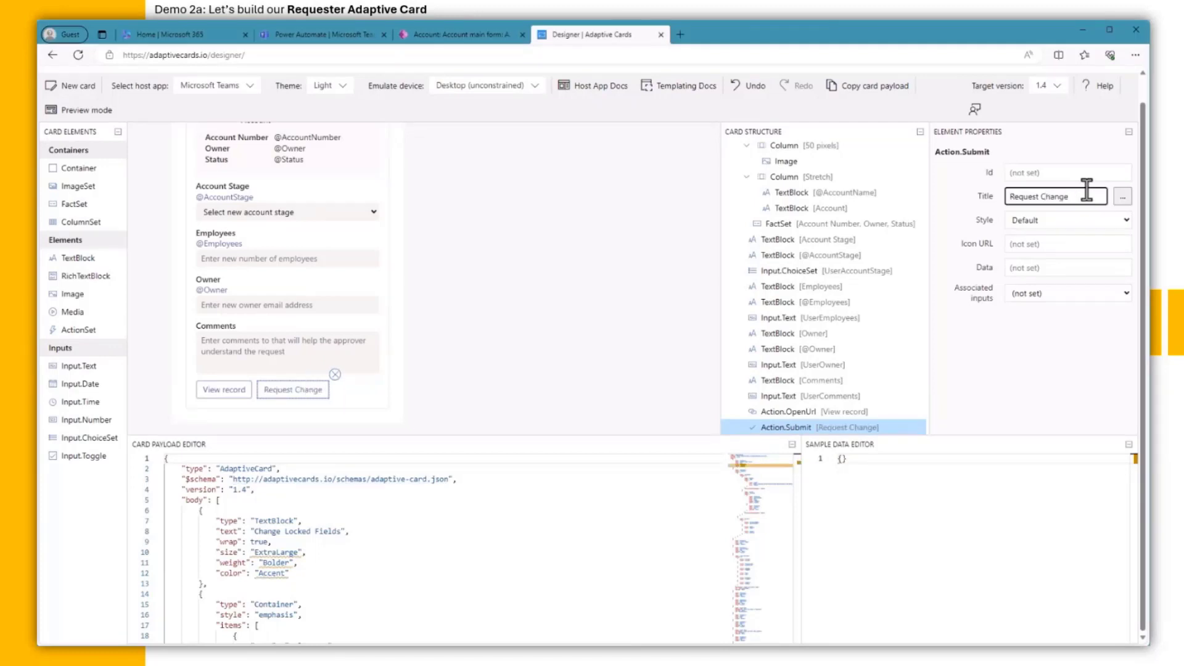
left_click(1055, 272)
type("{")
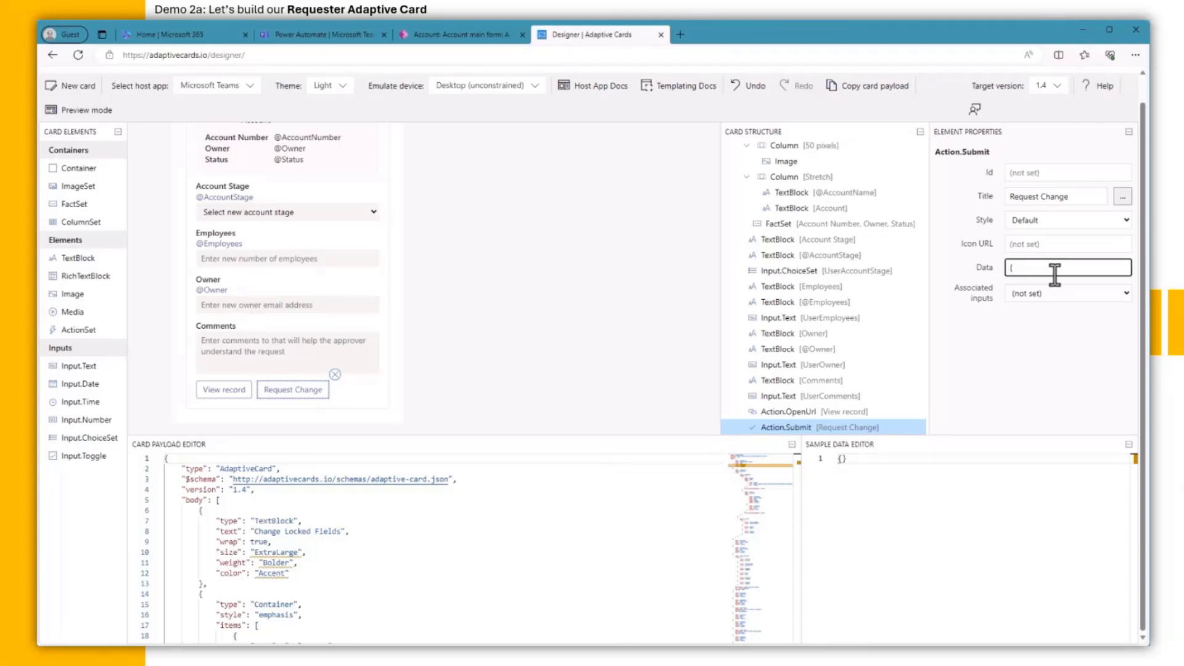
type("\"UserAction\":\"Updated\"")
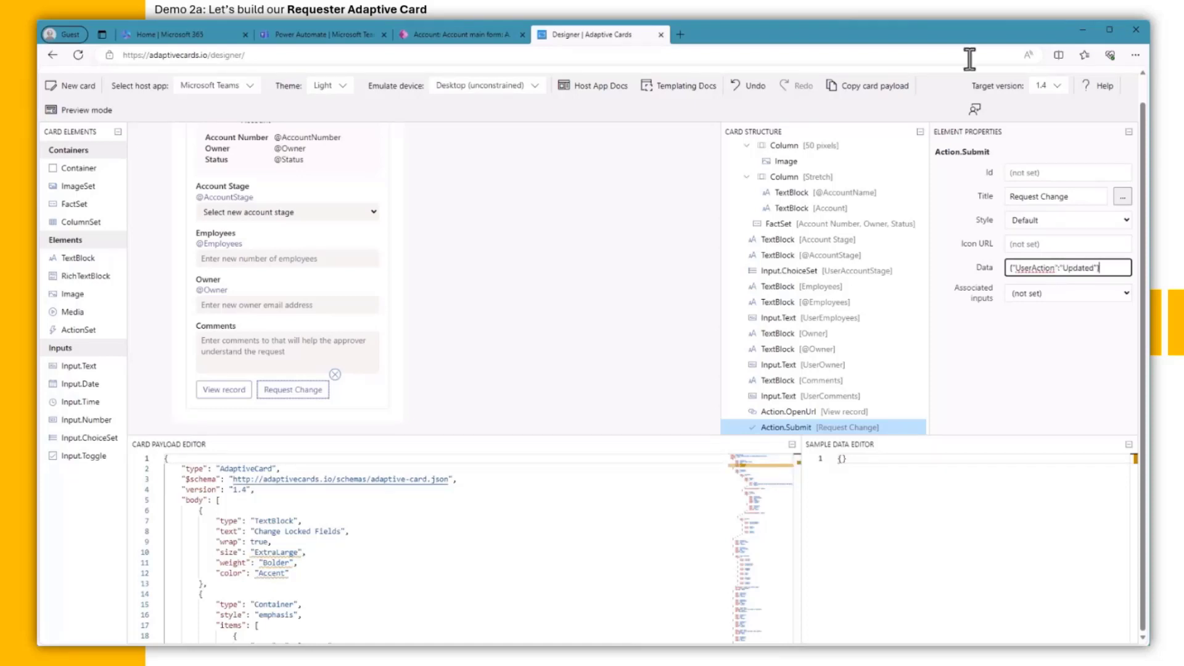
scroll(457, 271, "up", 3)
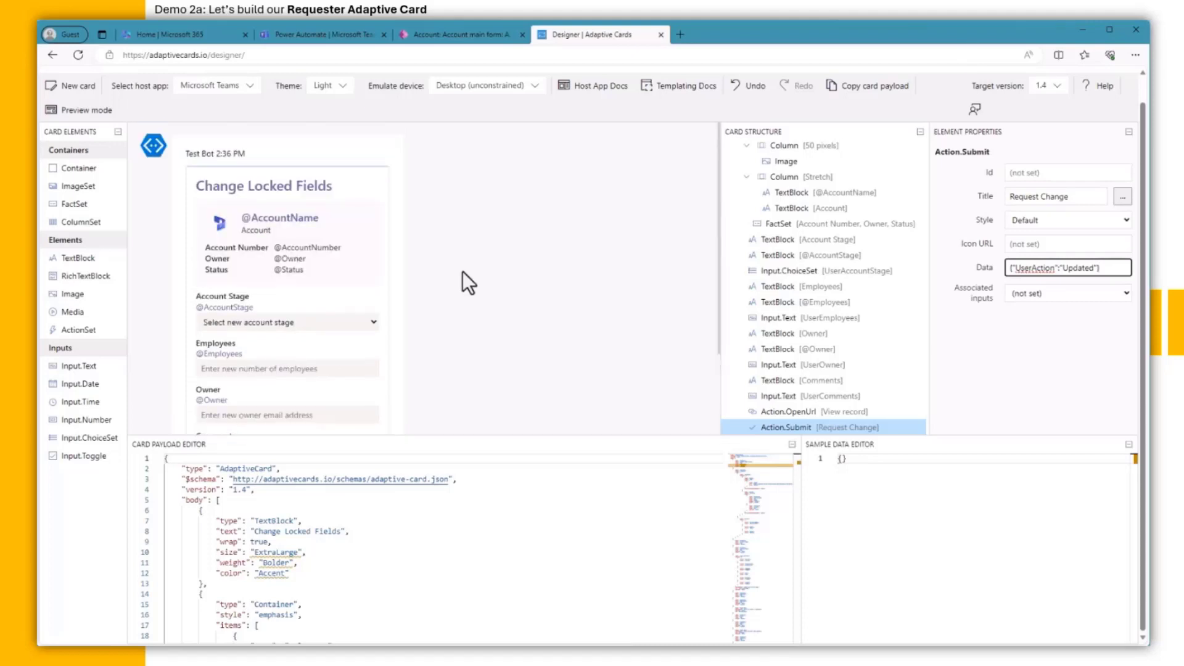
scroll(462, 274, "down", 1)
Step: In preview, fill in stage Current, 5555 employees, an owner email address and 'These are my comments'
left_click(87, 110)
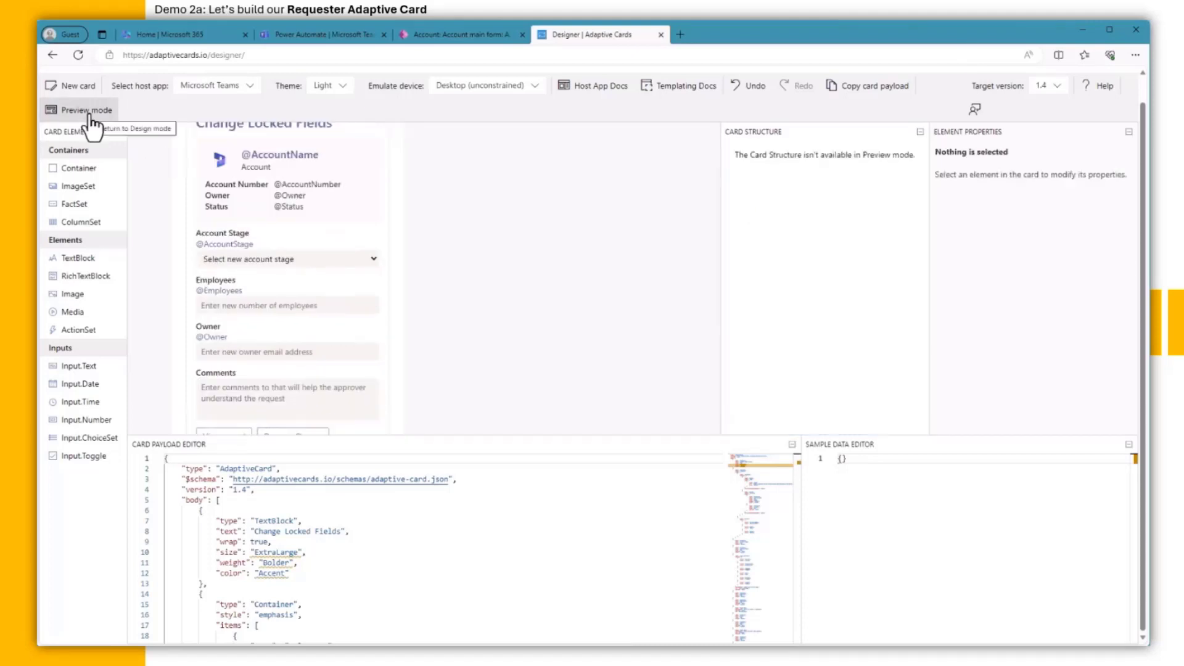
scroll(401, 327, "up", 1)
left_click(373, 322)
left_click(342, 341)
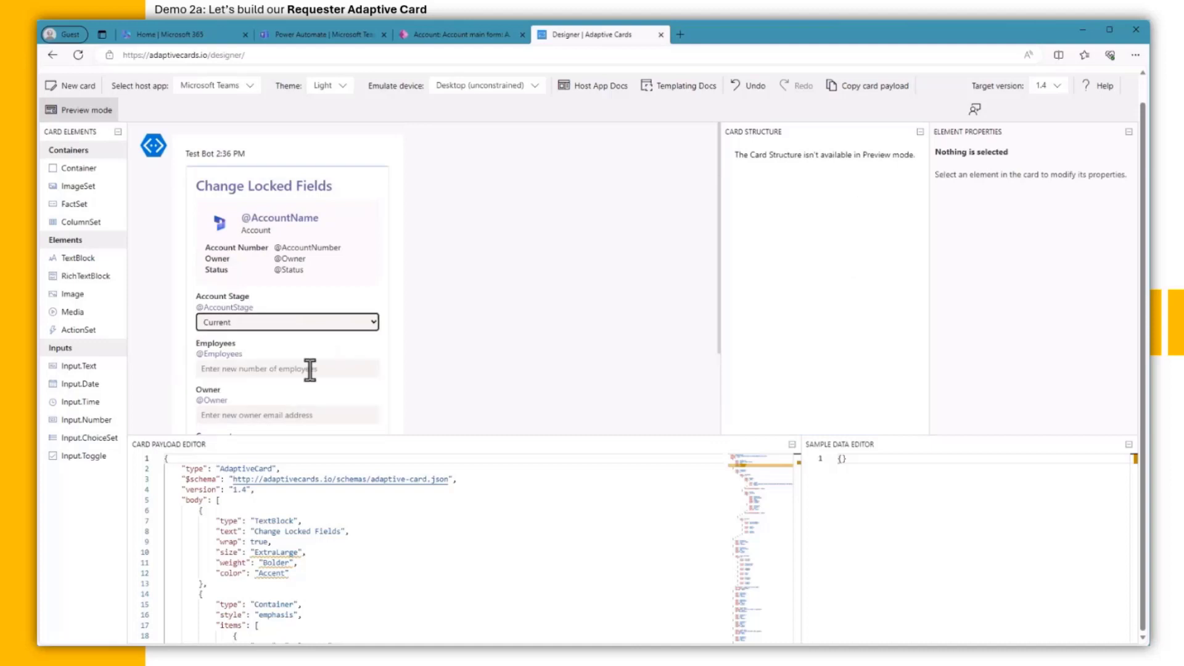
left_click(309, 368)
type("5555")
scroll(309, 369, "down", 2)
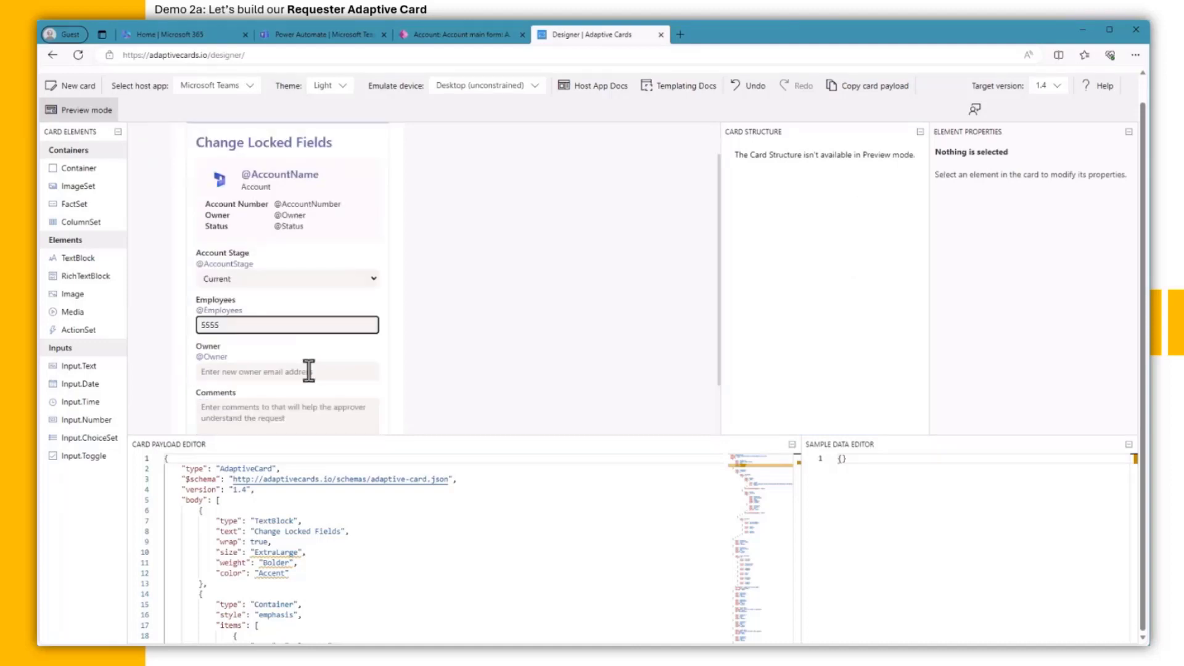
left_click(310, 321)
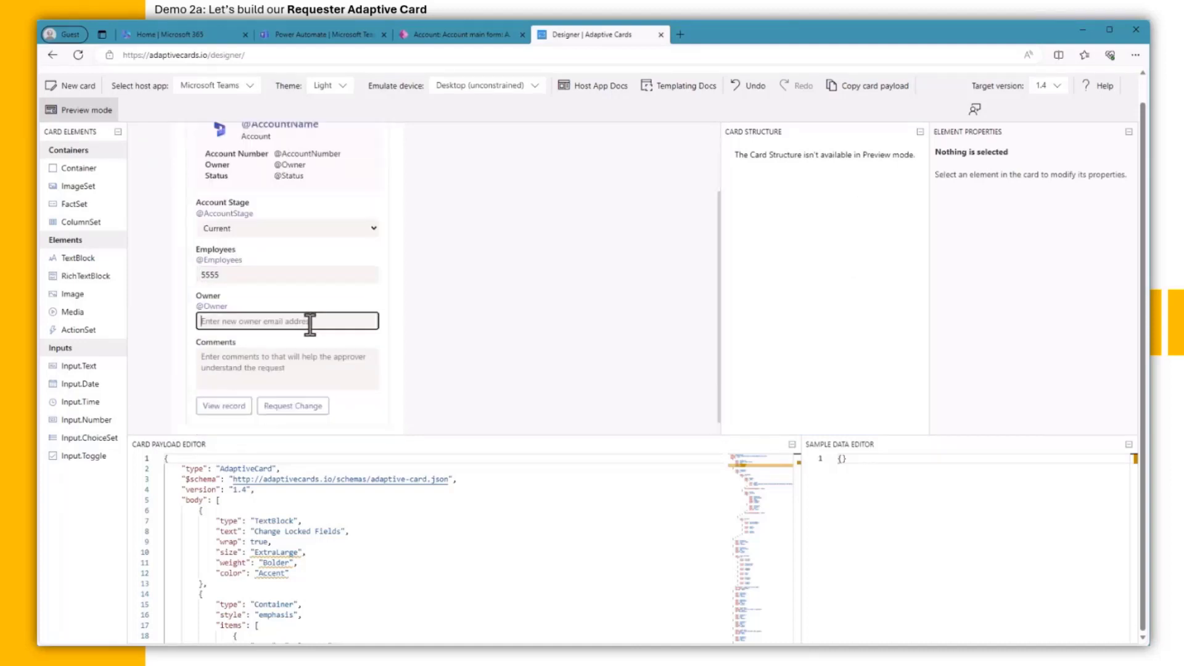
type("me.com")
left_click(278, 364)
type("These are my comments")
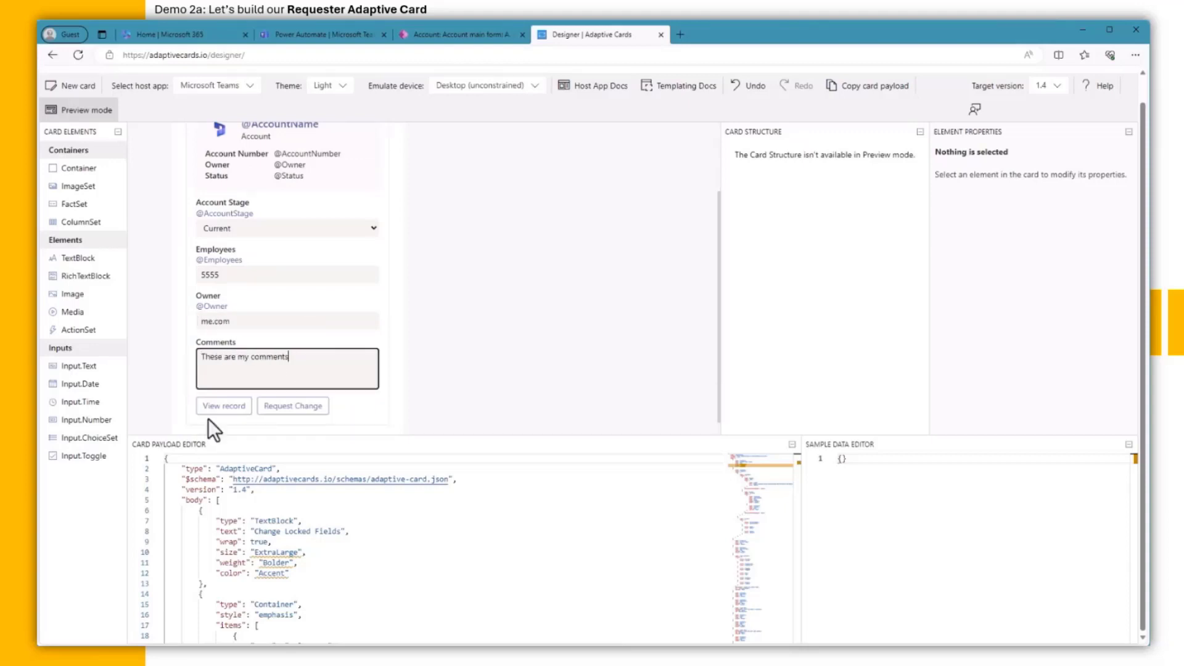
Step: Test the View record and Request Change buttons, dismissing each alert
left_click(224, 407)
left_click(694, 128)
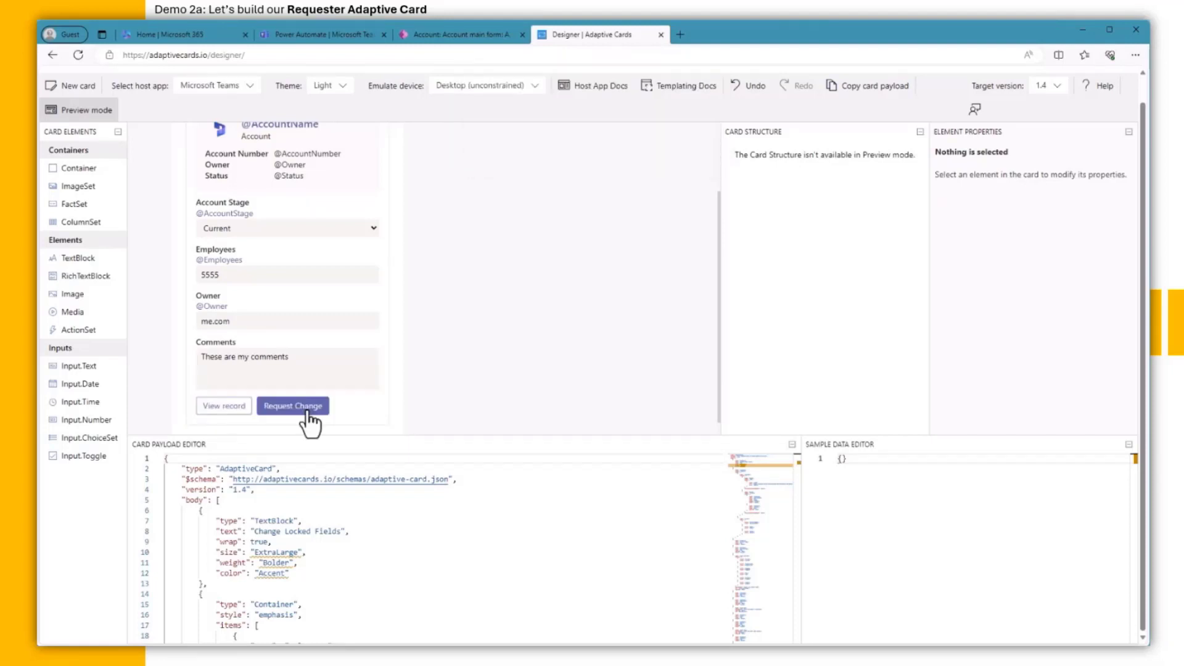
left_click(309, 409)
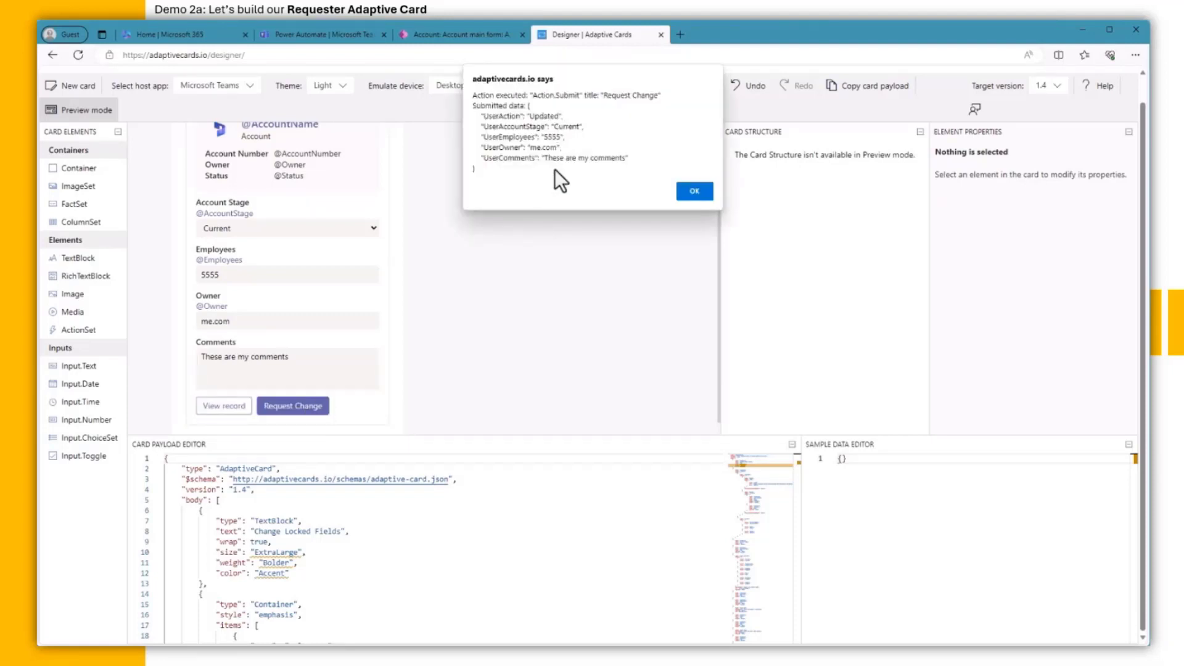
left_click(694, 191)
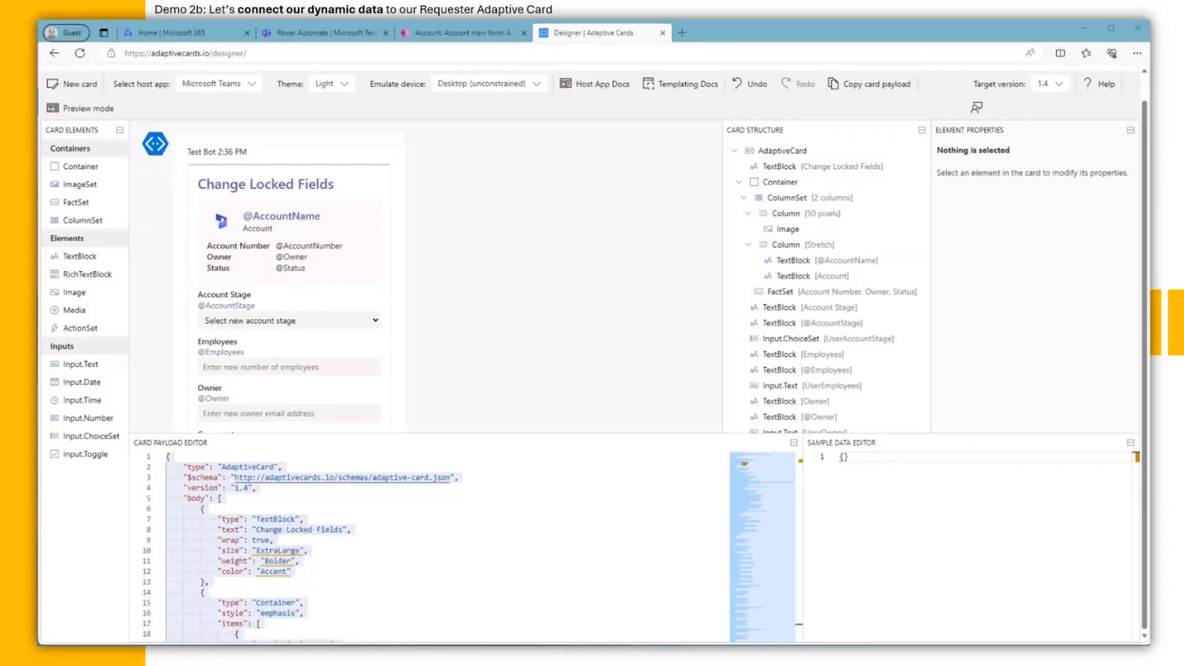
Step: Switch to the Power Automate flow and expand the Scope - Try steps
left_click(875, 91)
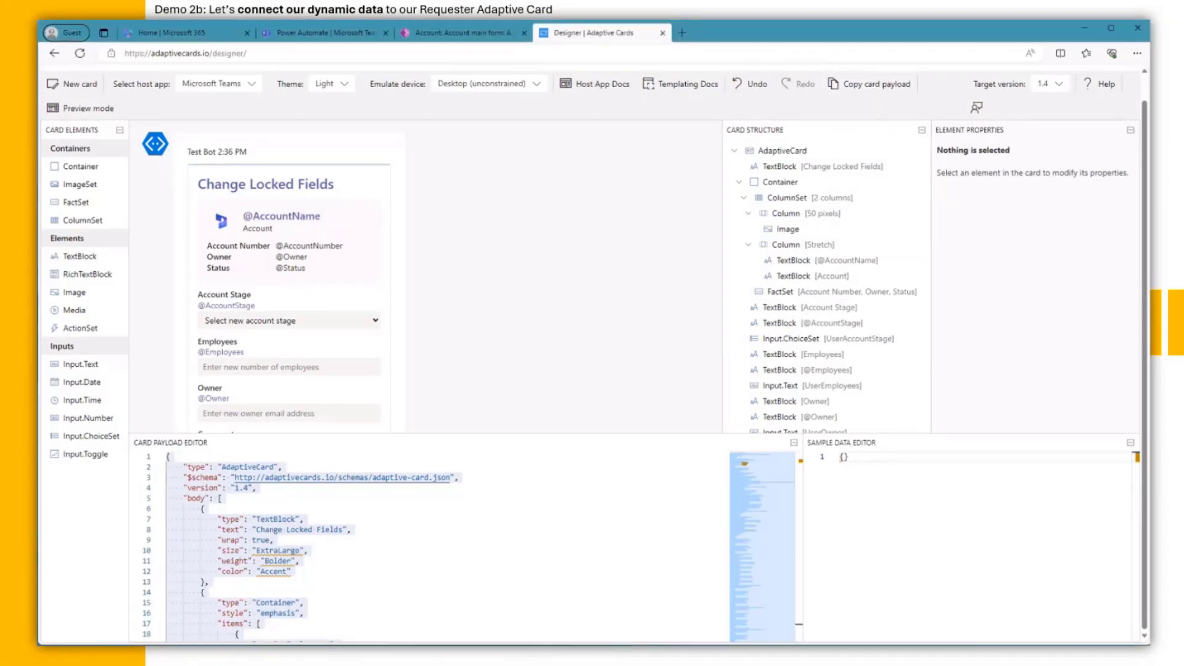
key("alt+Tab")
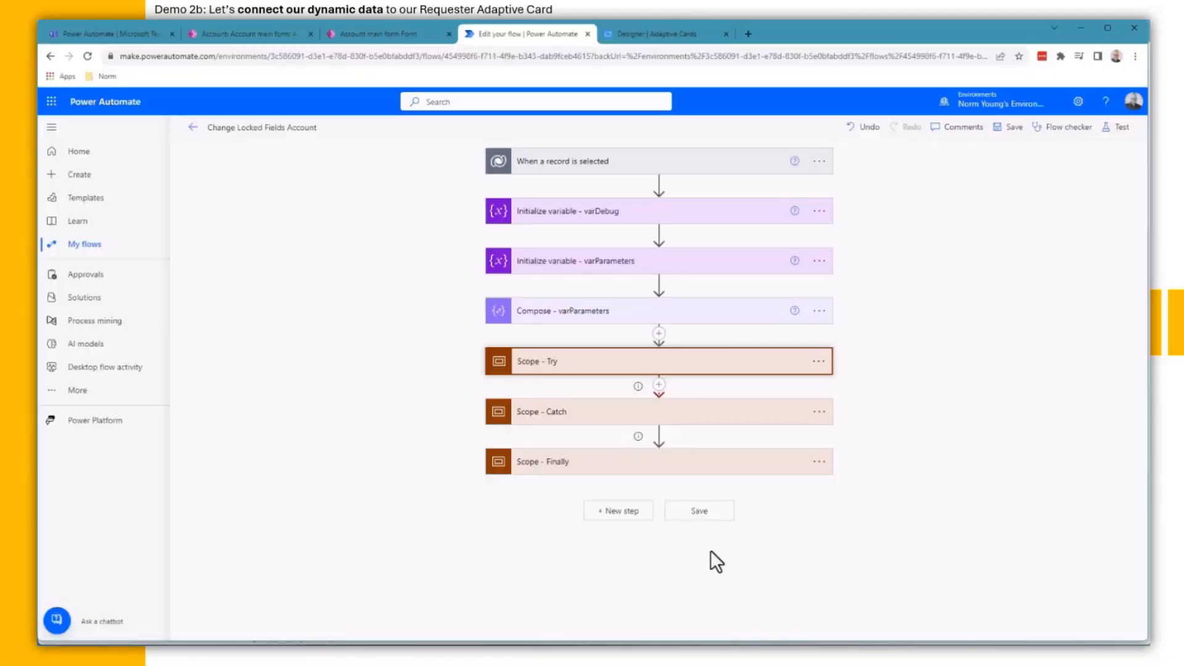
left_click(619, 362)
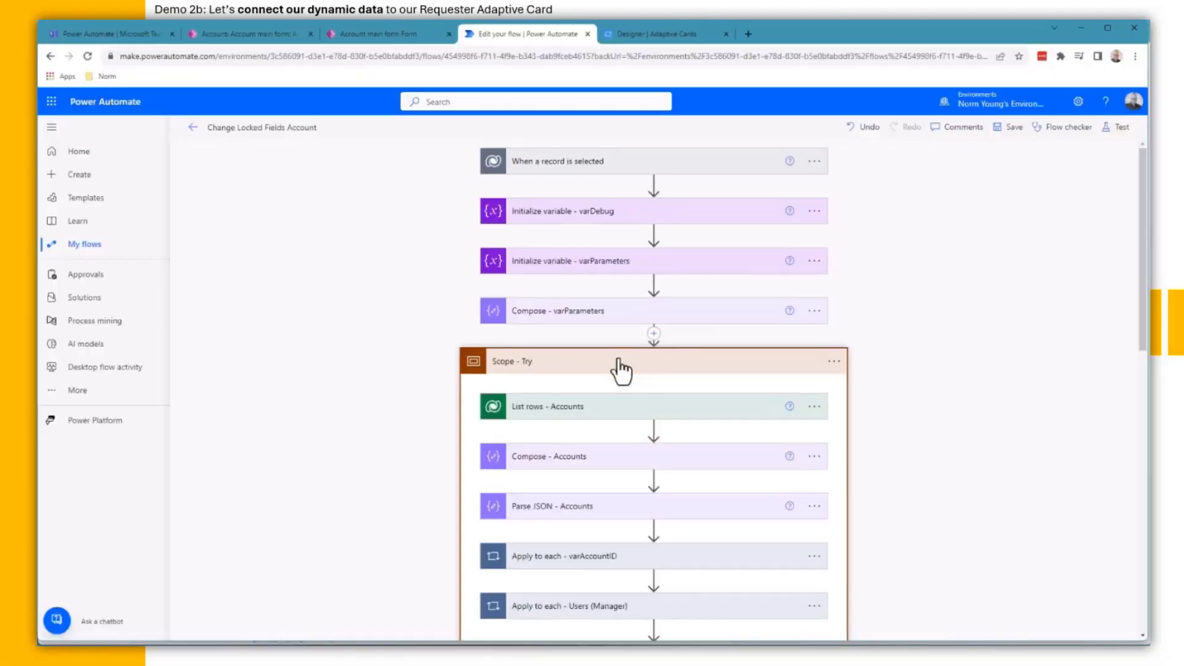
scroll(619, 369, "down", 4)
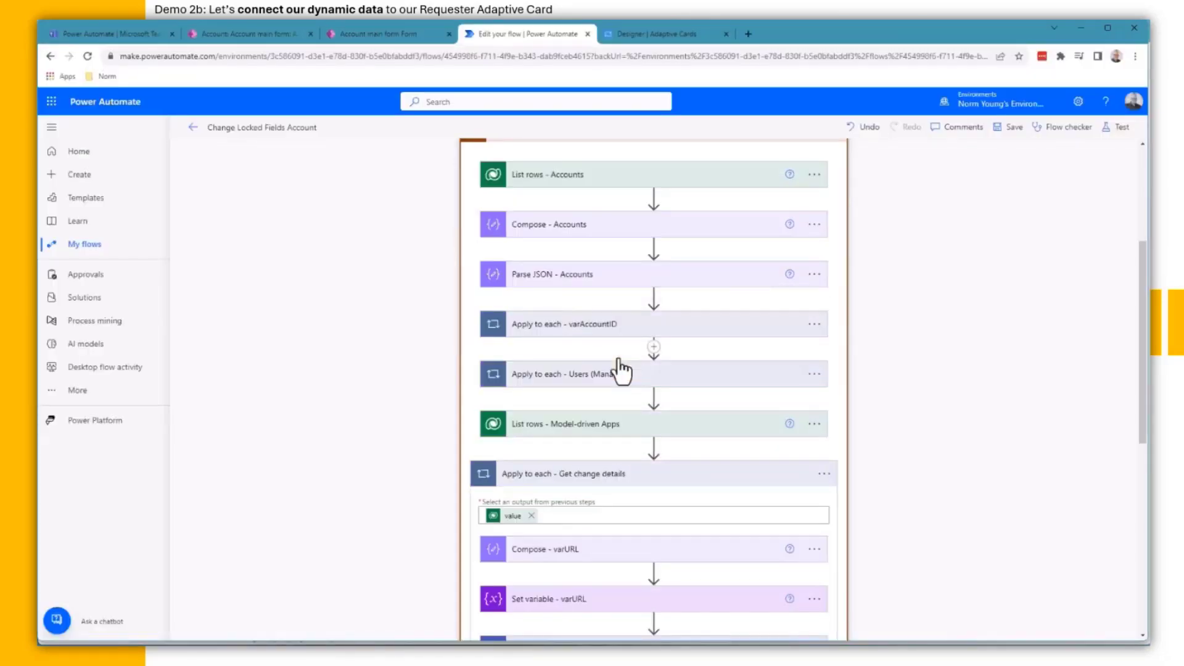
scroll(619, 361, "down", 3)
Step: Insert a 'Post adaptive card and wait for a response' action below the existing card step
left_click(654, 498)
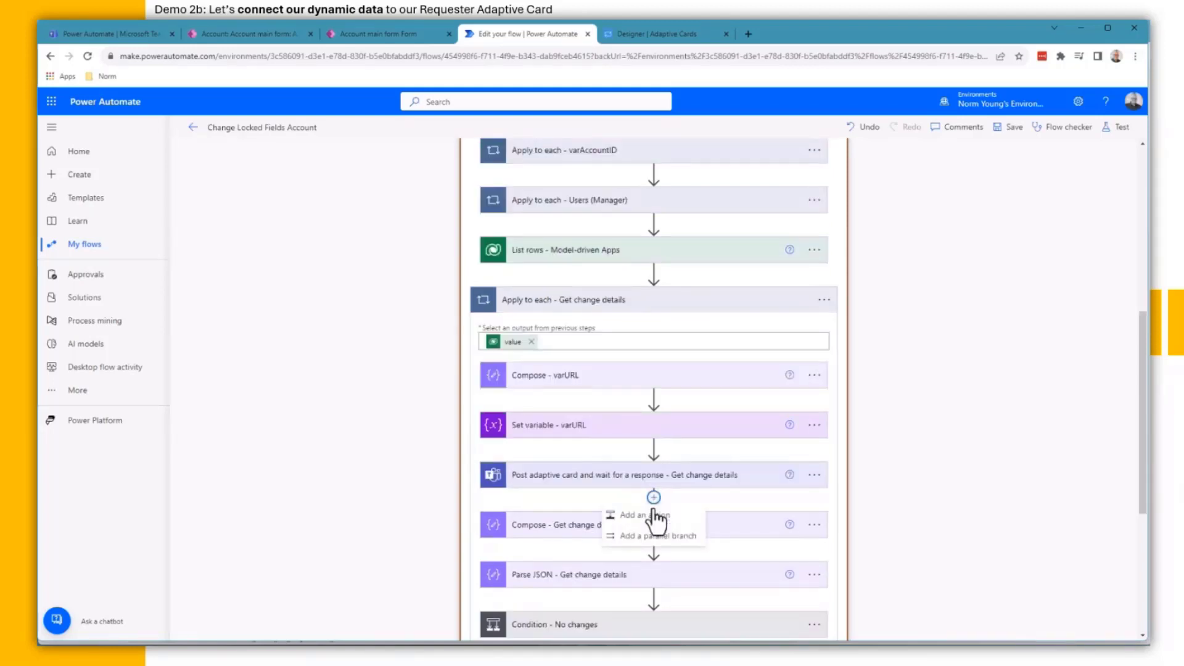
left_click(654, 516)
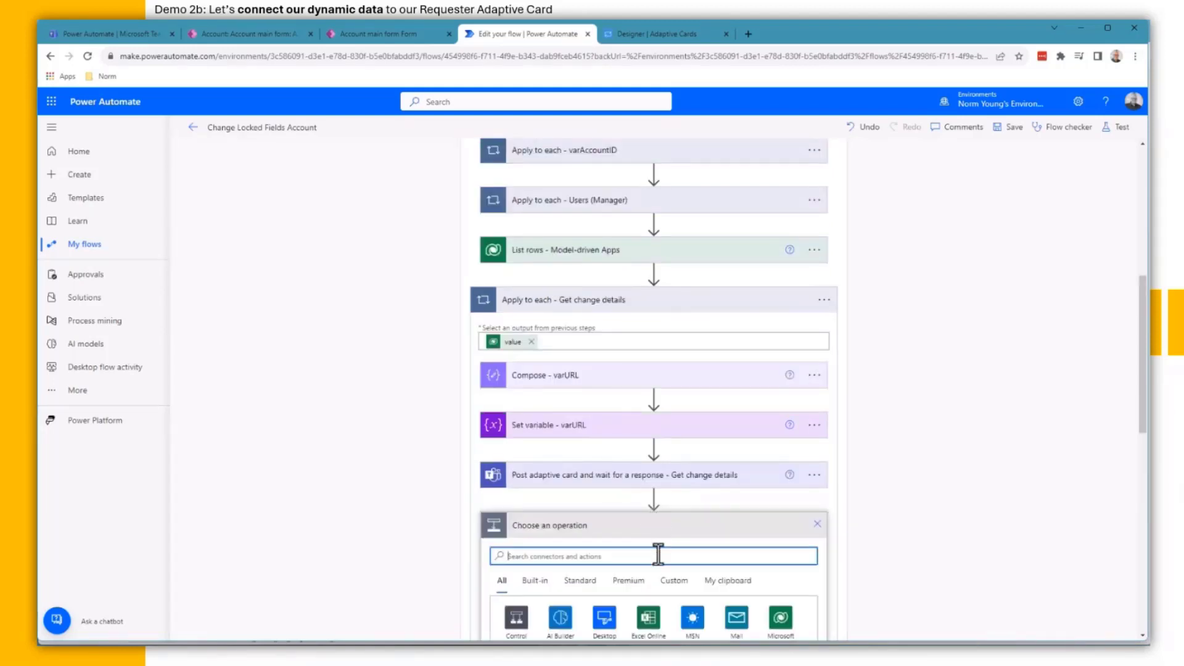
type("post adapti")
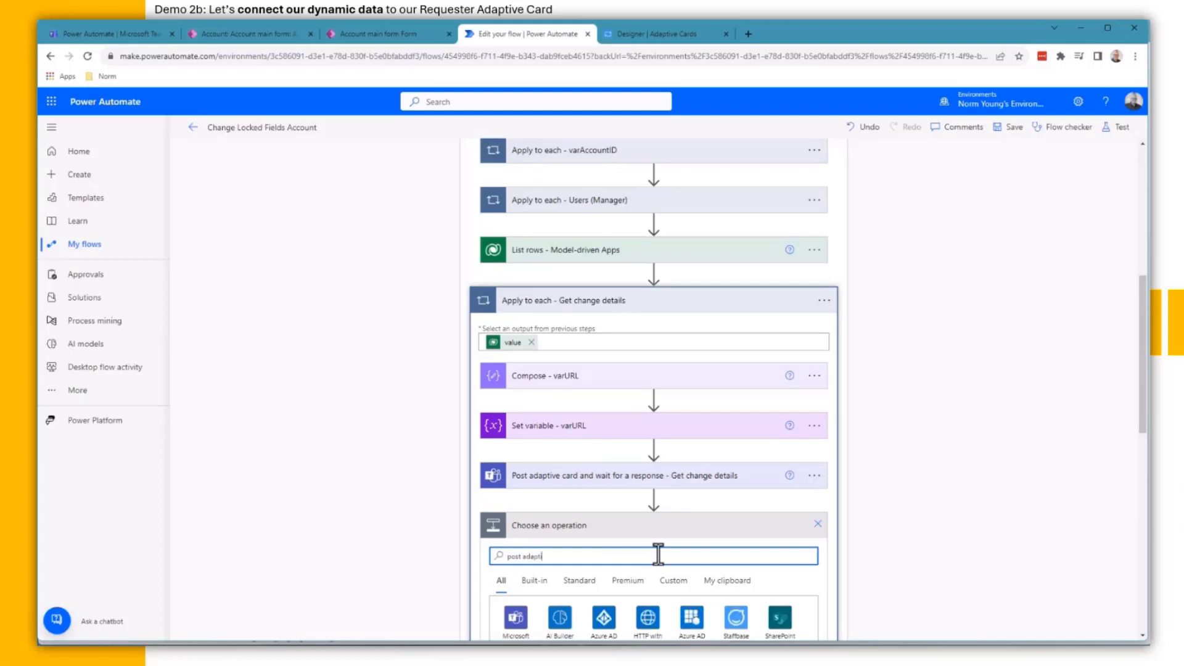
type("ve card")
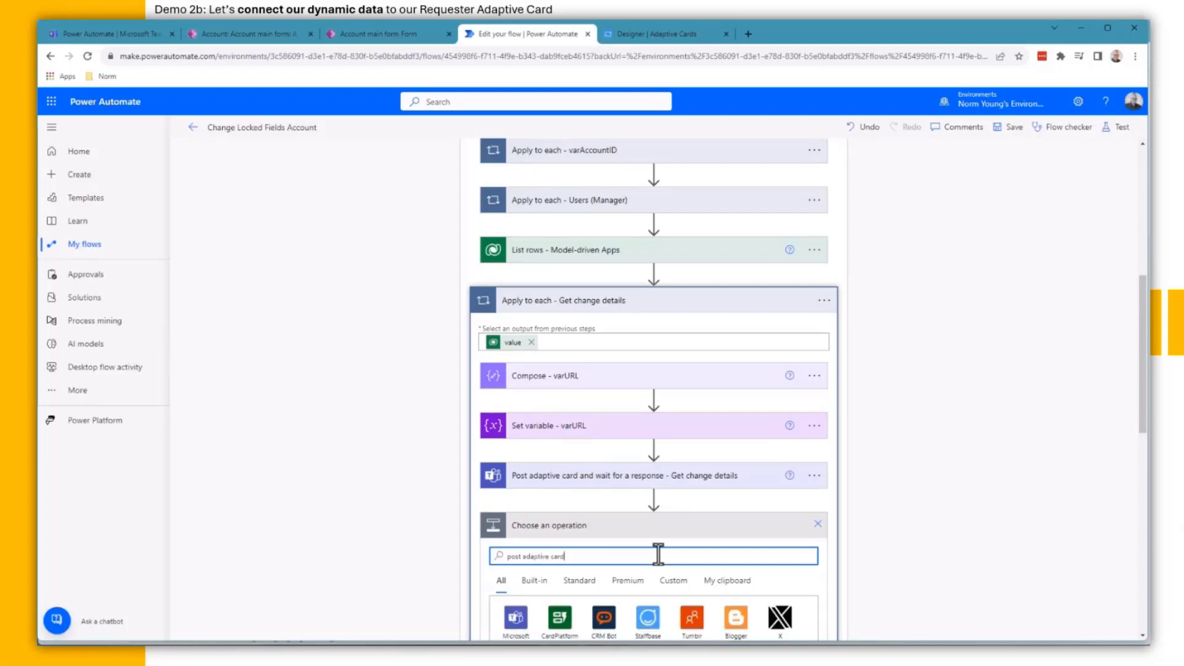
scroll(653, 555, "down", 4)
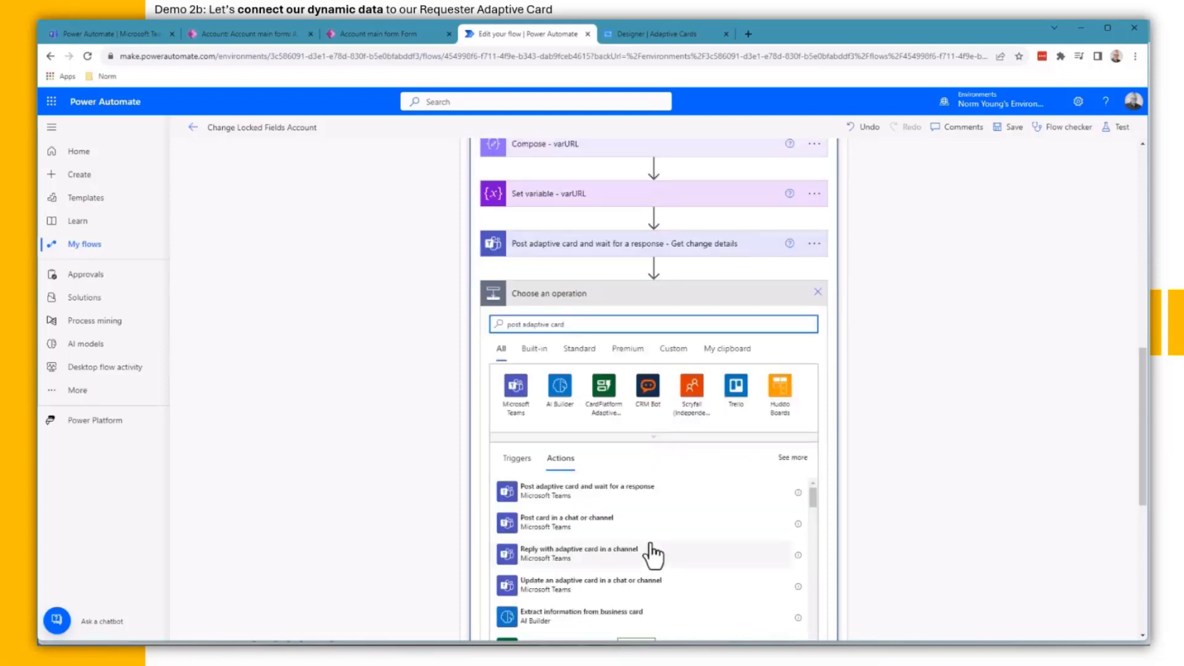
left_click(588, 491)
Step: Rename the newly added adaptive card action by appending '- Demo' to its name
left_click(819, 299)
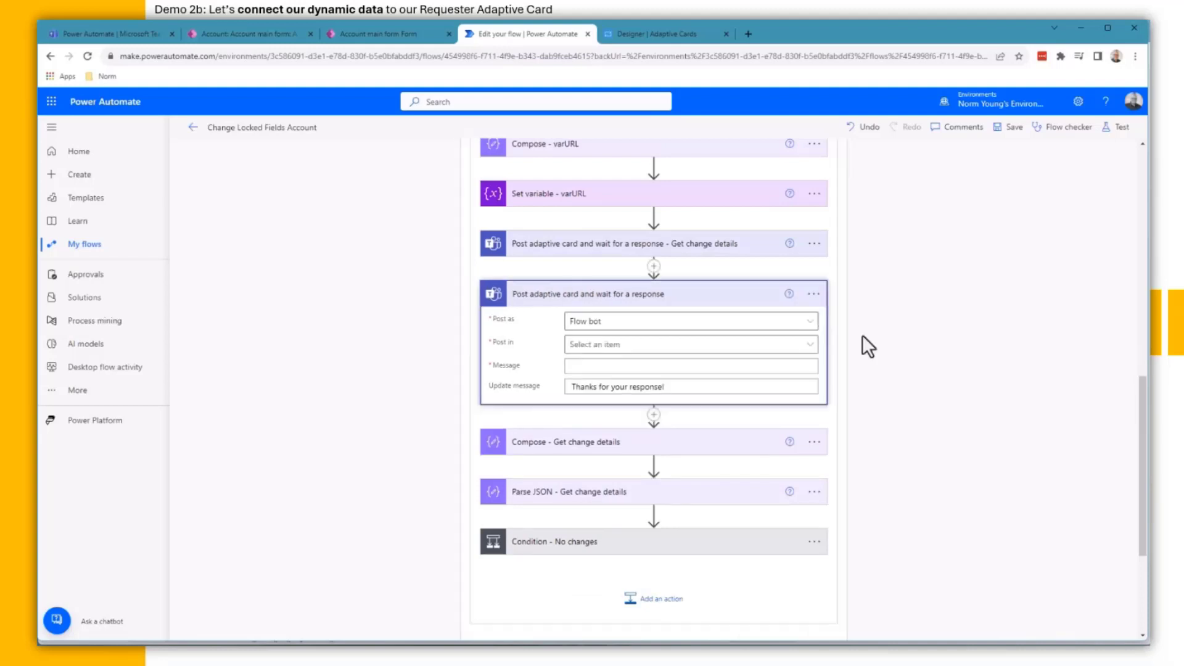
left_click(814, 297)
left_click(849, 328)
left_click(687, 294)
type("-")
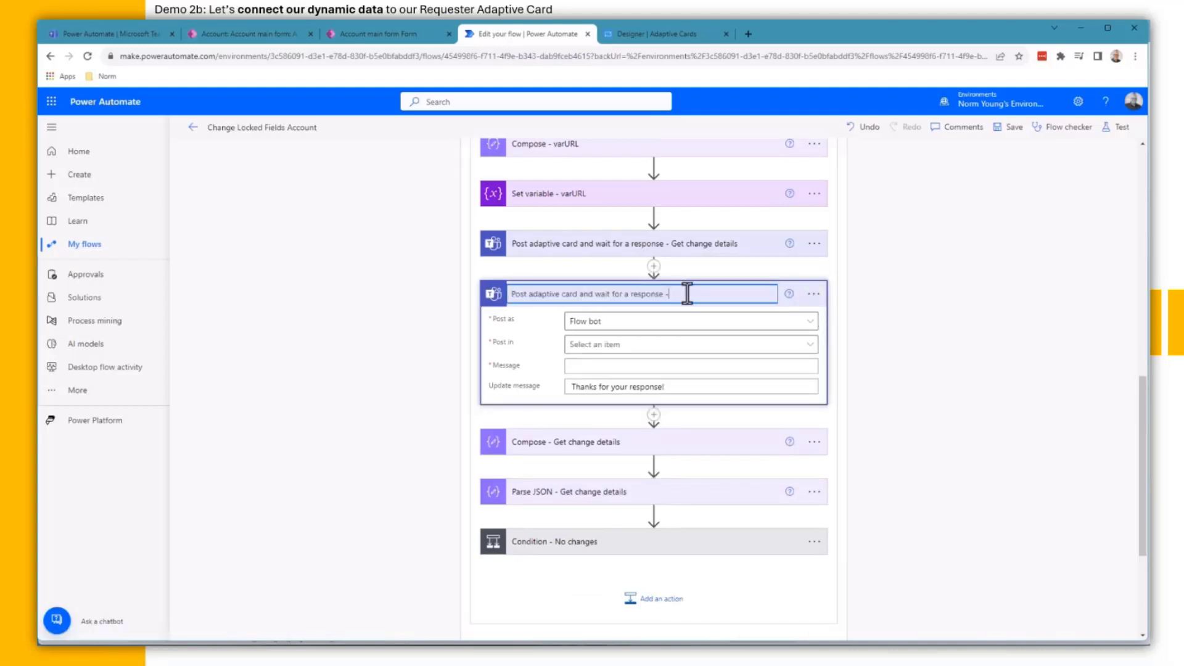
type(" Demo")
key("Return")
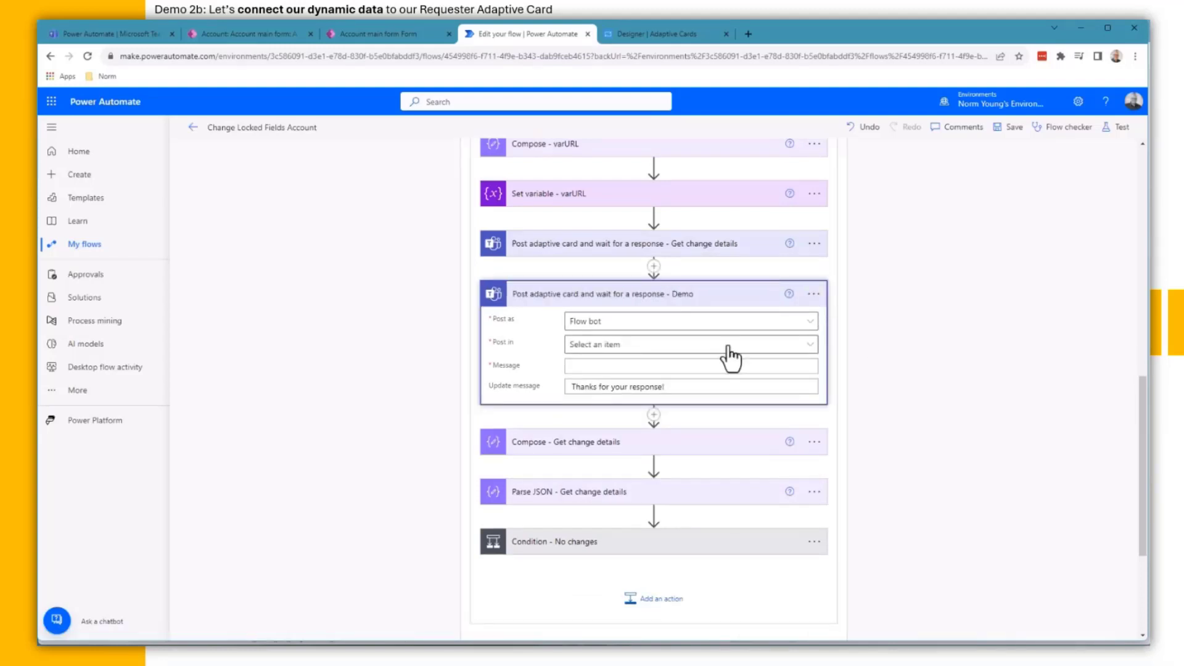
Step: Post the card in Chat with Flow bot, pasting the Change Locked Fields card JSON as its message
left_click(729, 357)
left_click(677, 455)
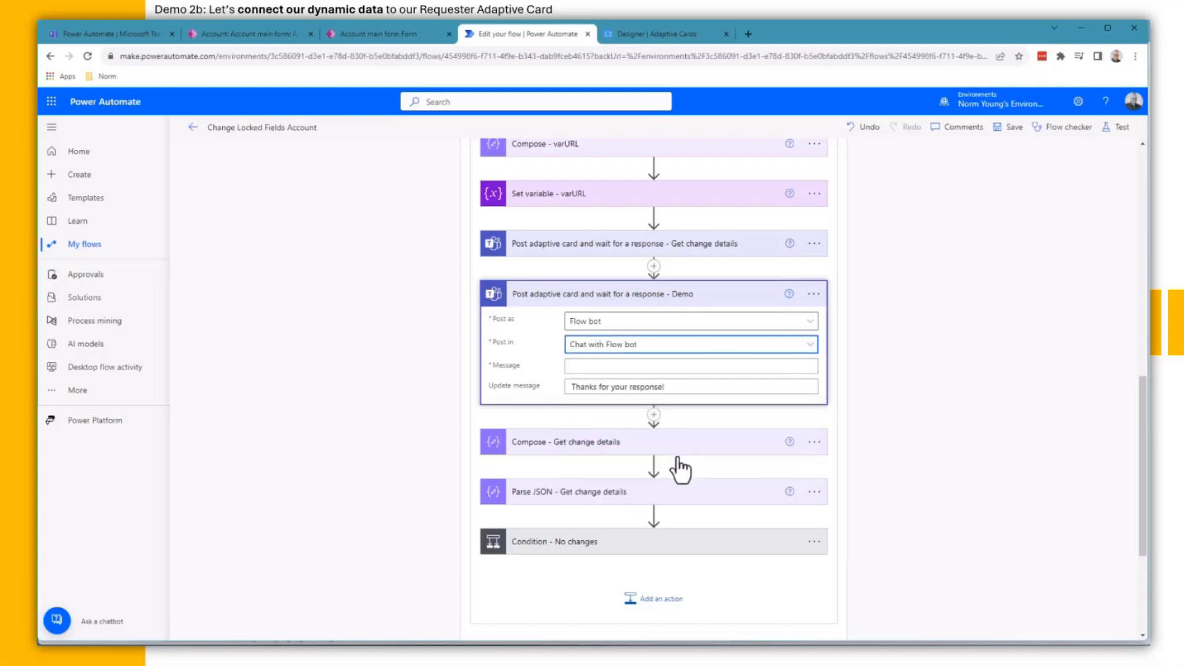
left_click(637, 366)
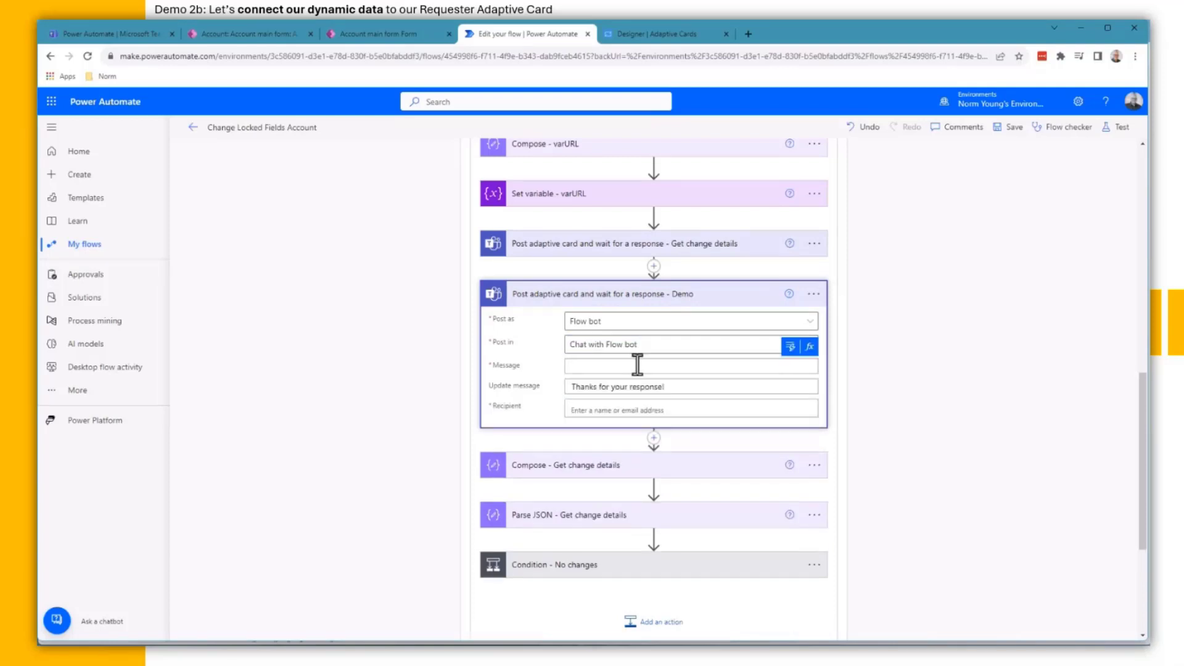
key("ctrl+v")
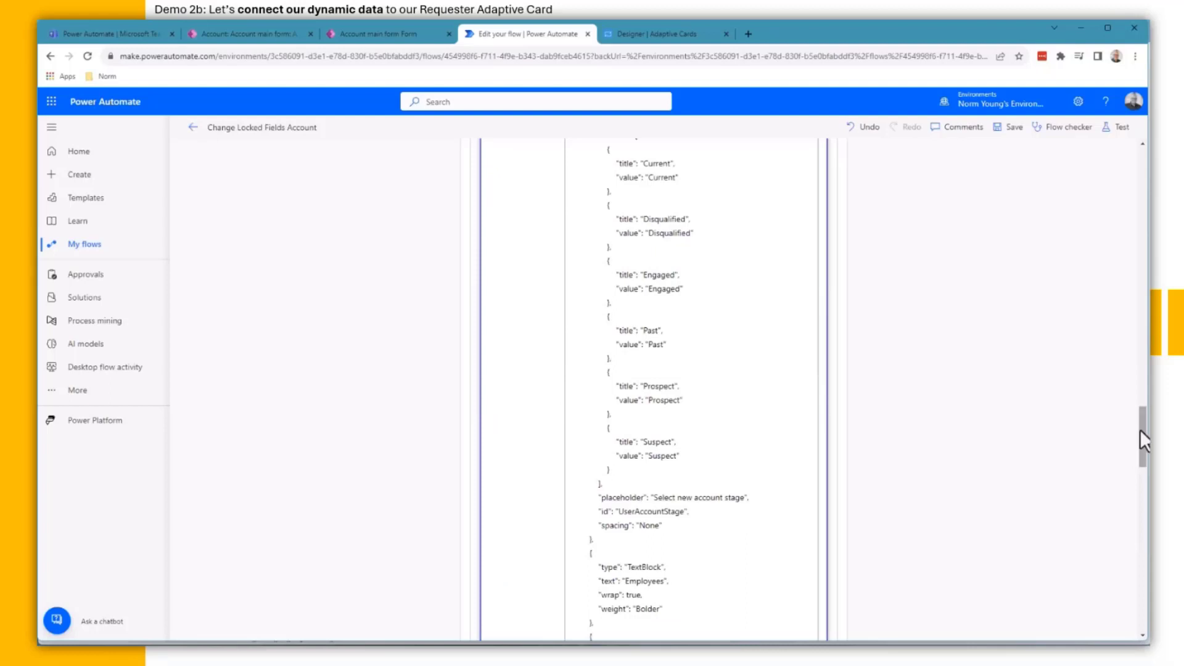
left_click_drag(1142, 444, 1104, 248)
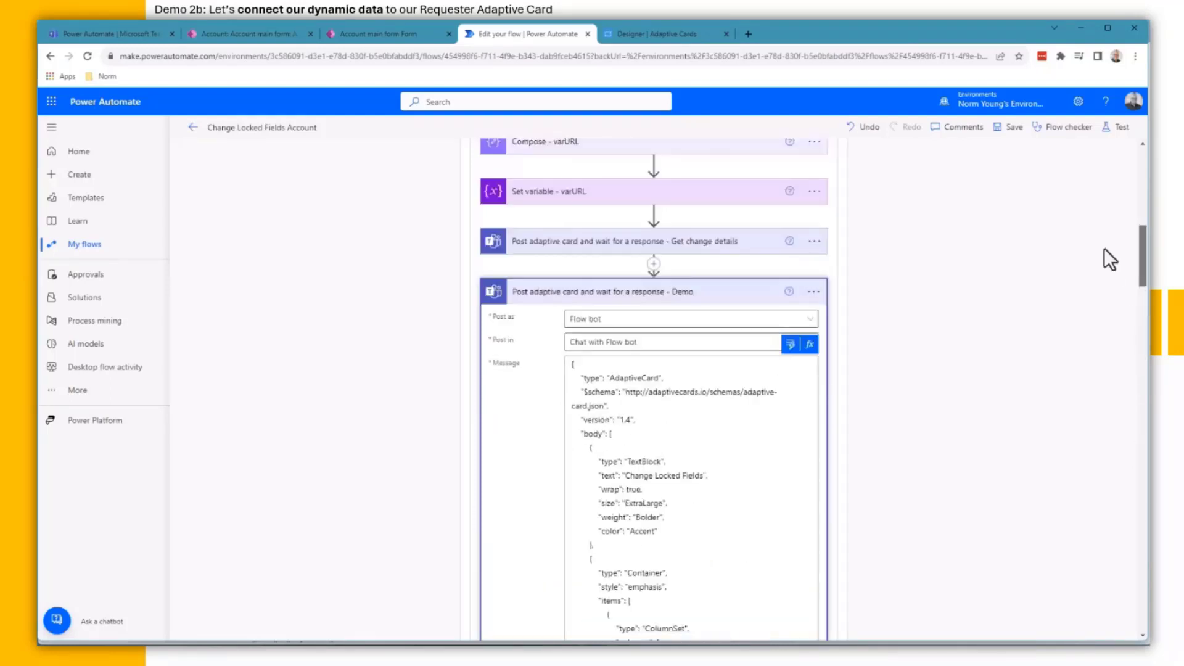
scroll(678, 474, "down", 4)
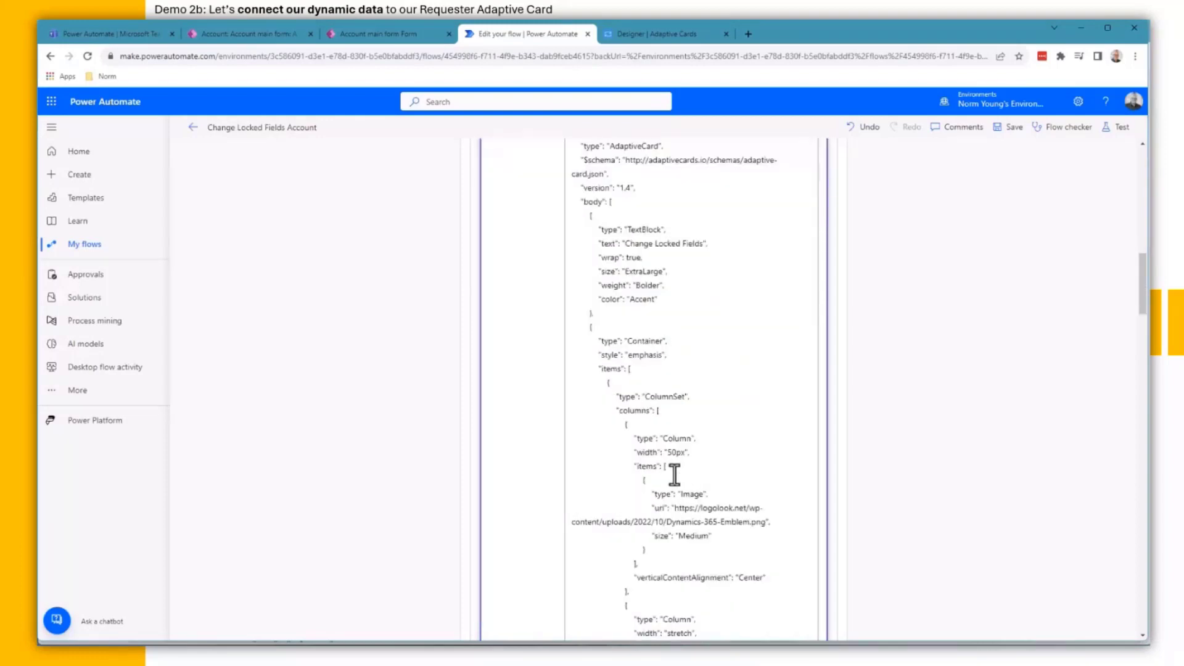
scroll(674, 475, "down", 3)
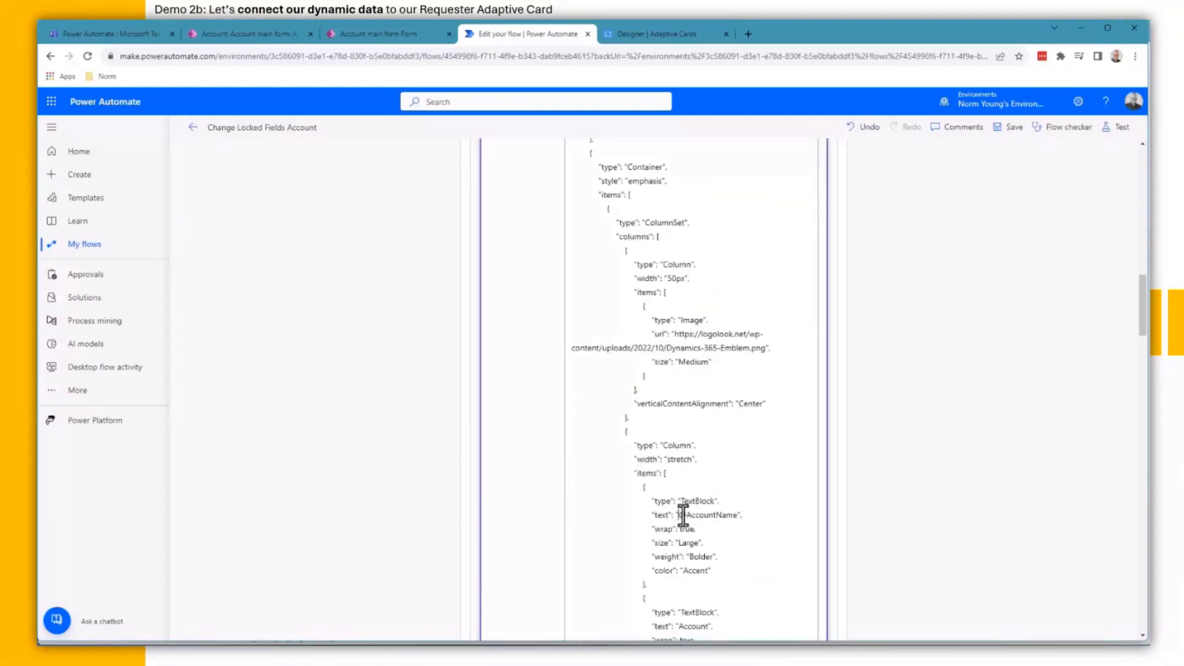
left_click_drag(678, 516, 736, 515)
scroll(788, 513, "up", 6)
left_click(791, 286)
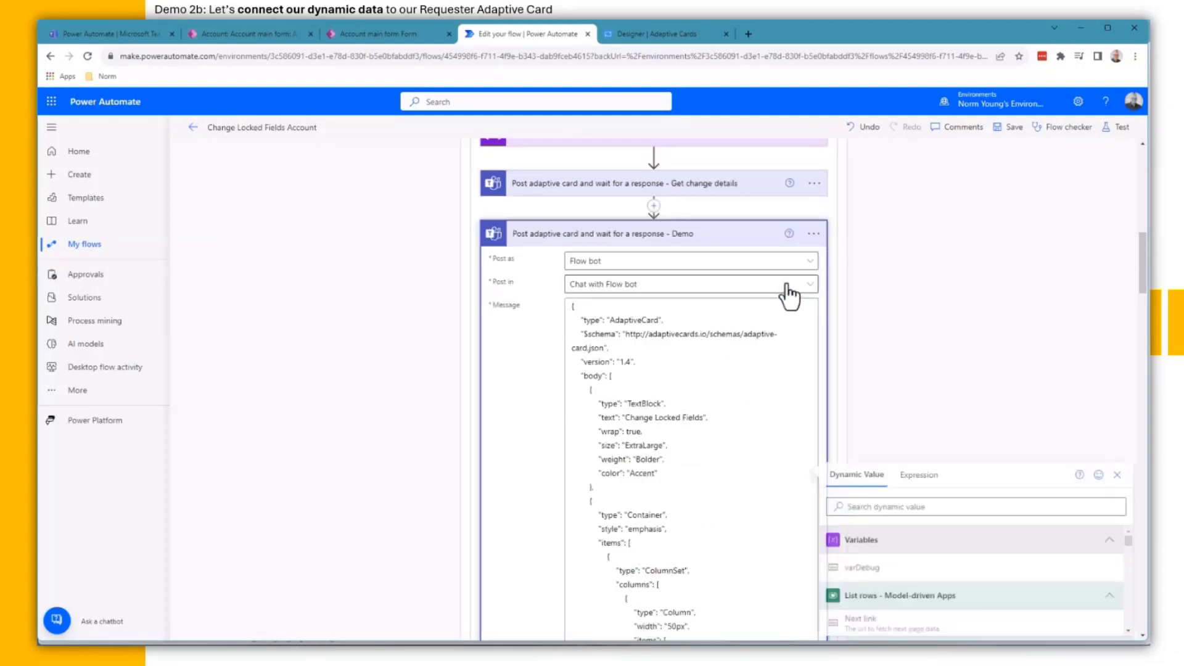
type("Account Name")
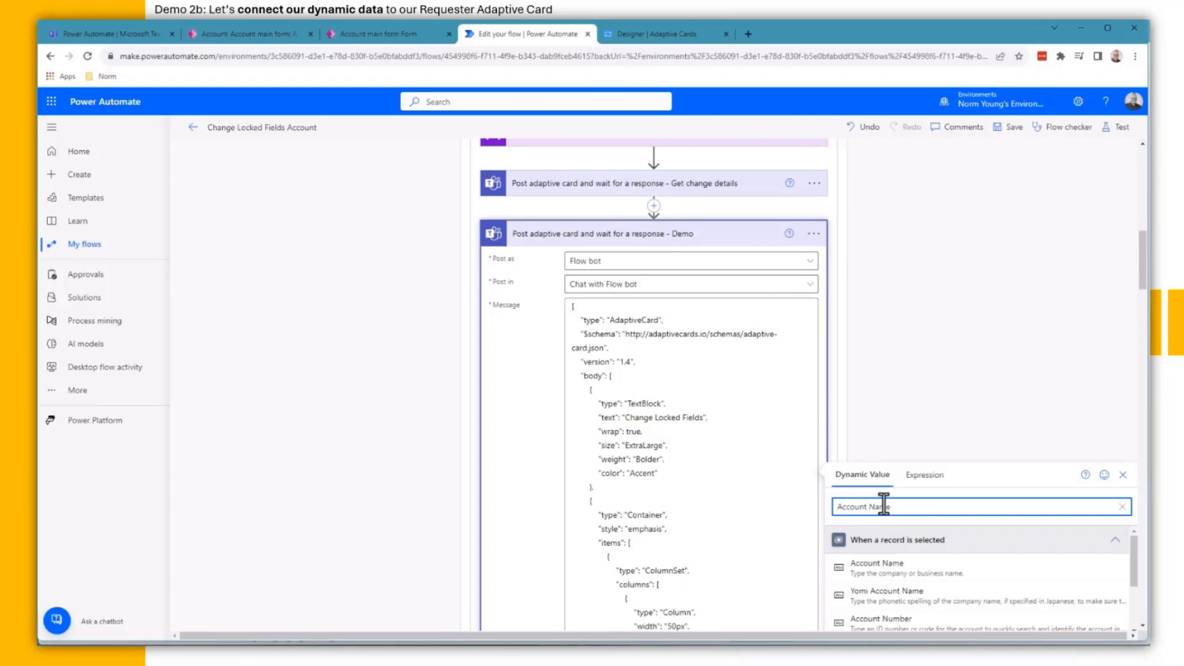
left_click(923, 542)
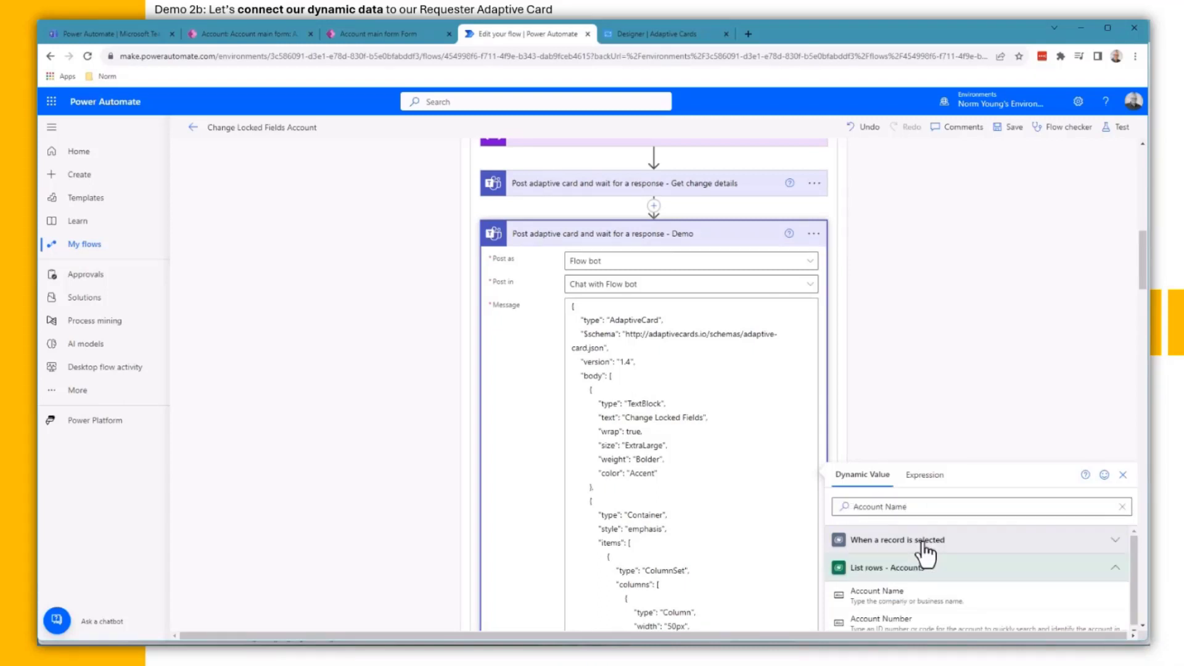
left_click(925, 593)
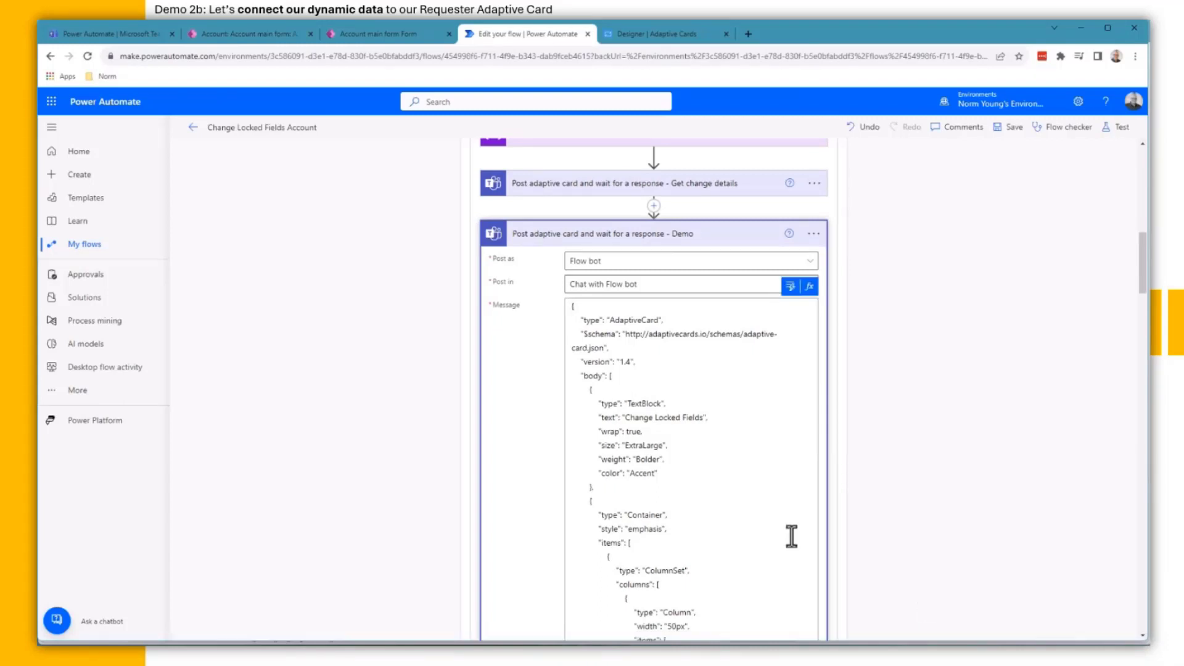
scroll(774, 520, "down", 7)
scroll(771, 516, "down", 4)
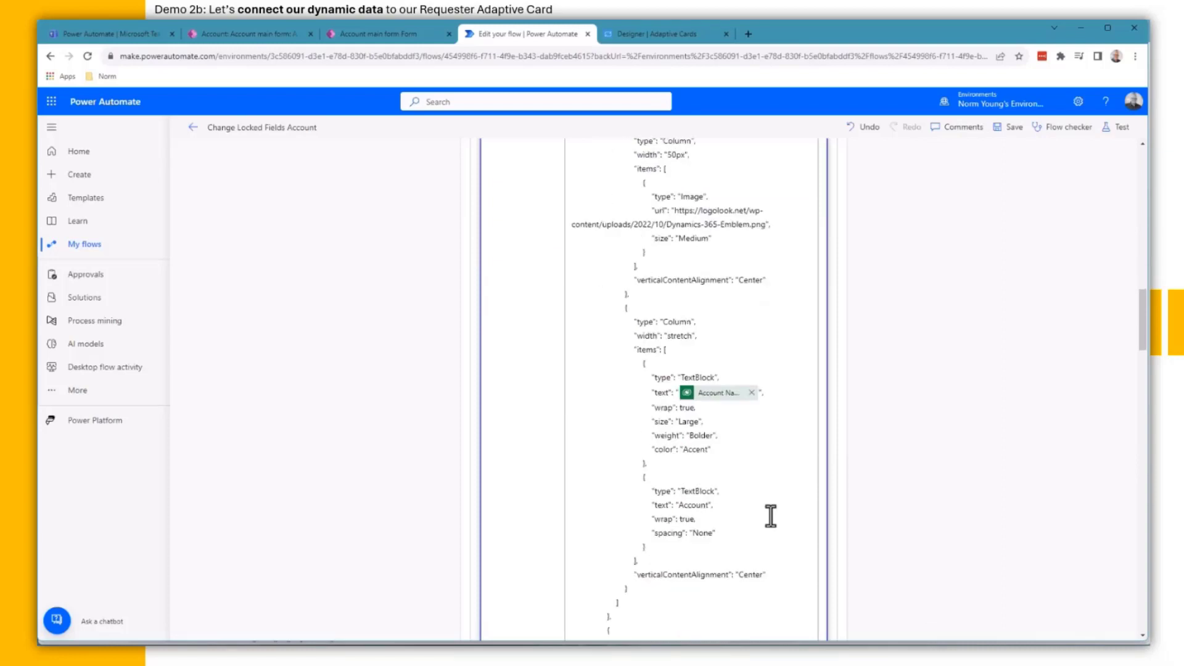
left_click_drag(666, 534, 732, 534)
scroll(801, 502, "up", 15)
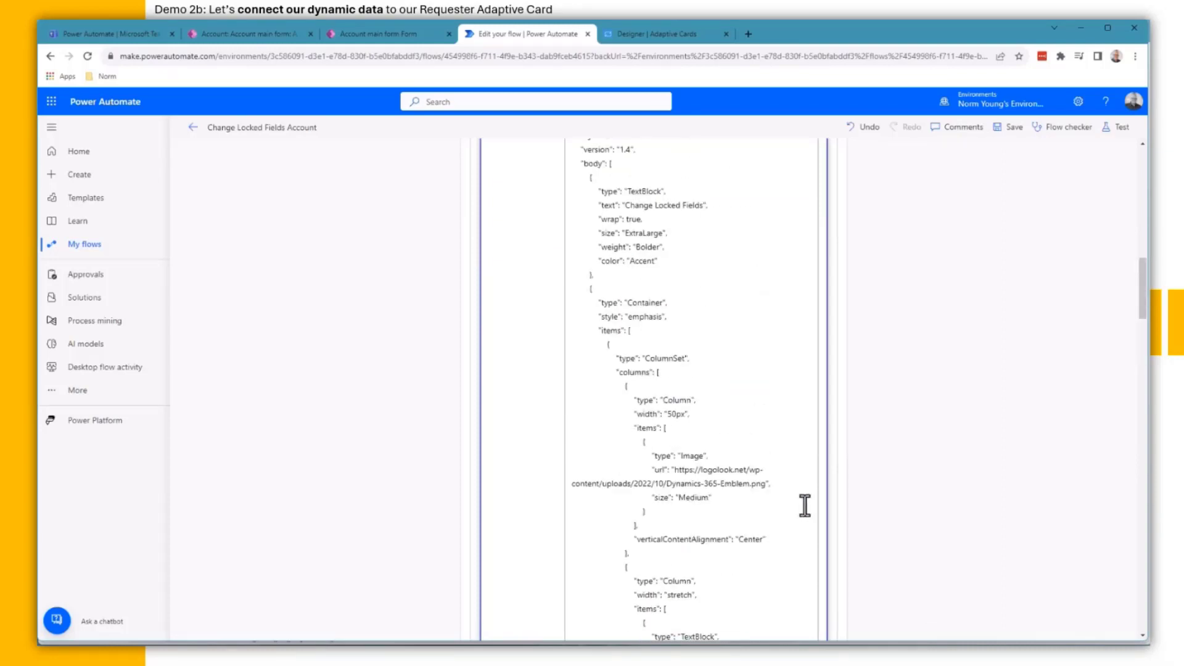
left_click(791, 348)
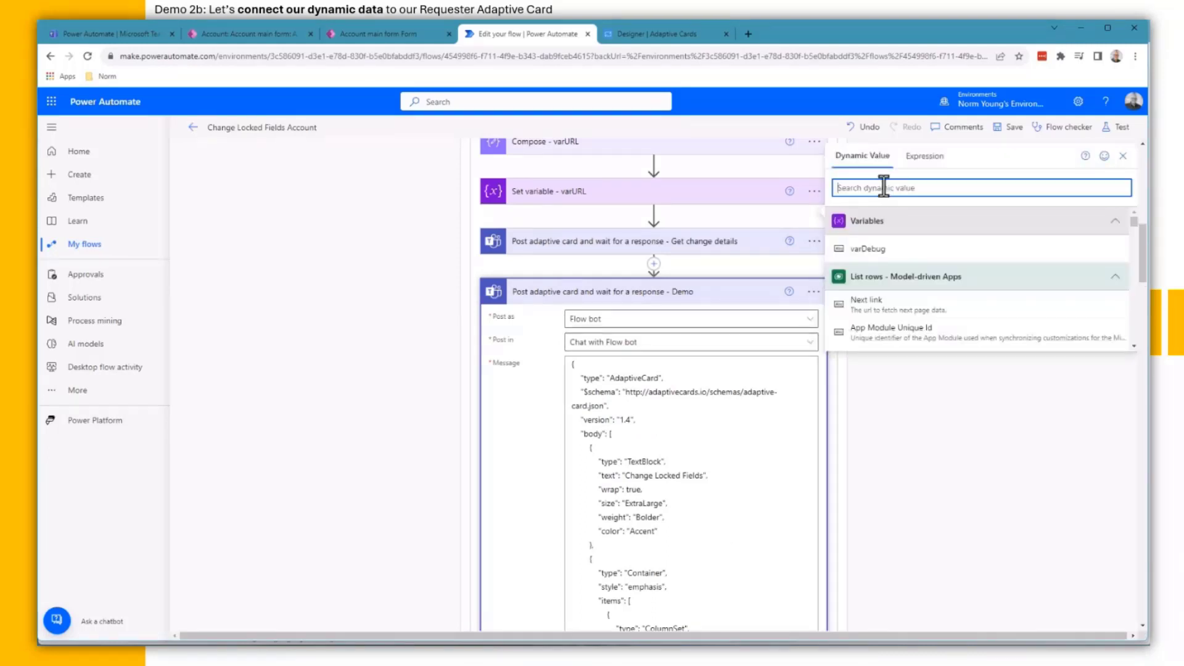
type("Account Number")
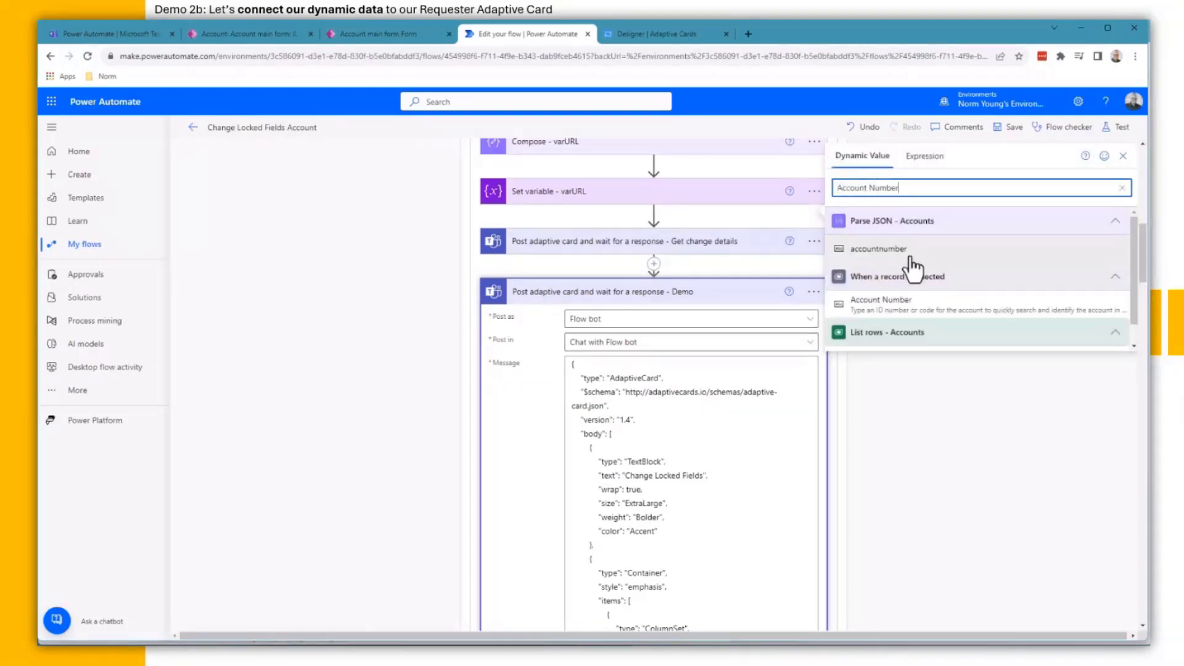
scroll(911, 267, "down", 1)
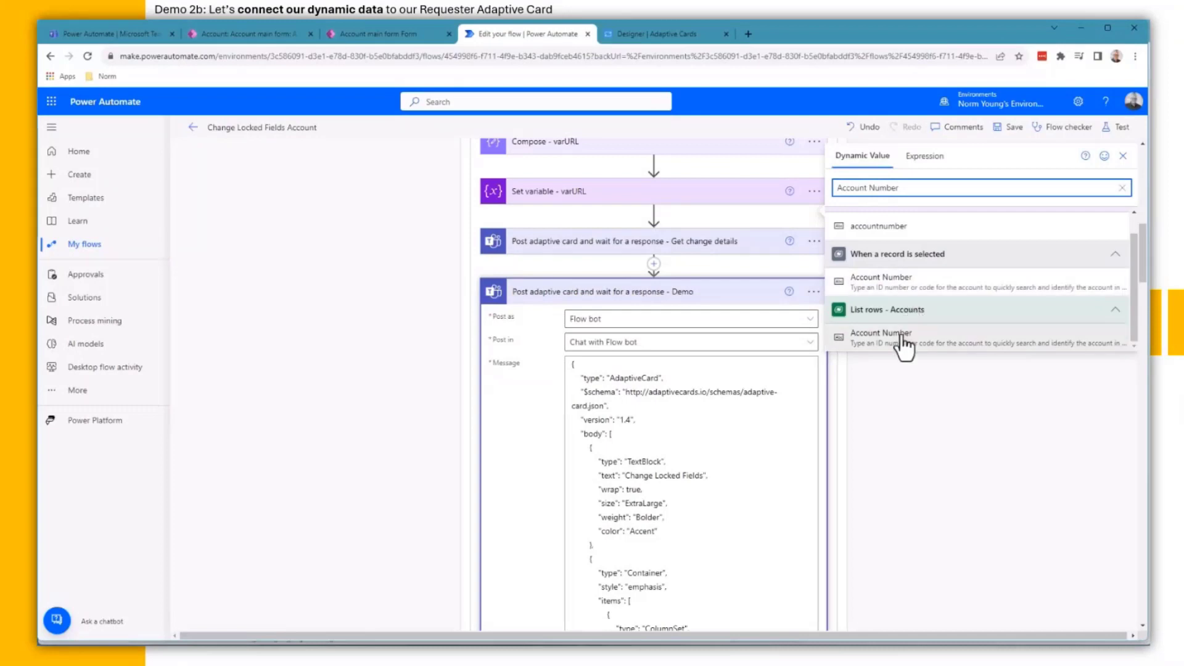
left_click(901, 338)
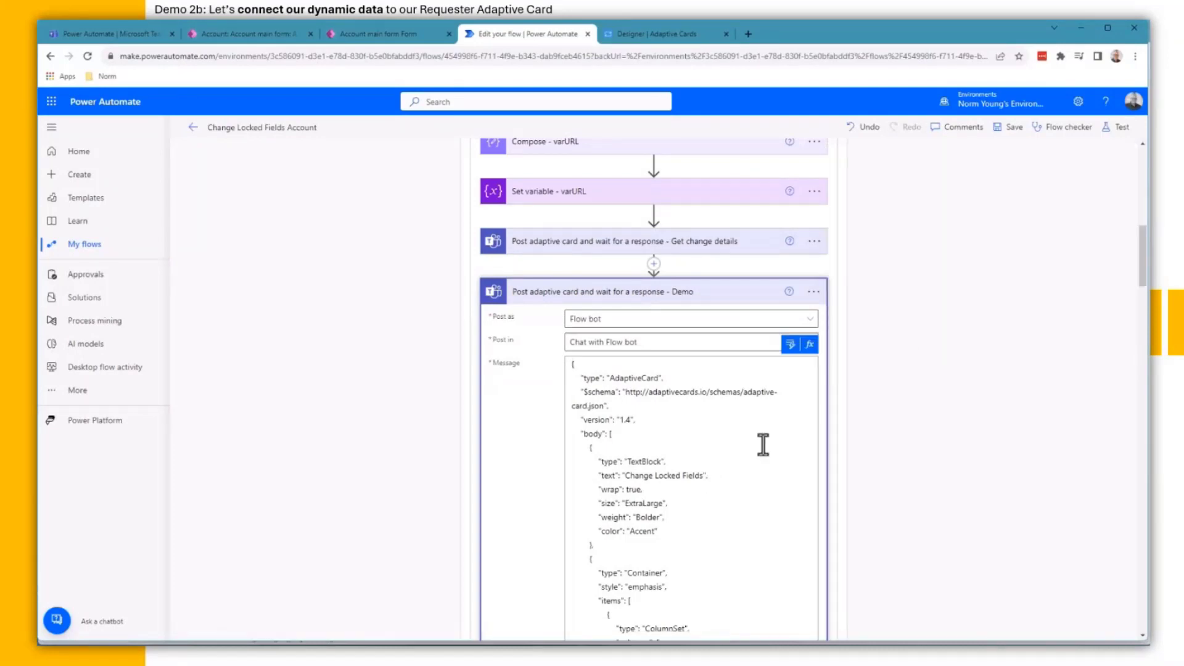
key("alt+Tab")
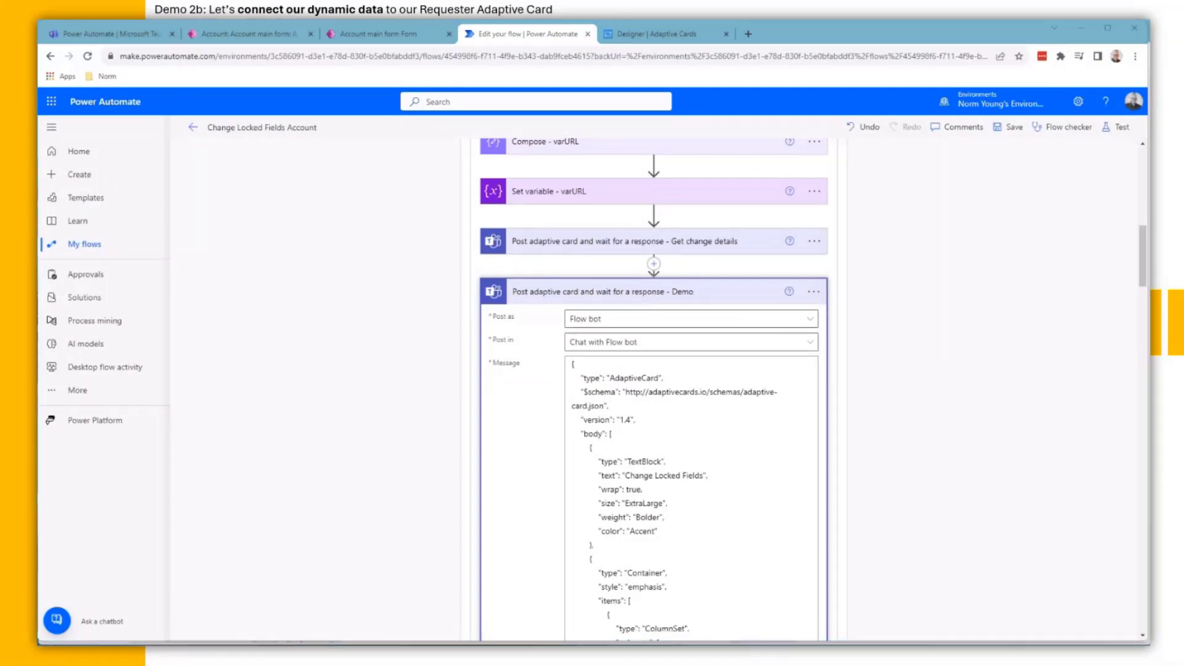
scroll(718, 562, "down", 10)
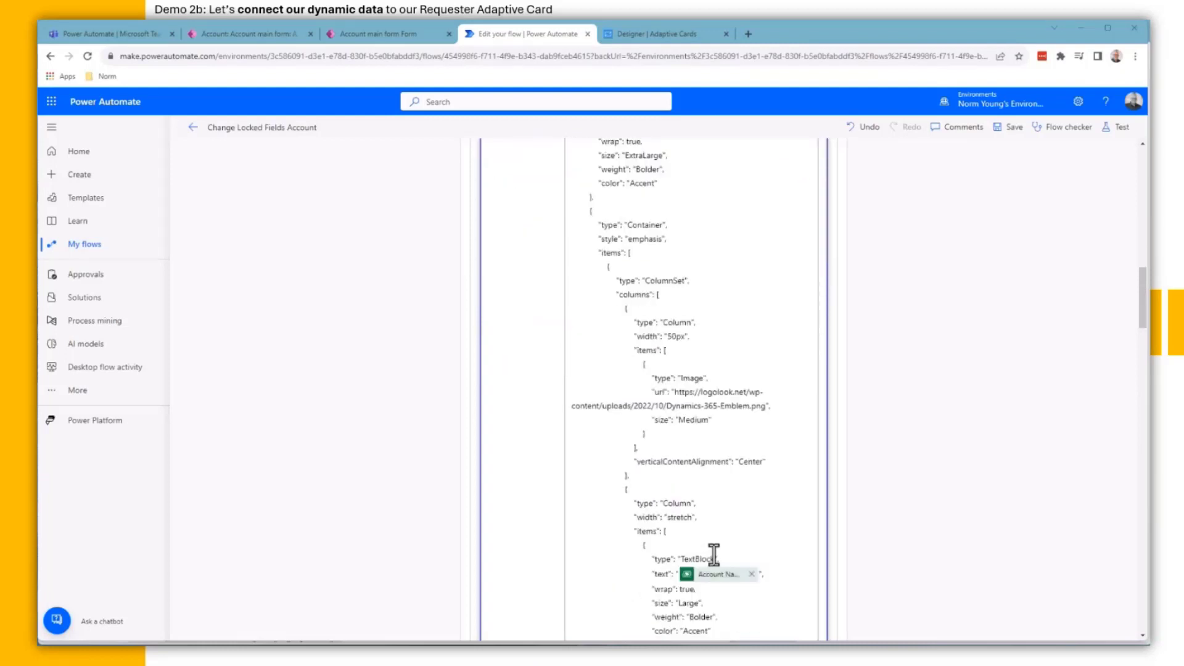
scroll(713, 553, "down", 2)
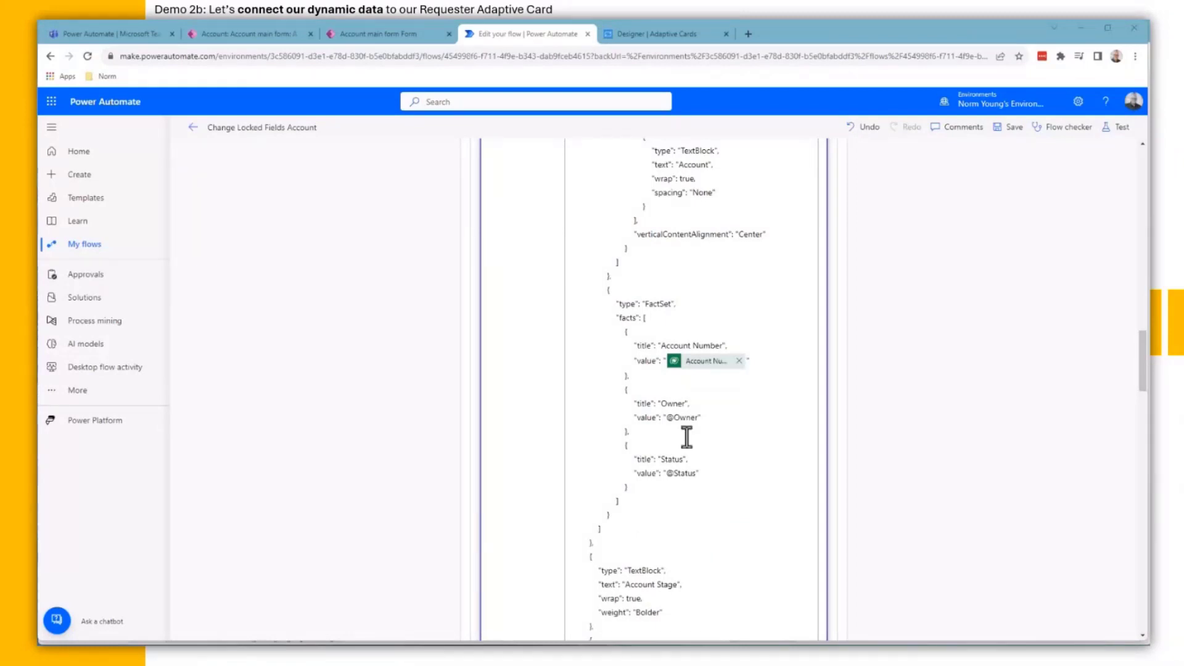
left_click_drag(665, 417, 697, 420)
scroll(750, 425, "up", 10)
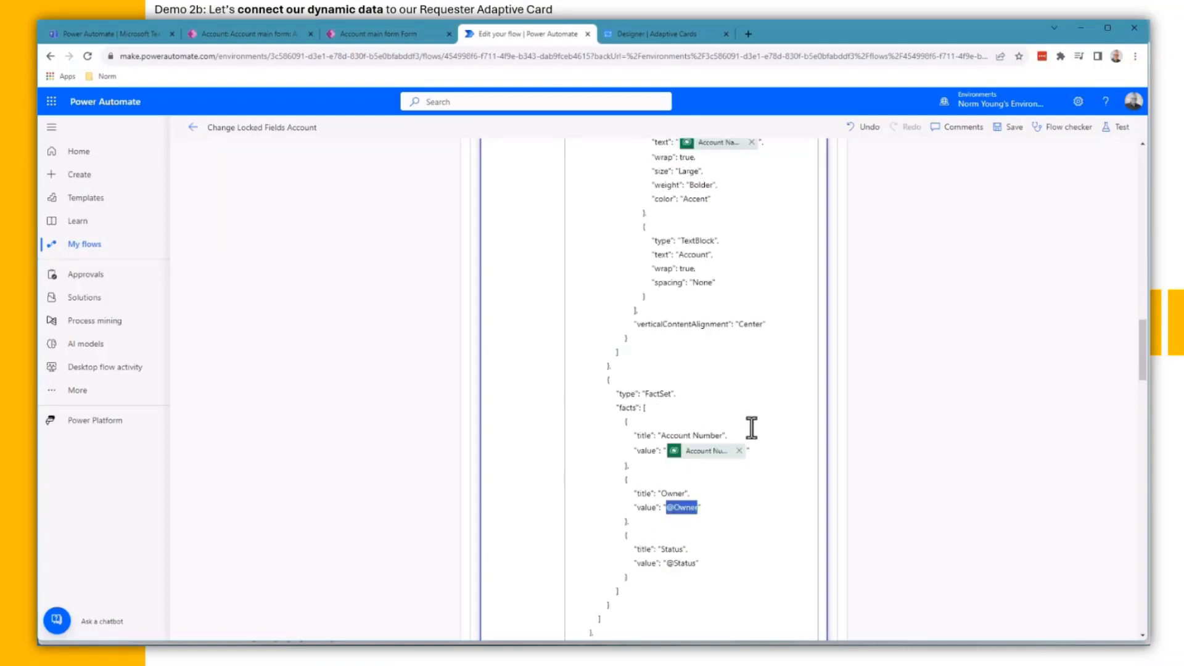
left_click(809, 346)
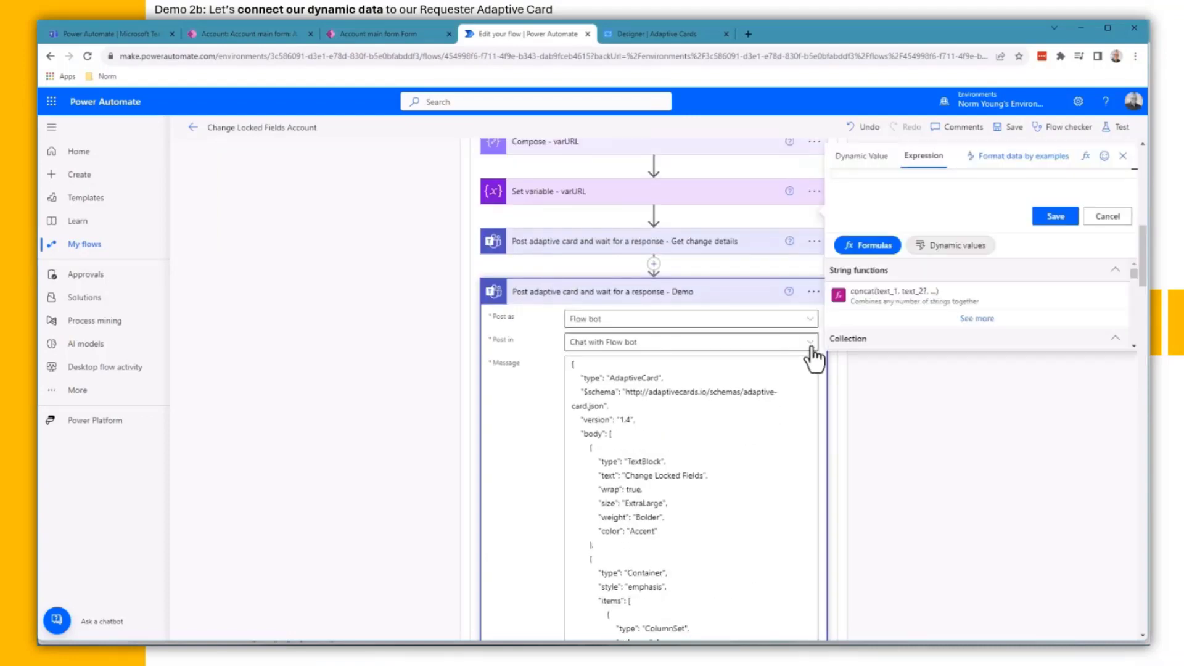
key("ctrl+v")
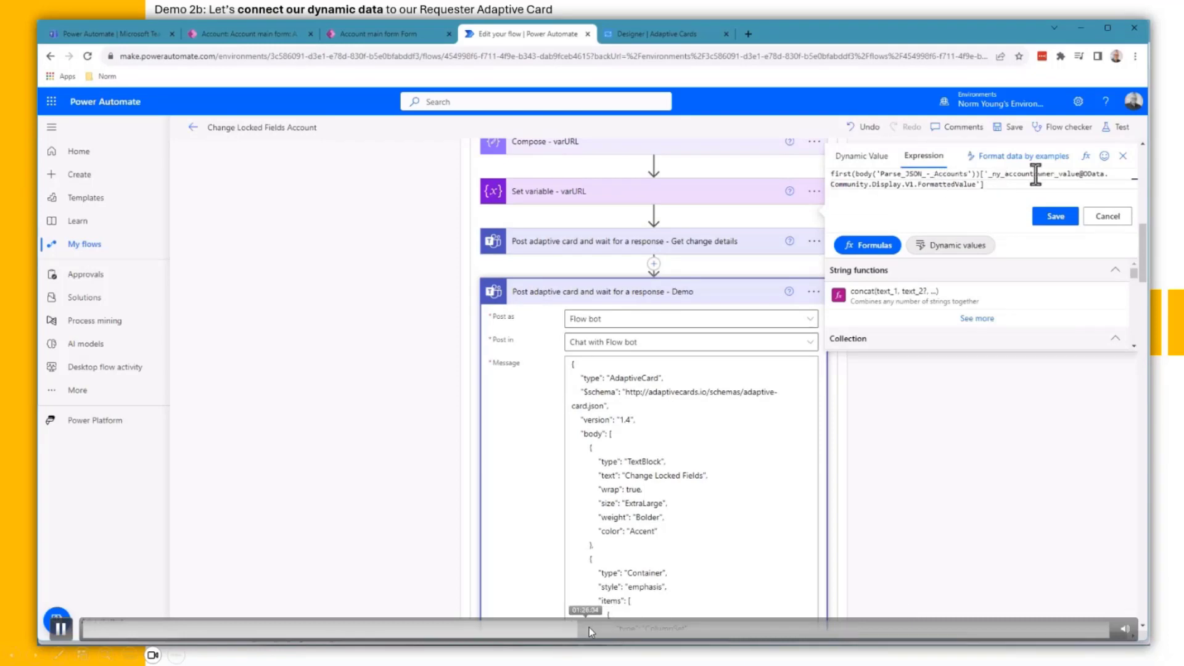
left_click_drag(594, 632, 1100, 631)
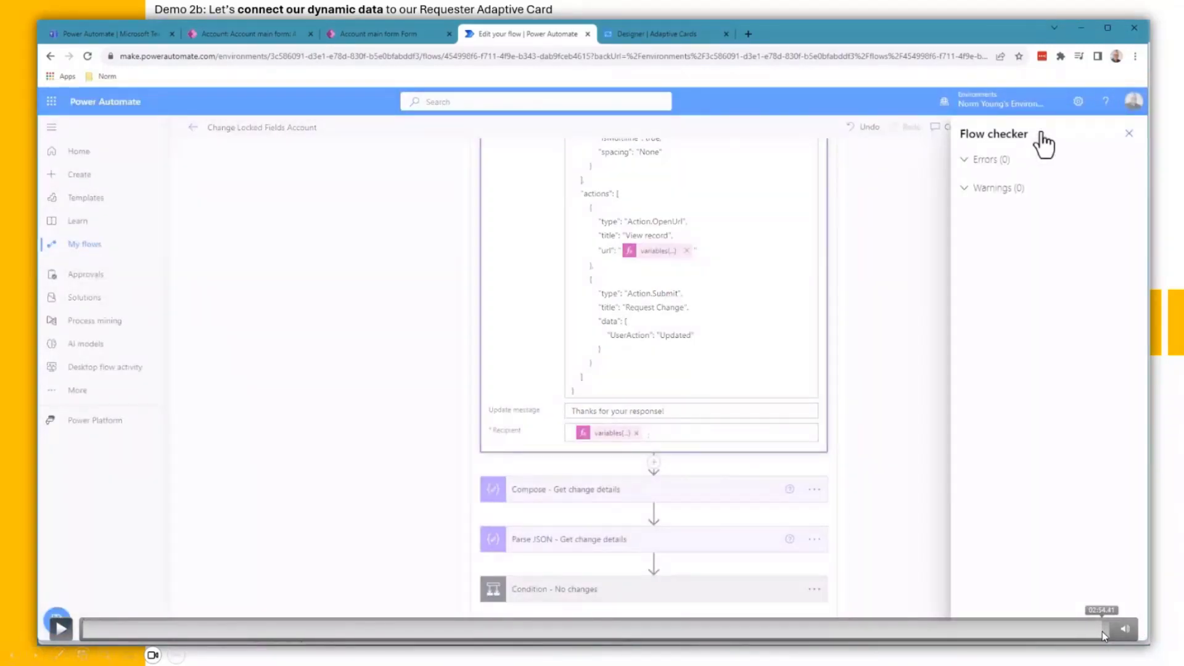
Step: Dismiss the flow check results and collapse the flow to its trigger plus Try, Catch and Finally scopes
key("space")
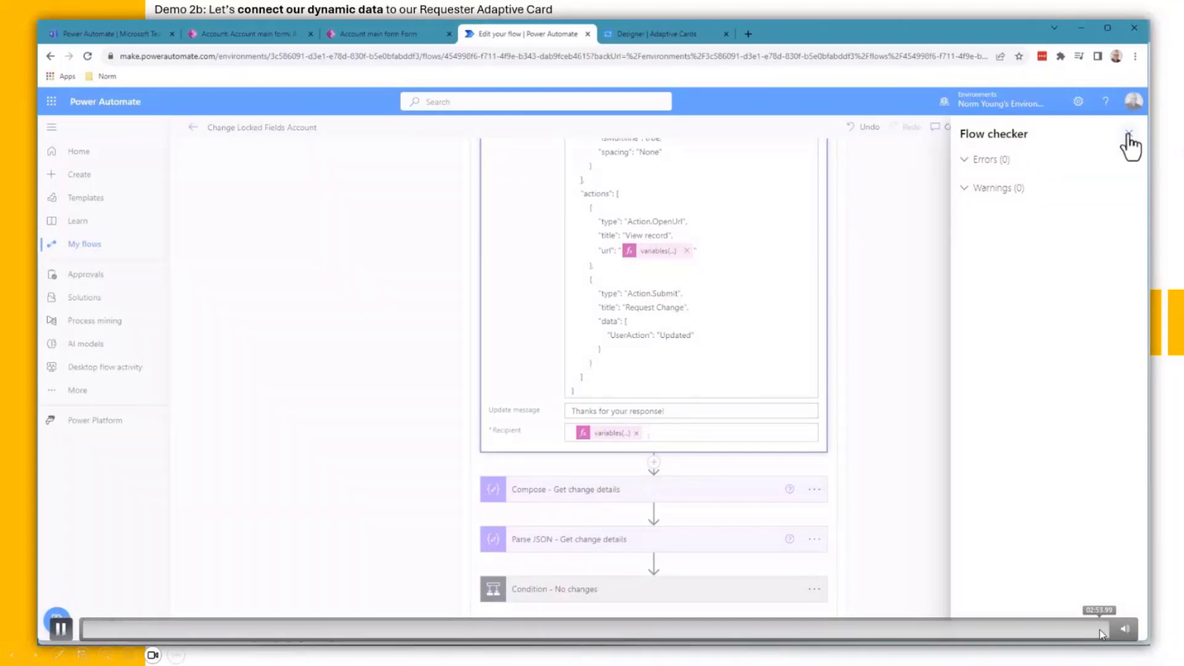
key("space")
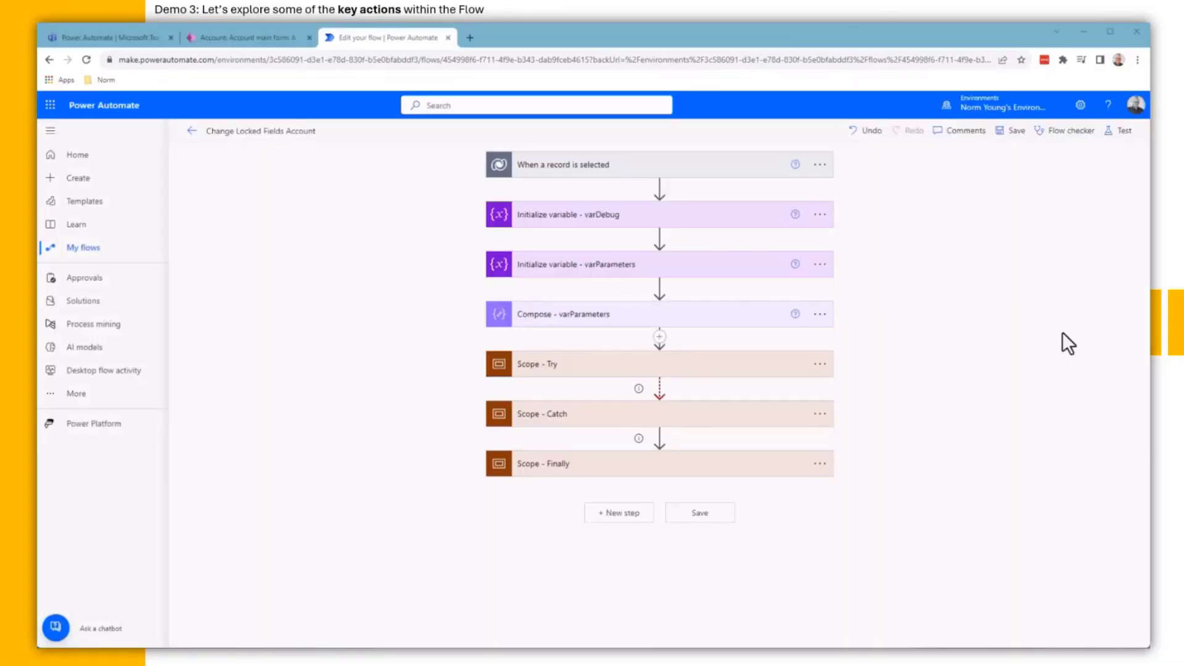
Step: Expand Scope - Try and List rows - Accounts, converting the FetchXML query into Power Automate list rows parameters
left_click(586, 365)
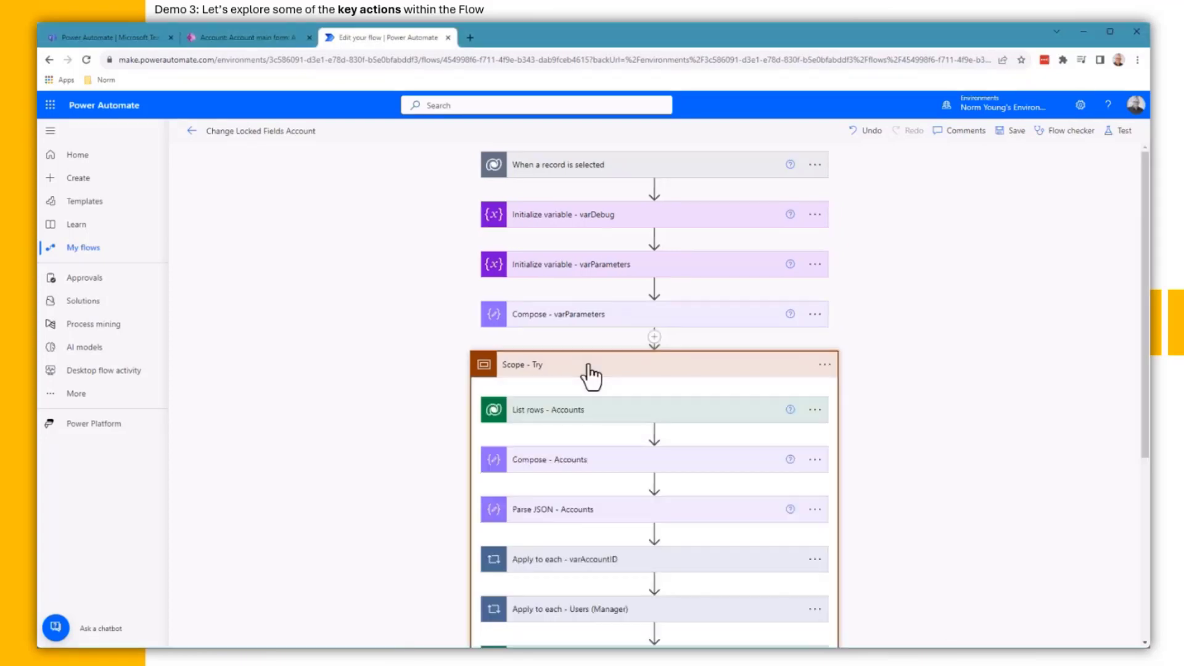
left_click(596, 415)
scroll(597, 417, "down", 4)
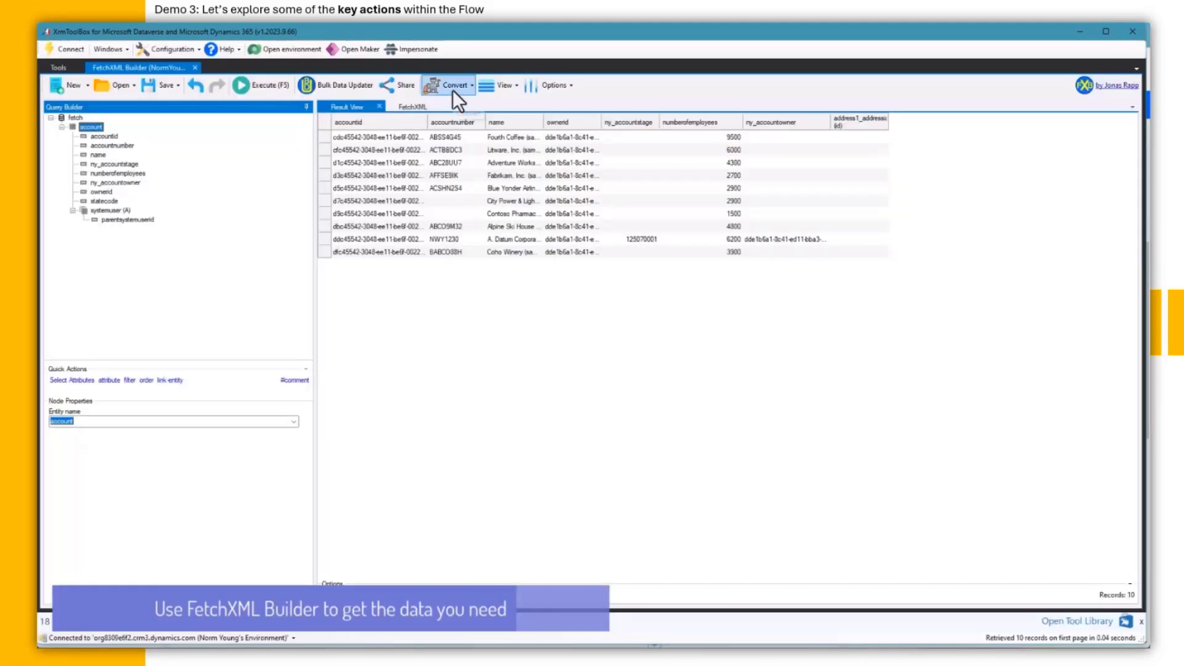
left_click(453, 90)
left_click(465, 110)
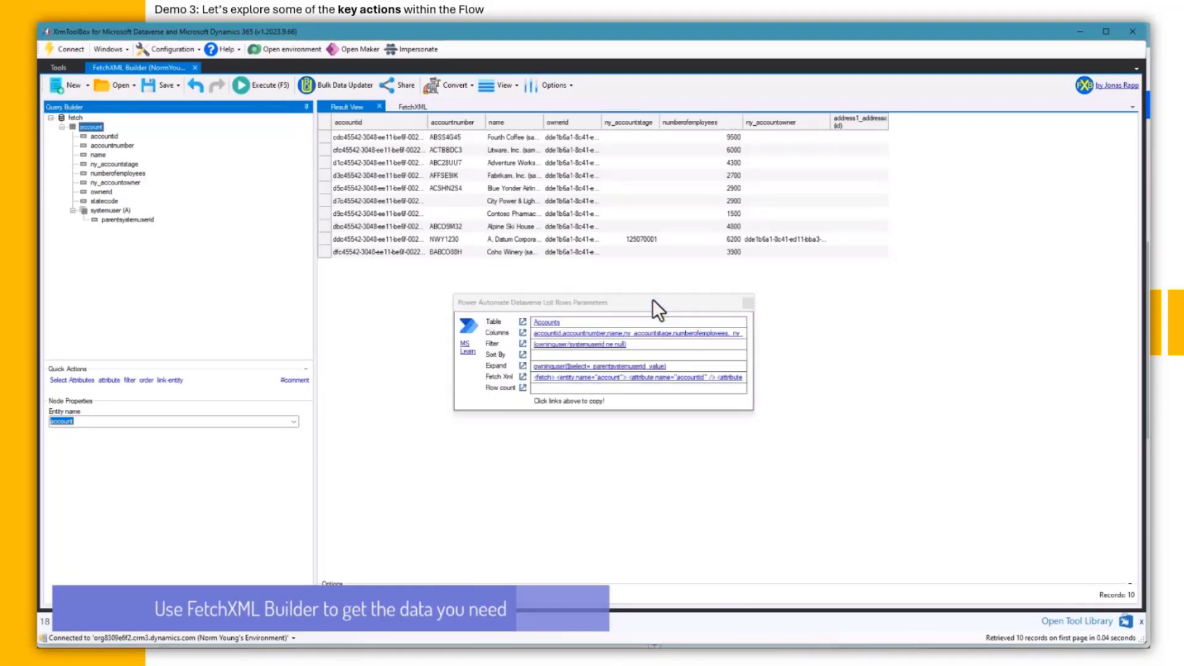
left_click(797, 314)
left_click(1073, 36)
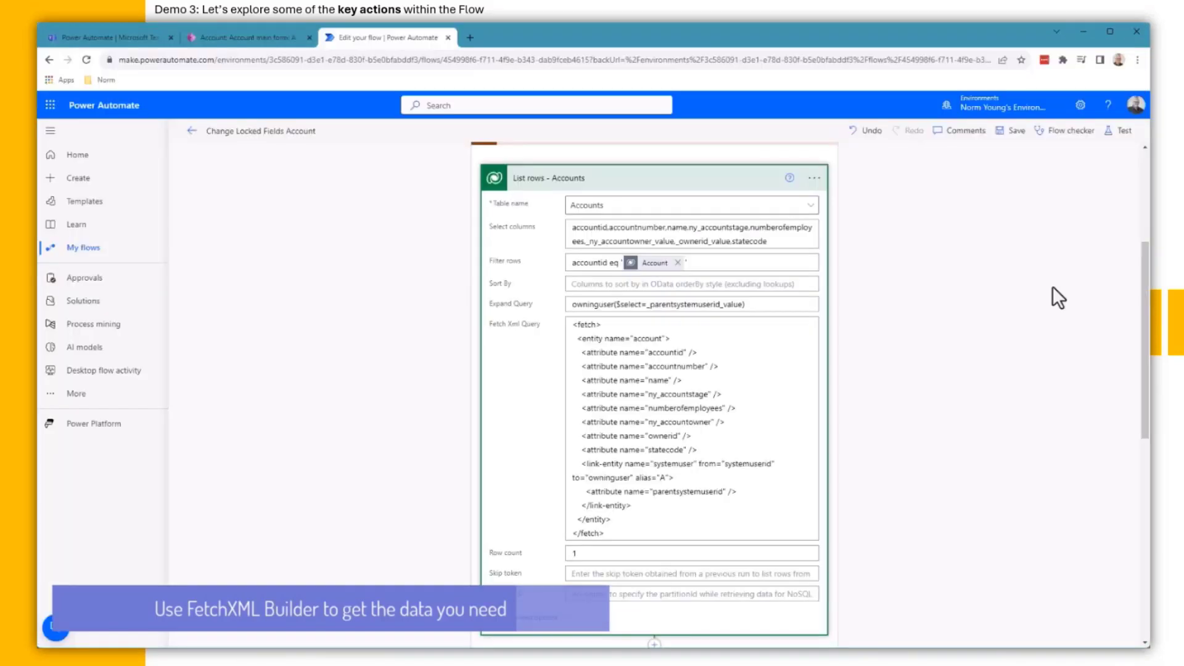
left_click(681, 181)
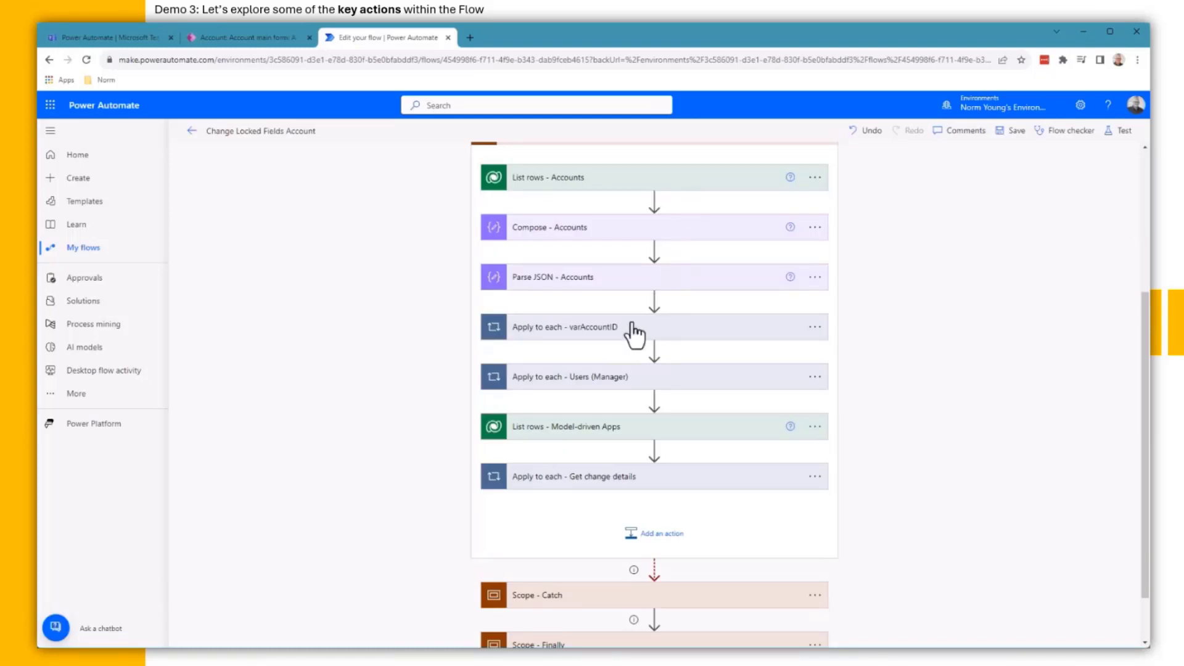
left_click(620, 429)
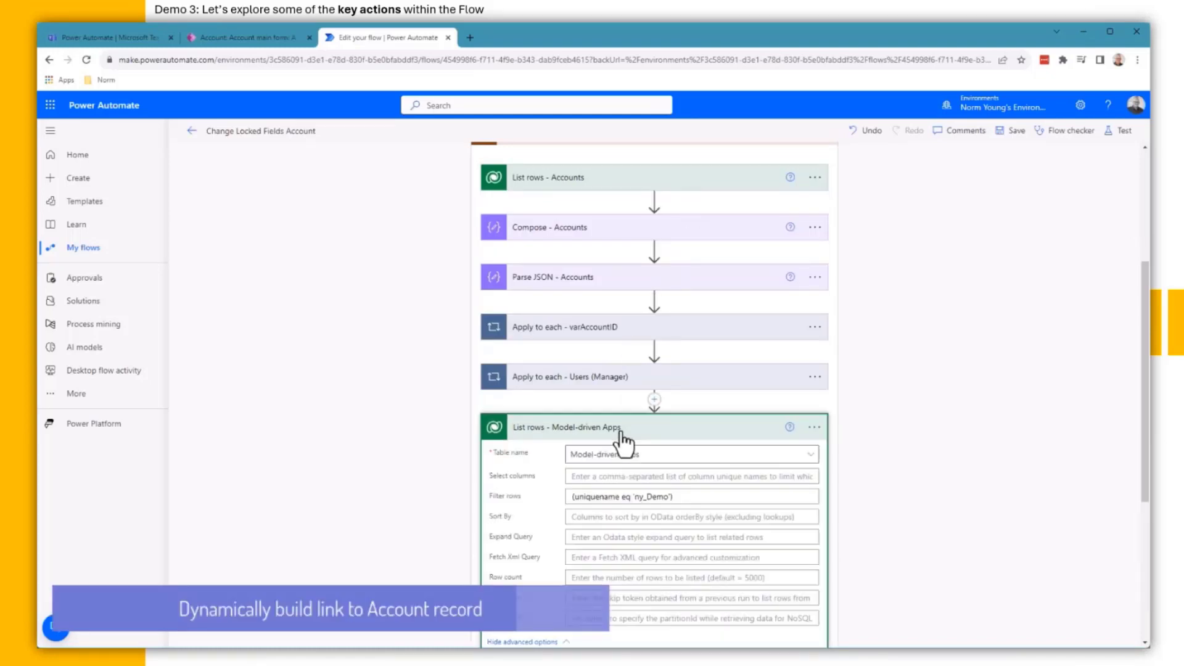
left_click(621, 432)
scroll(626, 431, "down", 1)
left_click(626, 419)
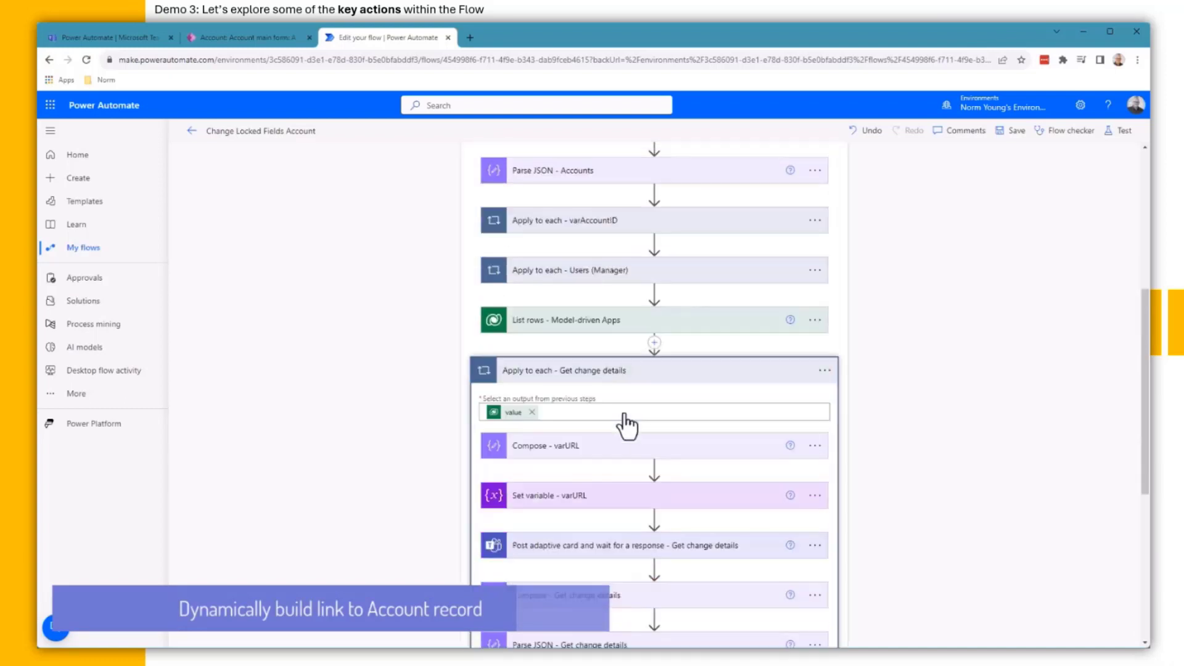
scroll(625, 383, "down", 3)
left_click(623, 321)
left_click(613, 345)
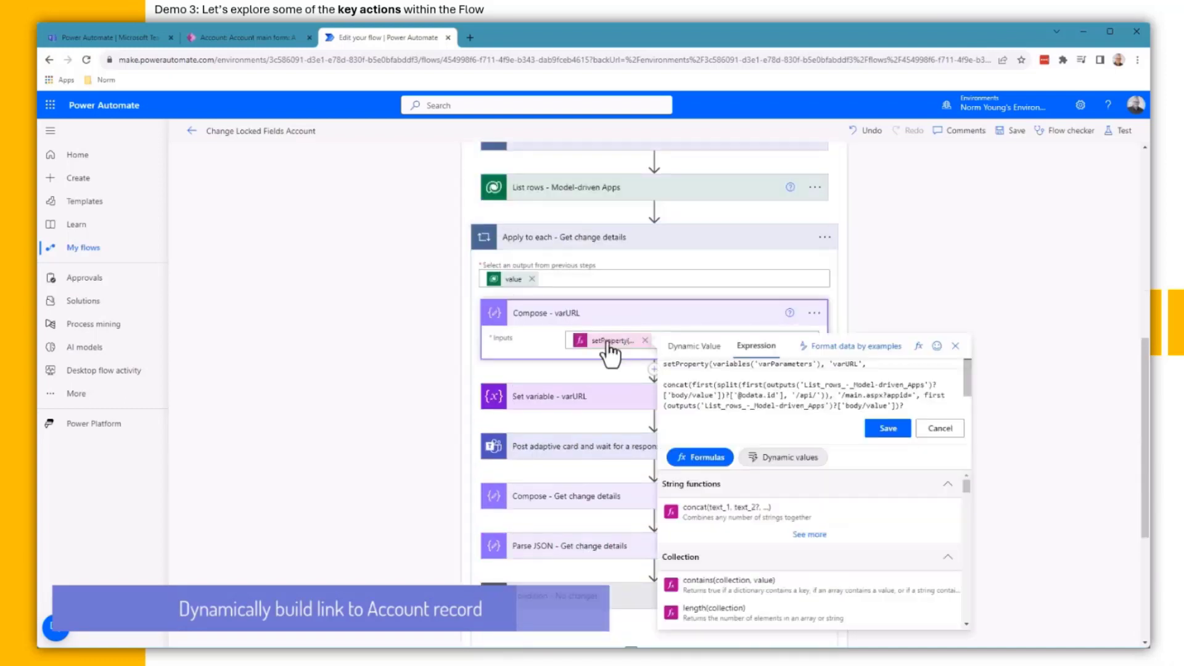
double_click(844, 363)
left_click_drag(804, 385, 923, 385)
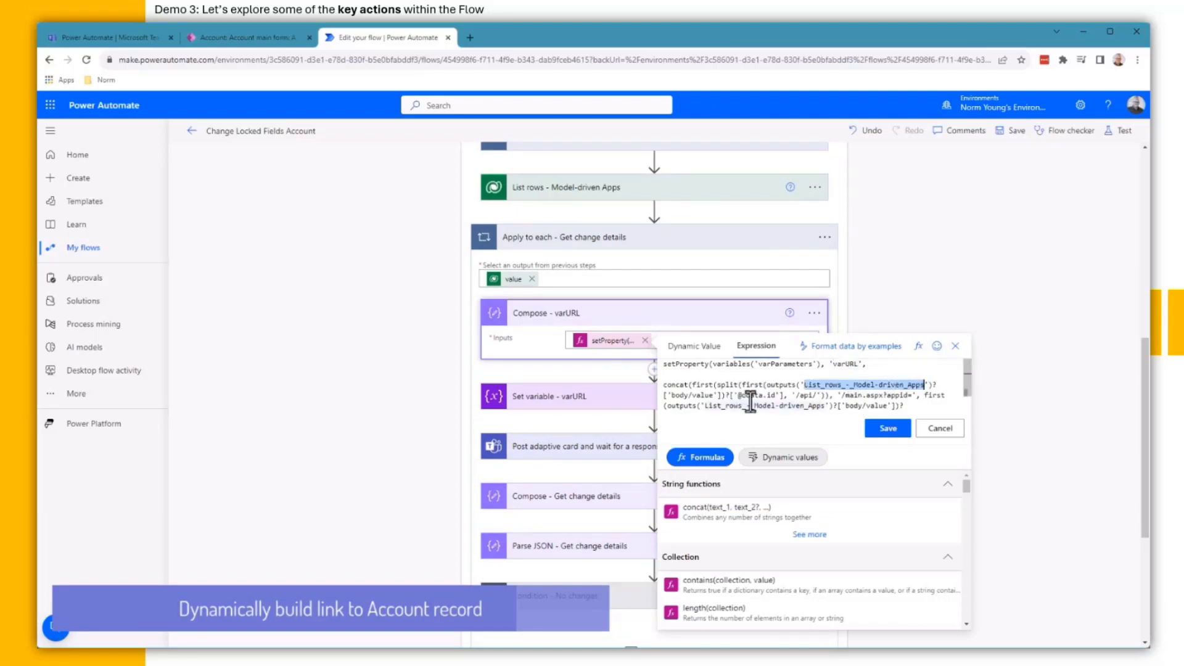
left_click_drag(844, 395, 915, 396)
scroll(863, 385, "down", 1)
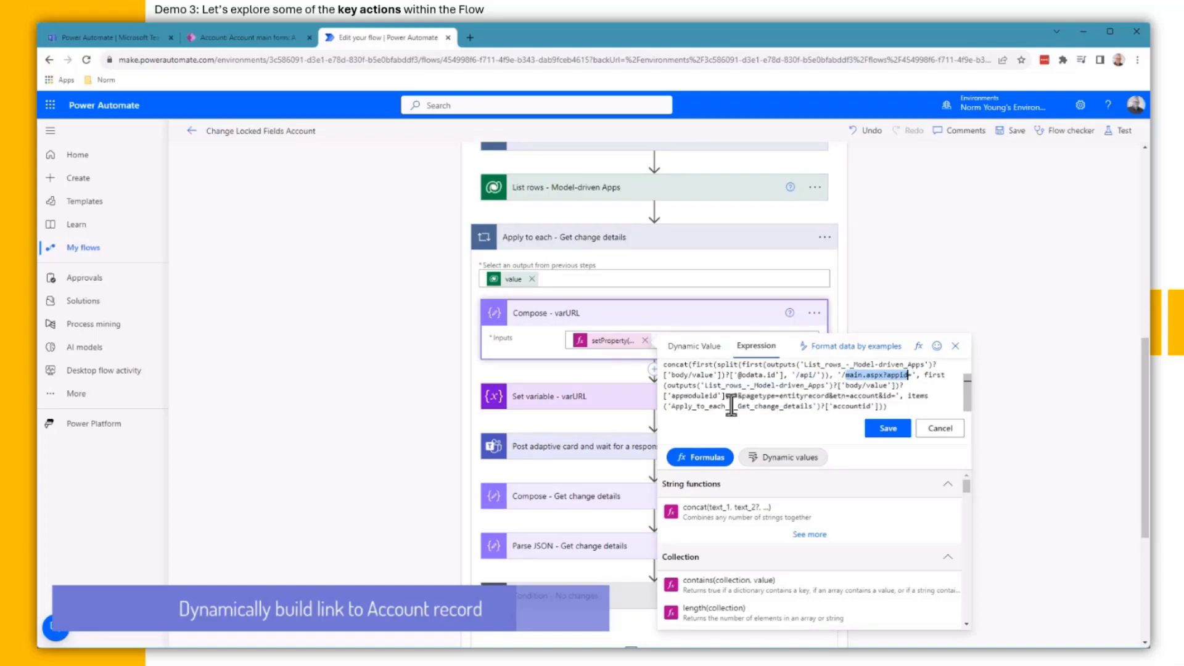
left_click_drag(738, 395, 895, 398)
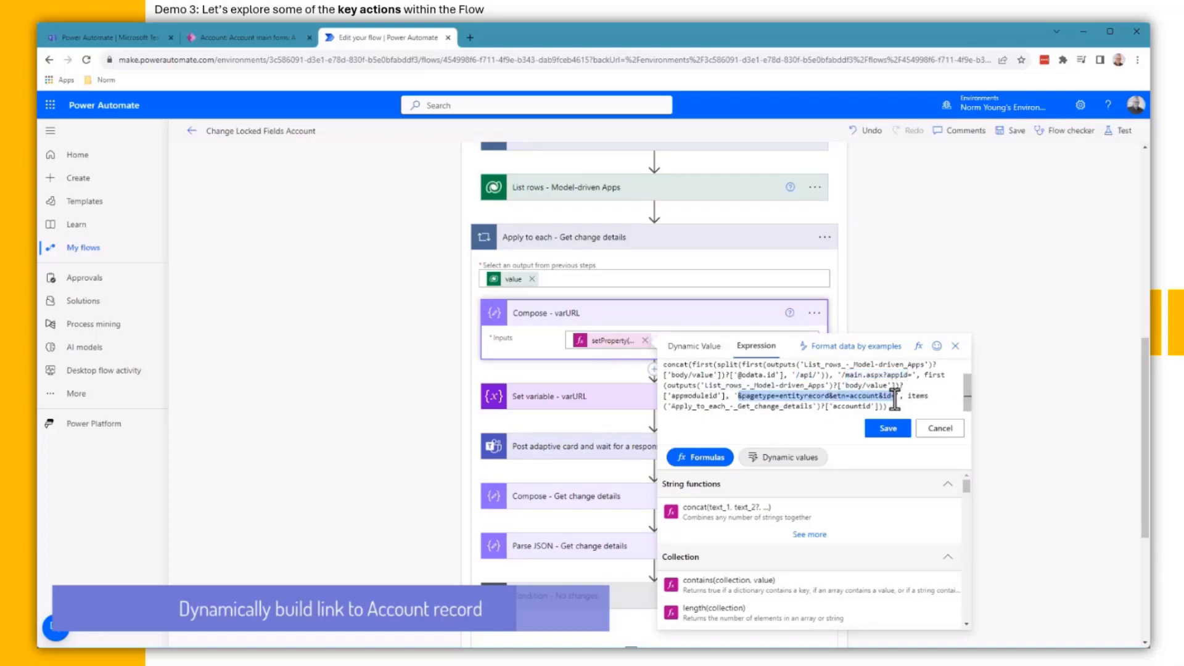
double_click(851, 407)
left_click(932, 432)
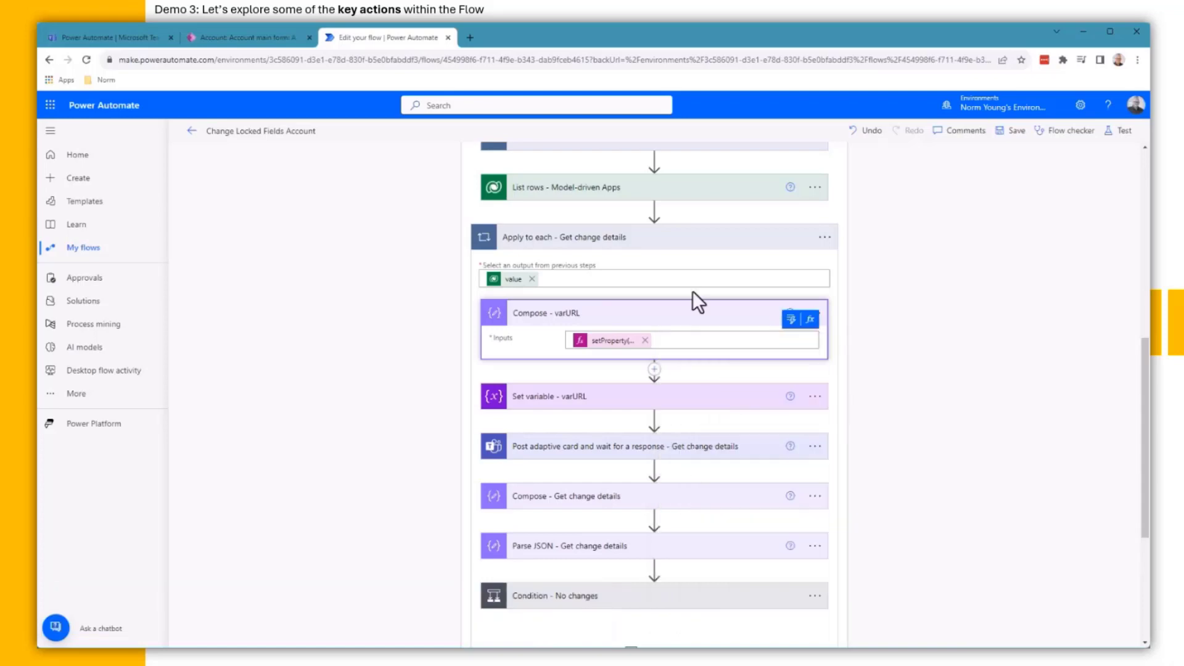
left_click(682, 314)
scroll(682, 321, "down", 2)
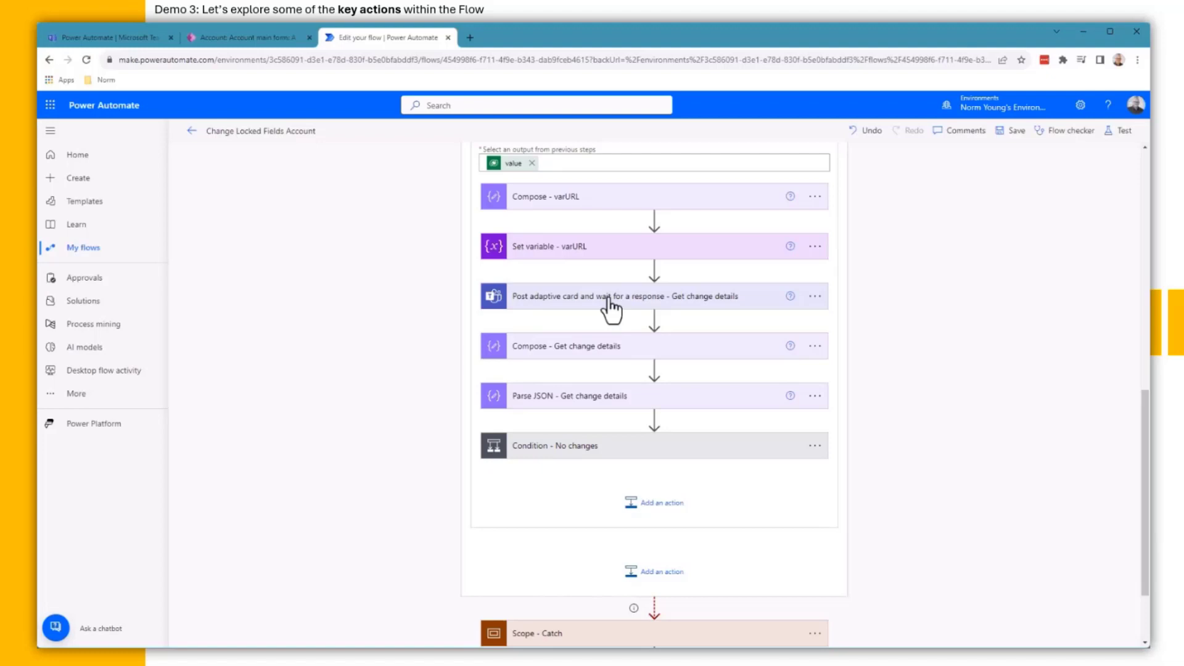
Step: Expand Compose - Get change details and Condition - No changes, reviewing the first empty() check unchanged
left_click(601, 346)
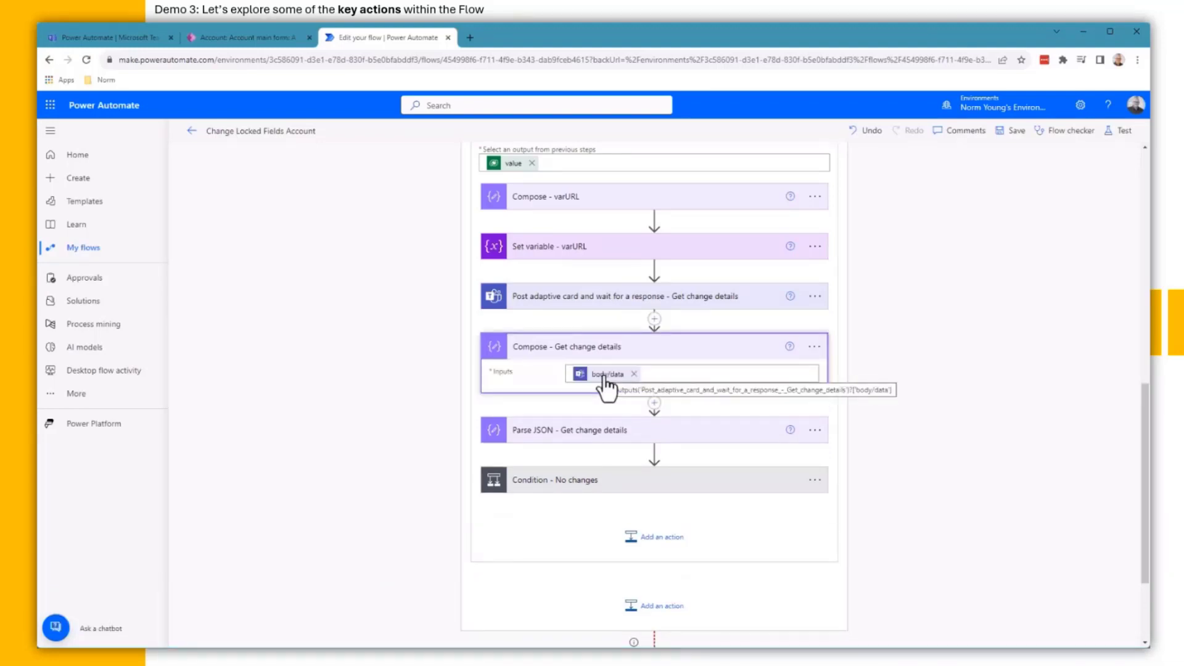
left_click(576, 457)
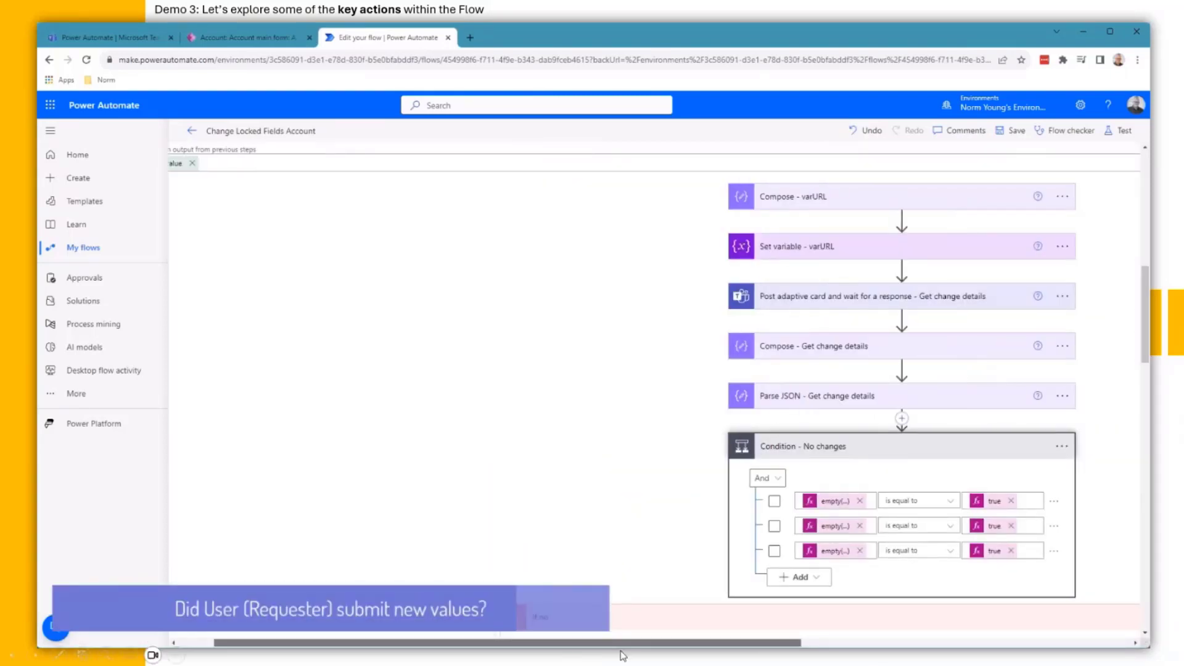
left_click_drag(398, 634, 383, 630)
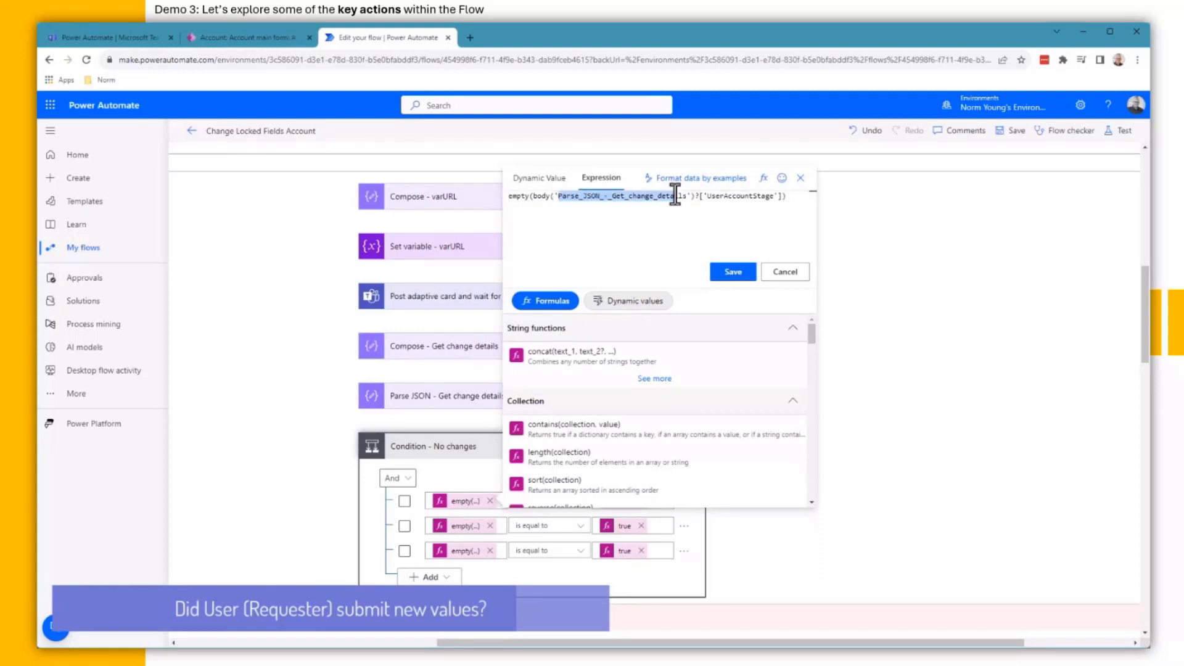
left_click(784, 272)
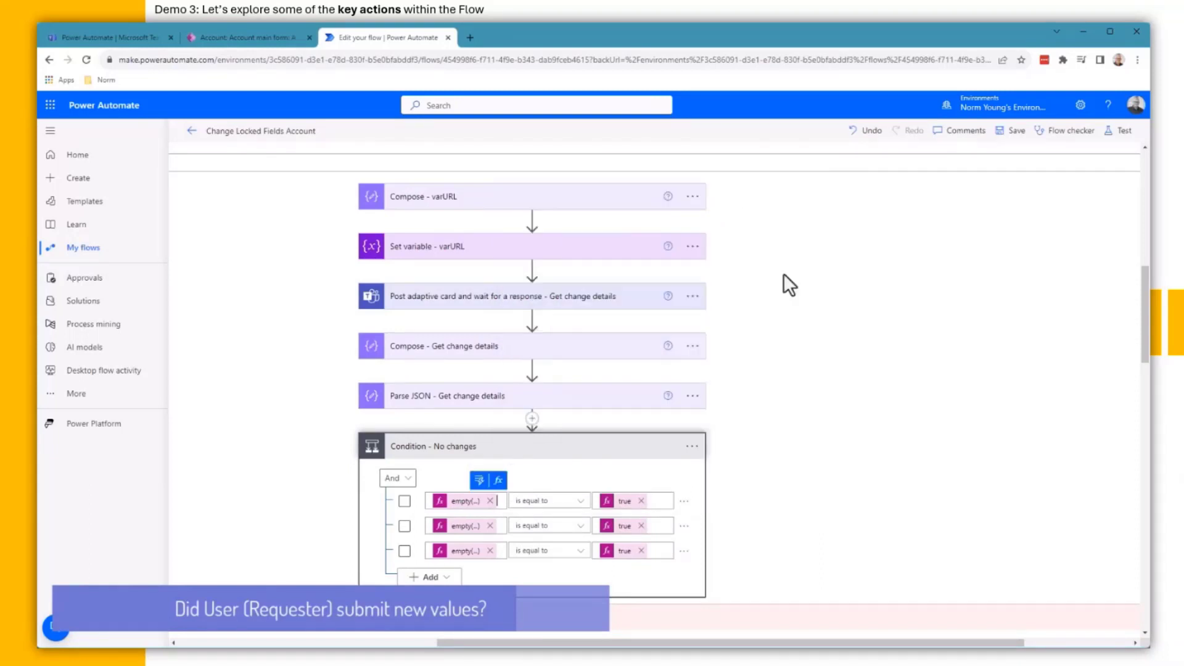
Step: Review the UserEmployees and UserOwner empty() checks without changes, then scroll to the If no branch
left_click(458, 526)
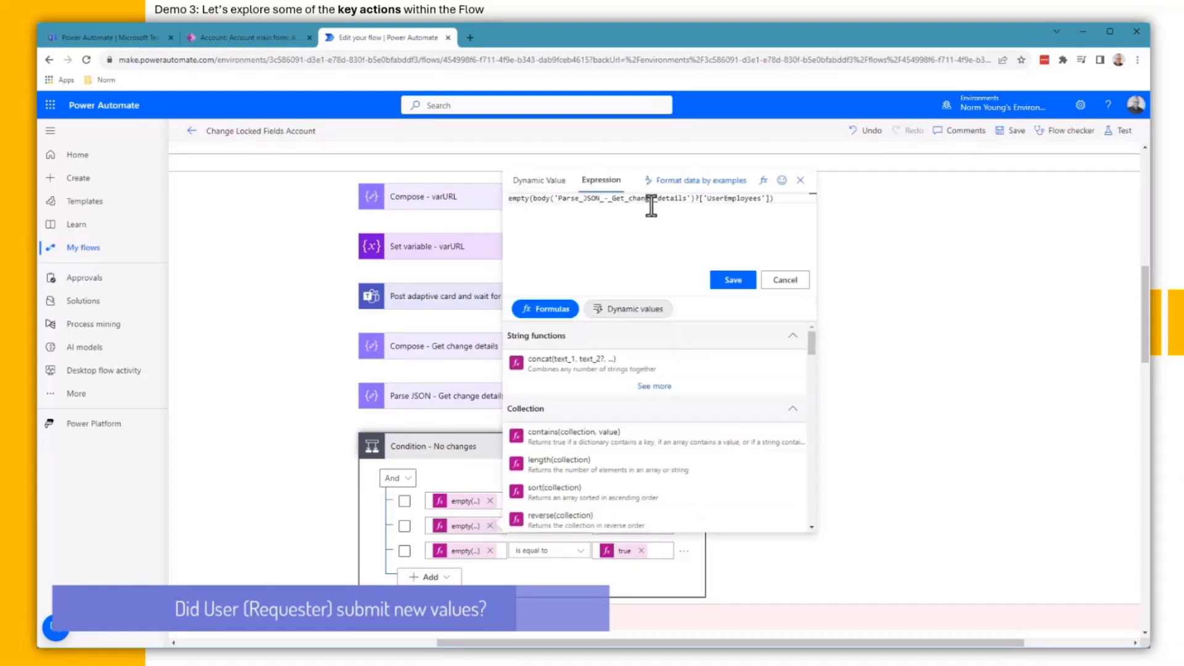
left_click_drag(610, 198, 685, 199)
double_click(727, 198)
left_click(784, 280)
left_click(460, 552)
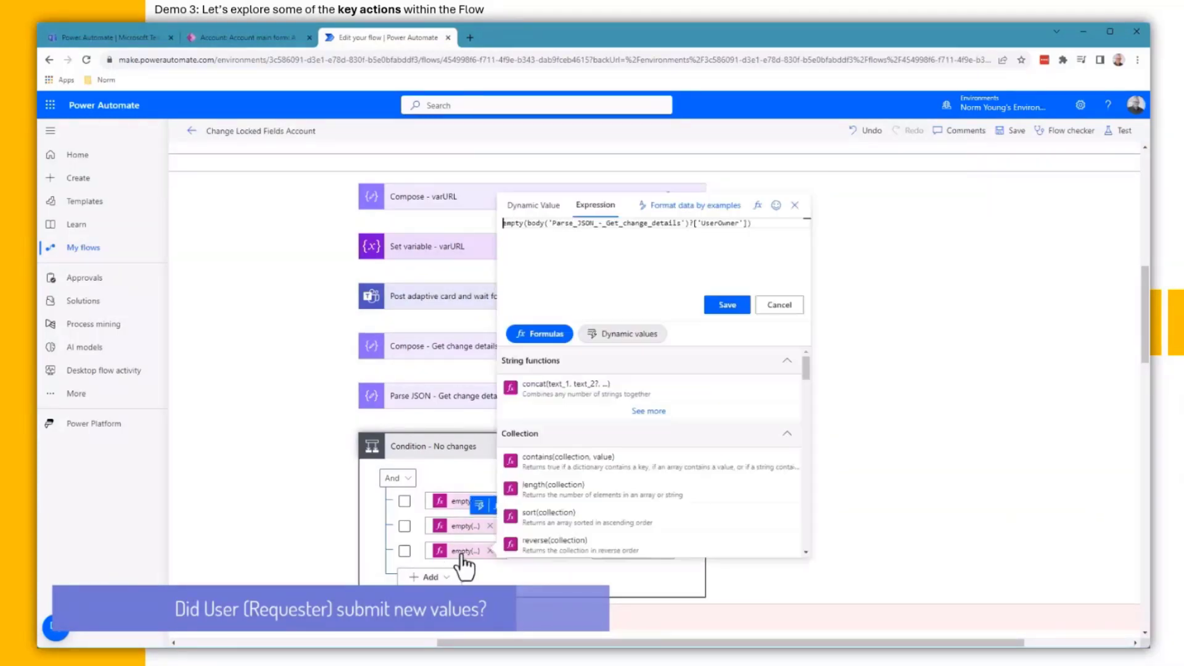
left_click_drag(612, 223, 686, 226)
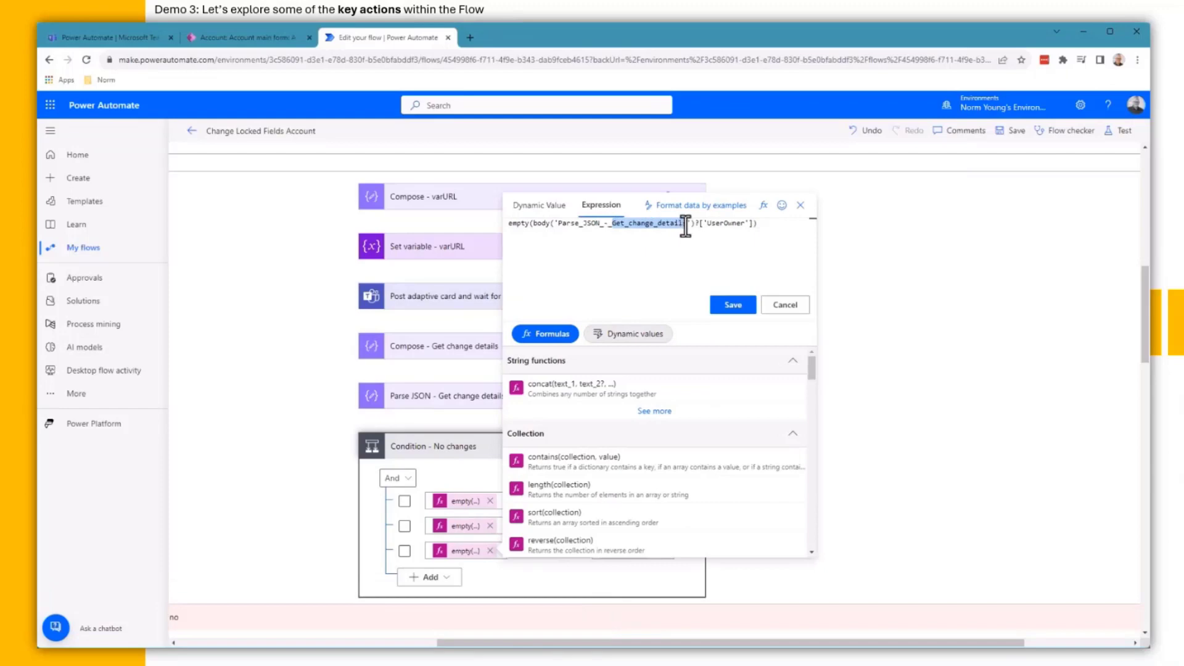
double_click(726, 223)
left_click(784, 305)
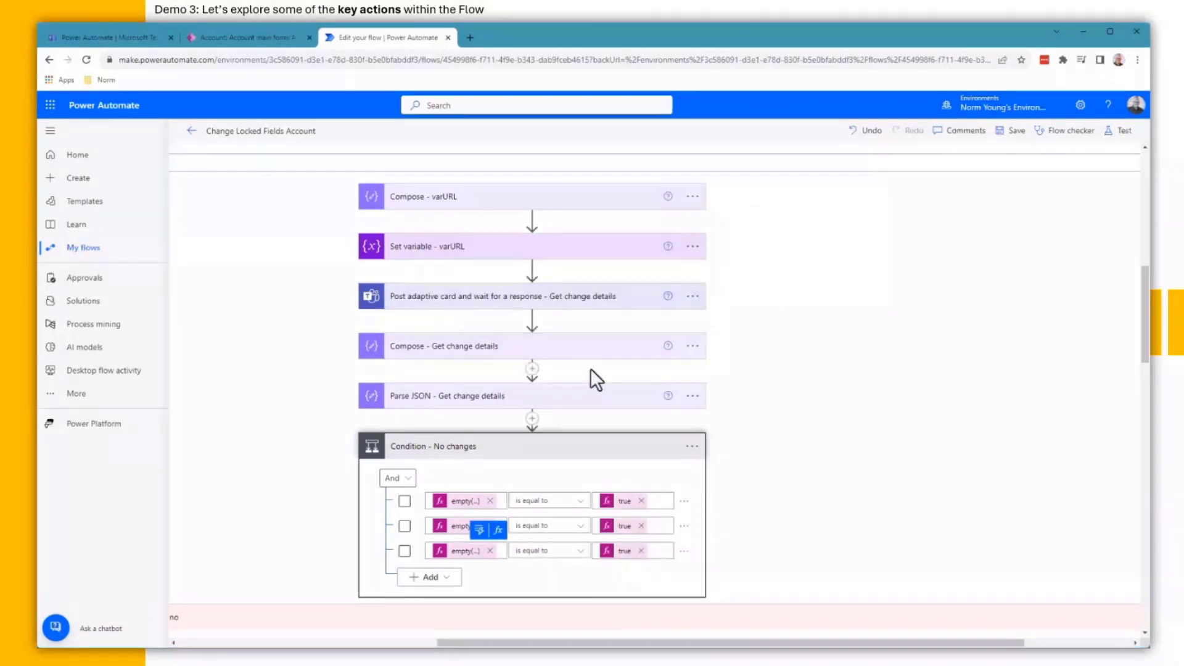
scroll(590, 368, "down", 3)
left_click_drag(598, 642, 625, 642)
scroll(585, 493, "down", 4)
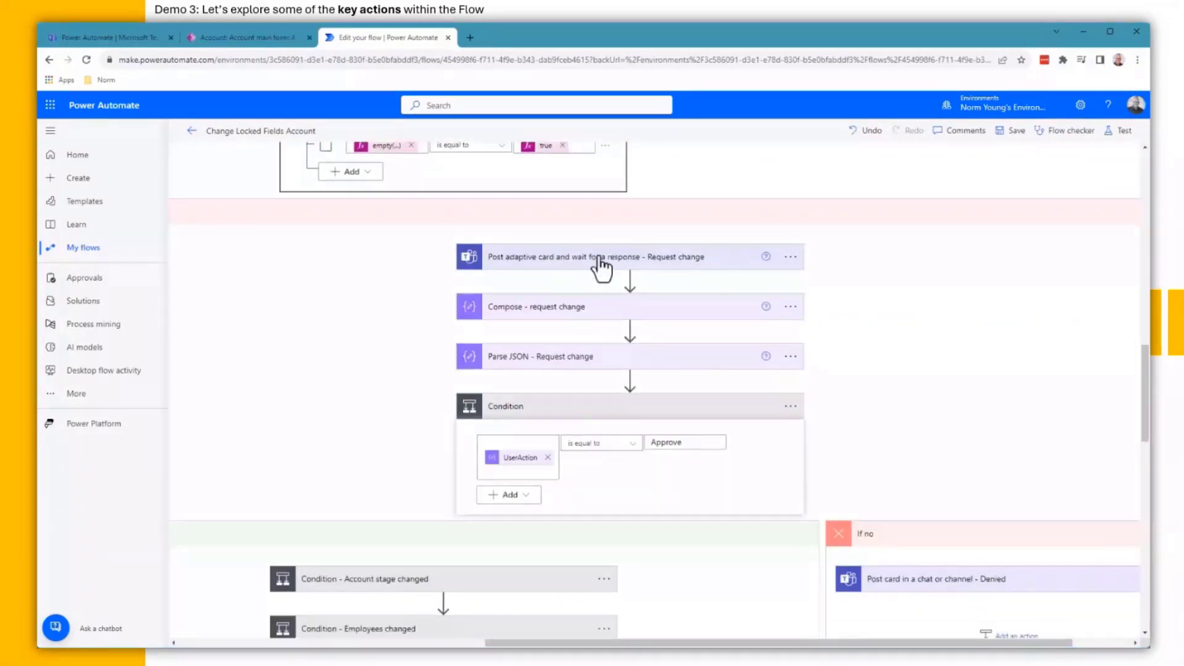
Step: Expand Compose - request change, note the Approve comparison, and expand Condition - Account stage changed
left_click(575, 308)
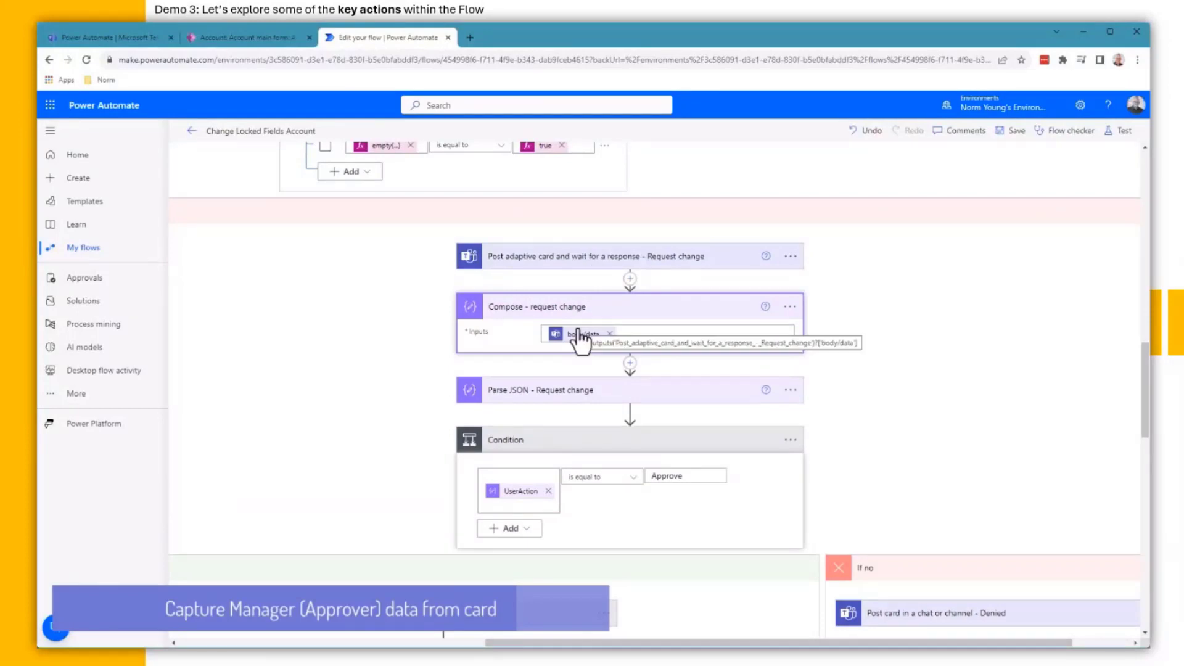
double_click(666, 476)
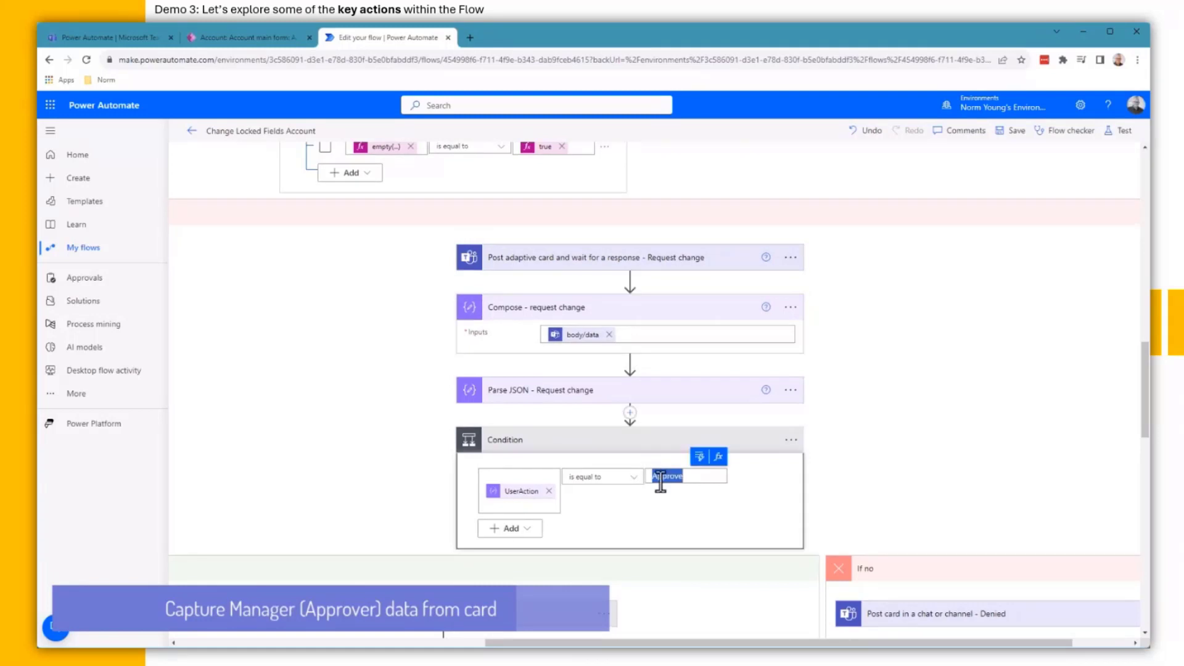
scroll(576, 607, "down", 5)
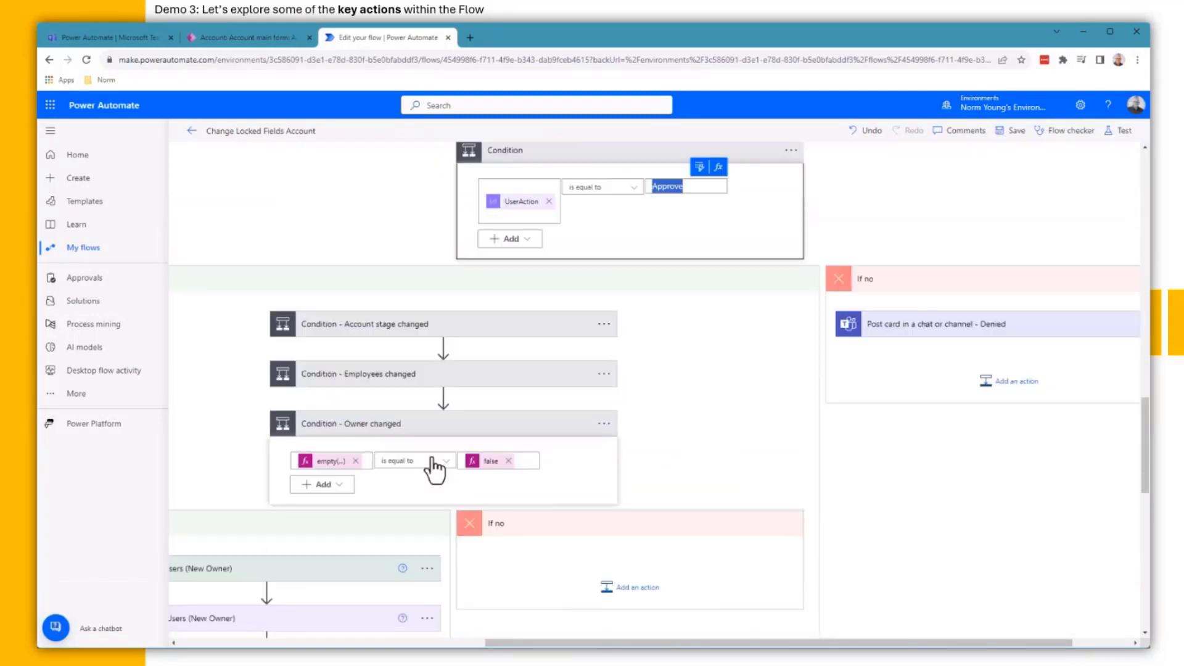
left_click(423, 327)
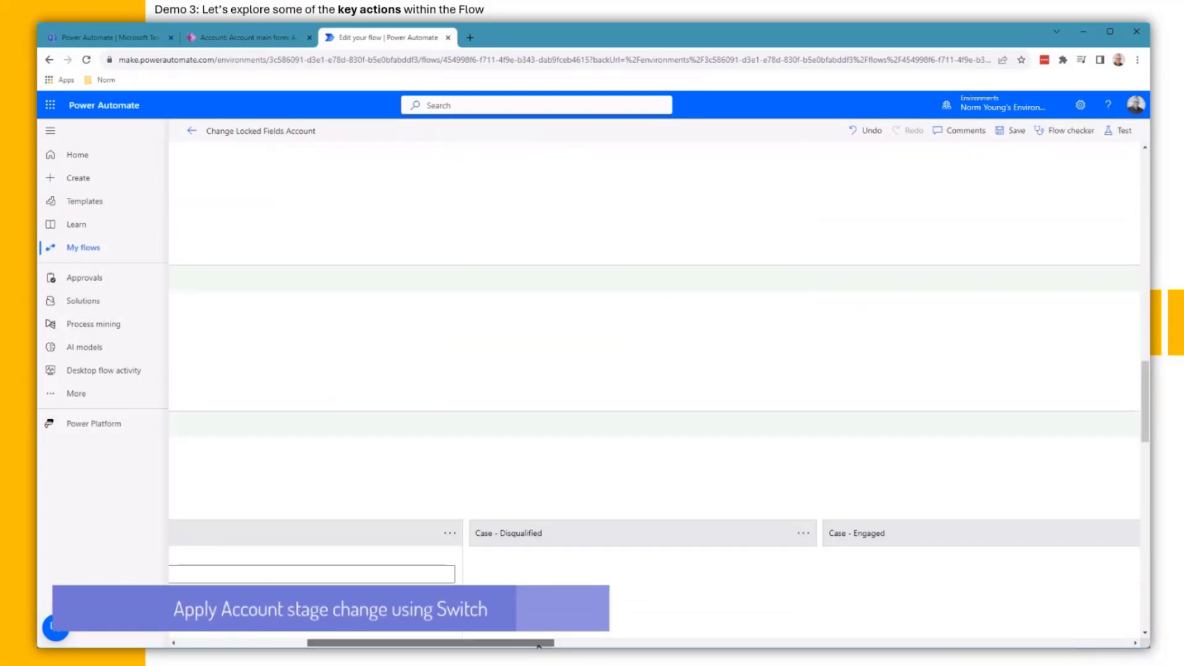
Step: Review the UserAccountStage empty() check on Get_change_details, leaving it unchanged
left_click_drag(543, 644, 775, 646)
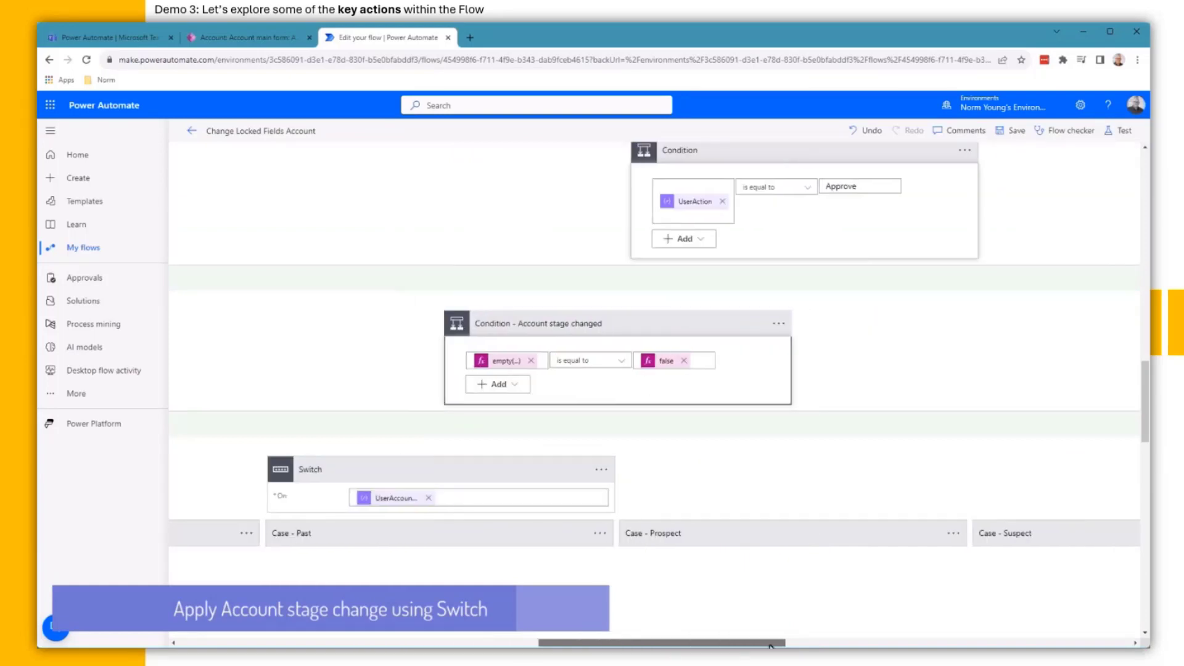
left_click(504, 362)
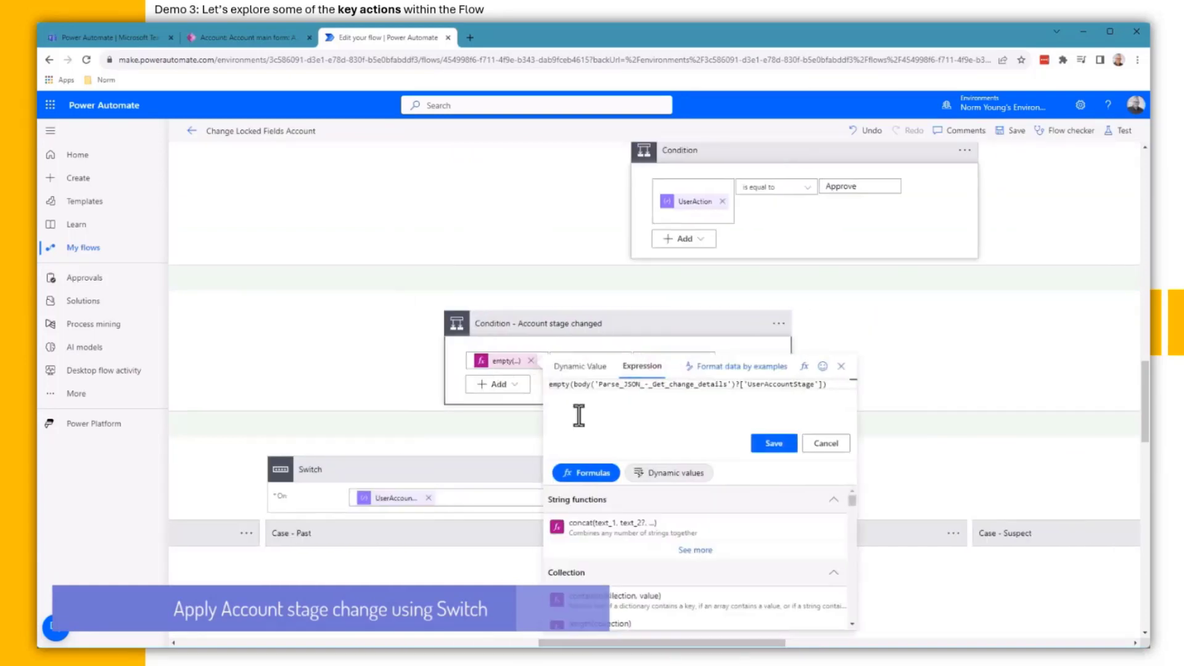
left_click_drag(652, 386, 728, 387)
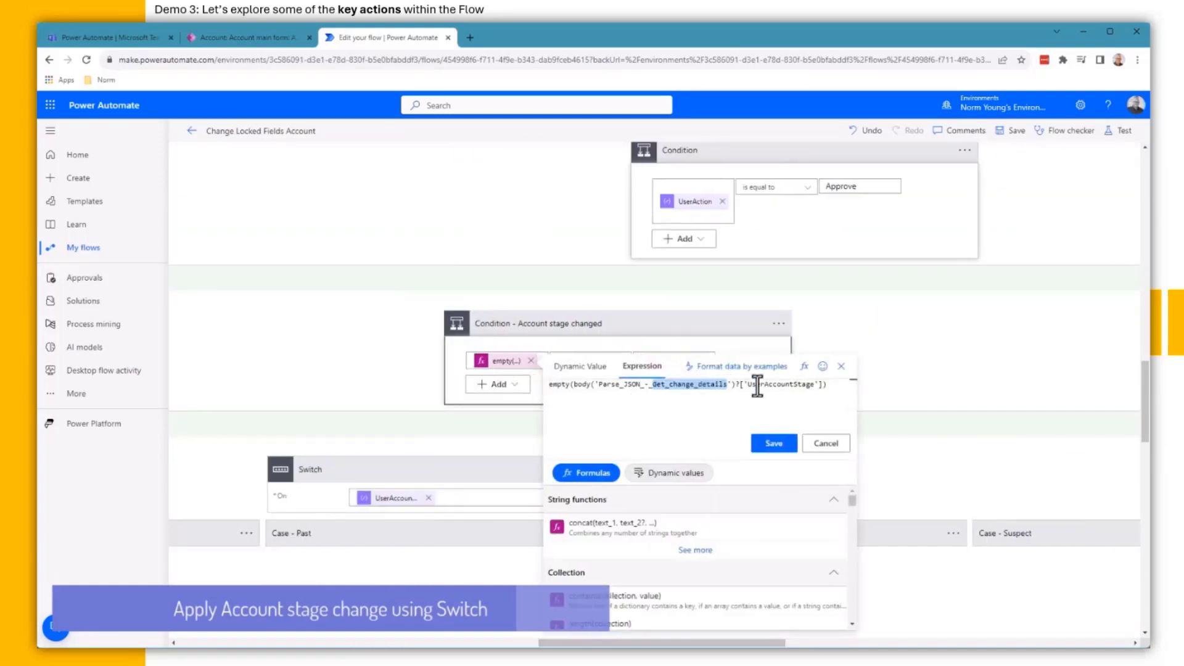
double_click(757, 386)
left_click(828, 444)
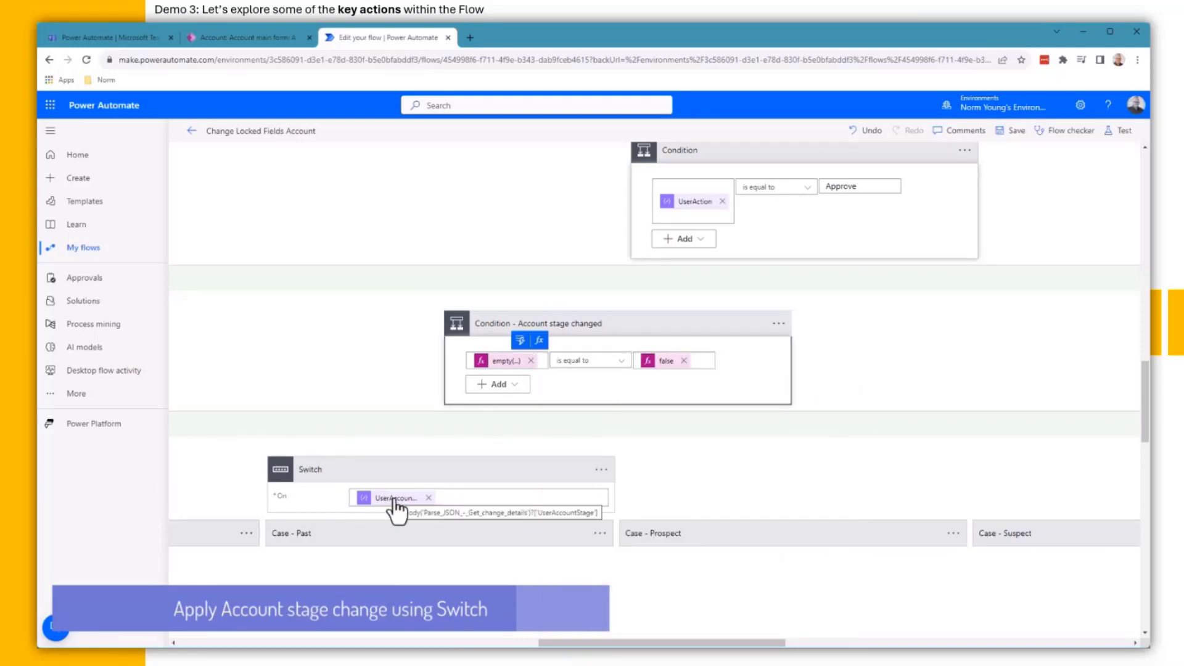
Step: Expand the Switch's Past case and its Update a row - Accounts action with advanced Account fields shown
left_click(479, 537)
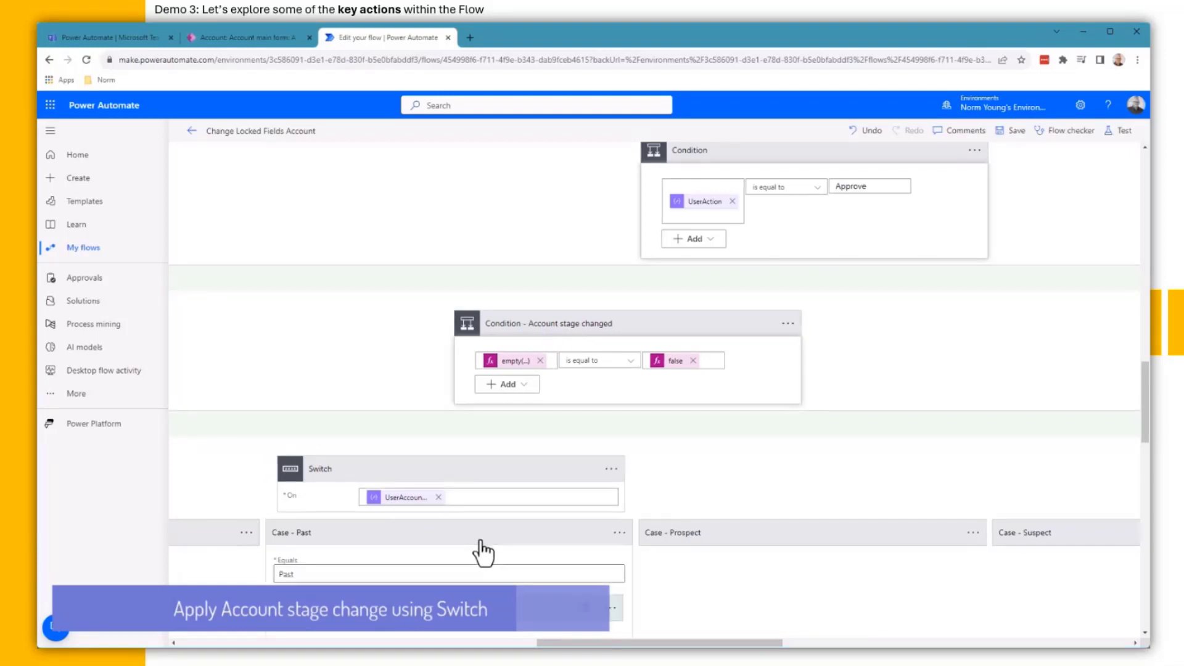
scroll(480, 540, "down", 1)
scroll(483, 553, "down", 1)
left_click(288, 400)
double_click(287, 401)
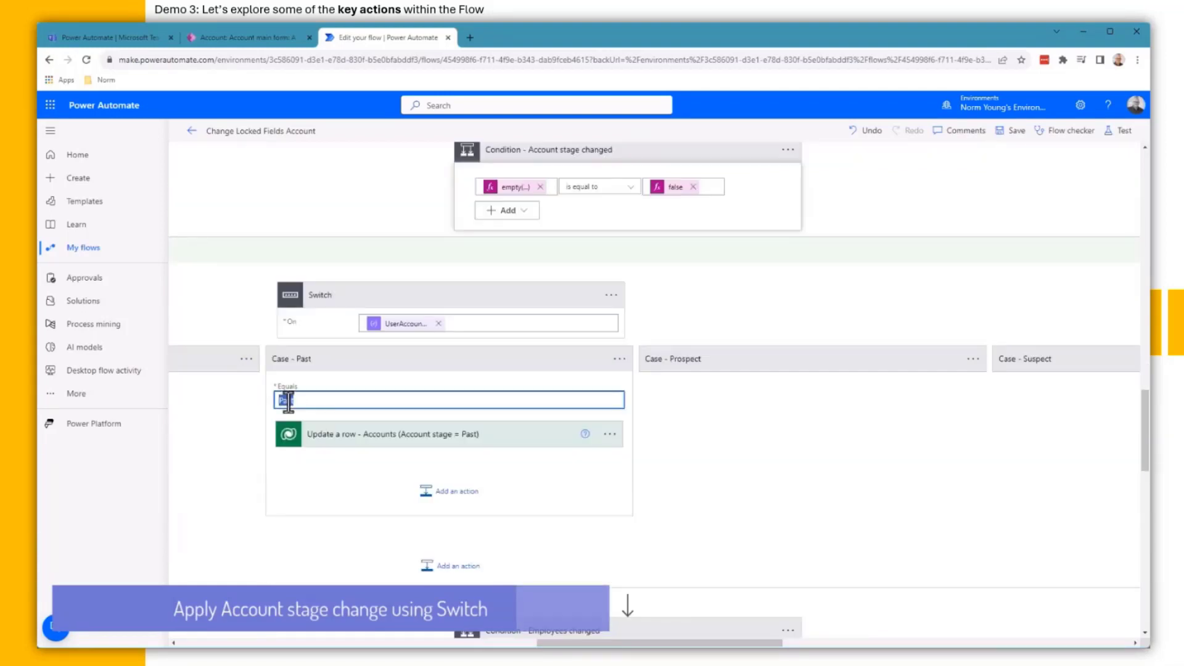
left_click(356, 444)
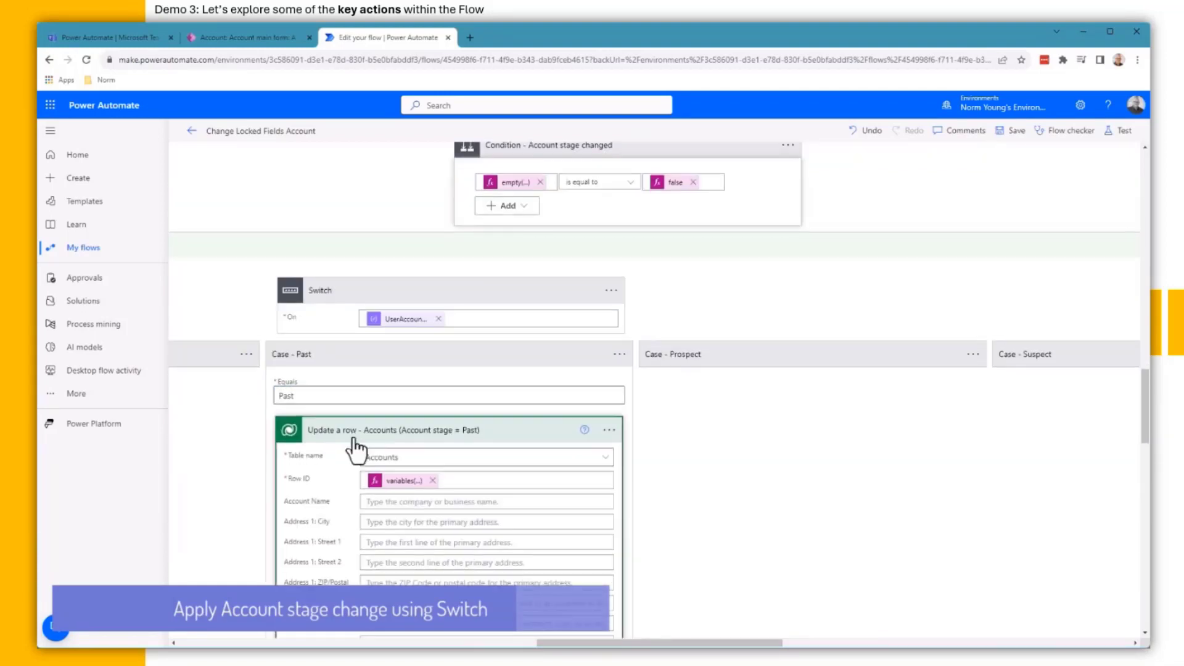
scroll(357, 450, "down", 1)
scroll(357, 449, "down", 1)
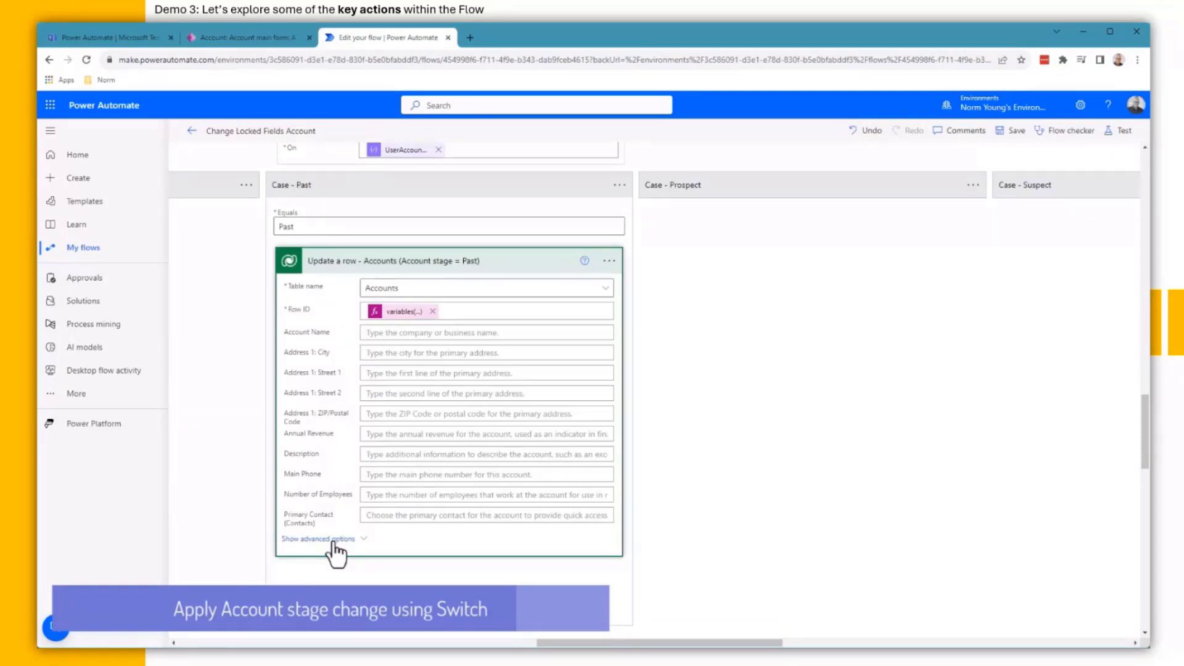
left_click(333, 540)
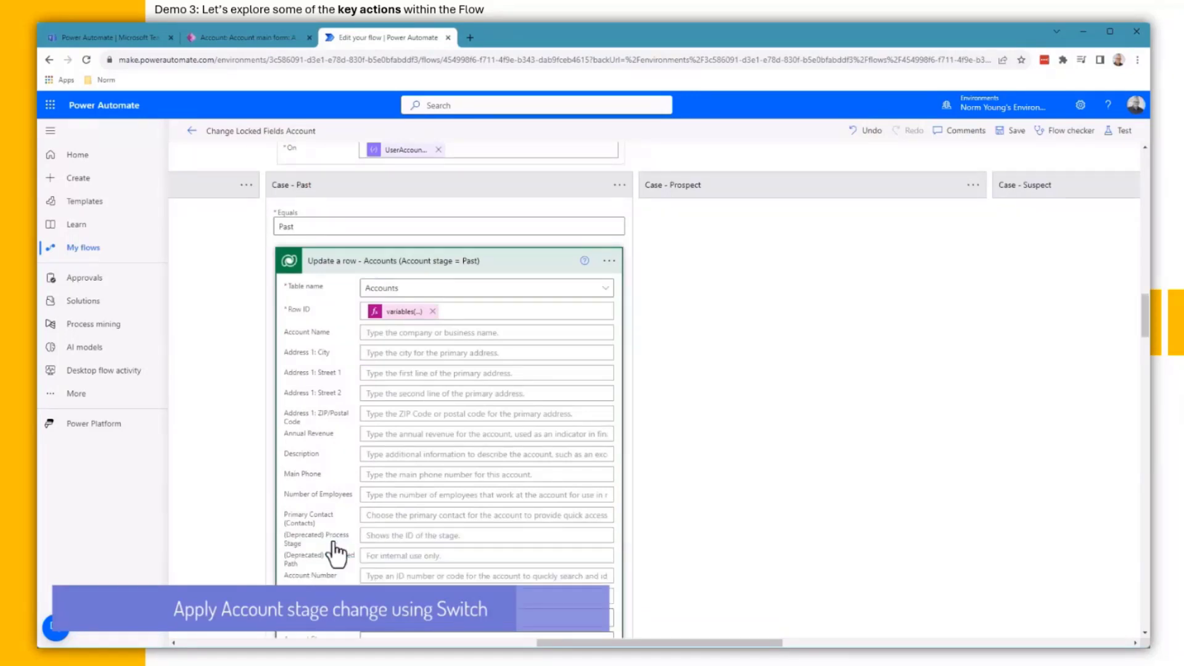
scroll(333, 540, "down", 3)
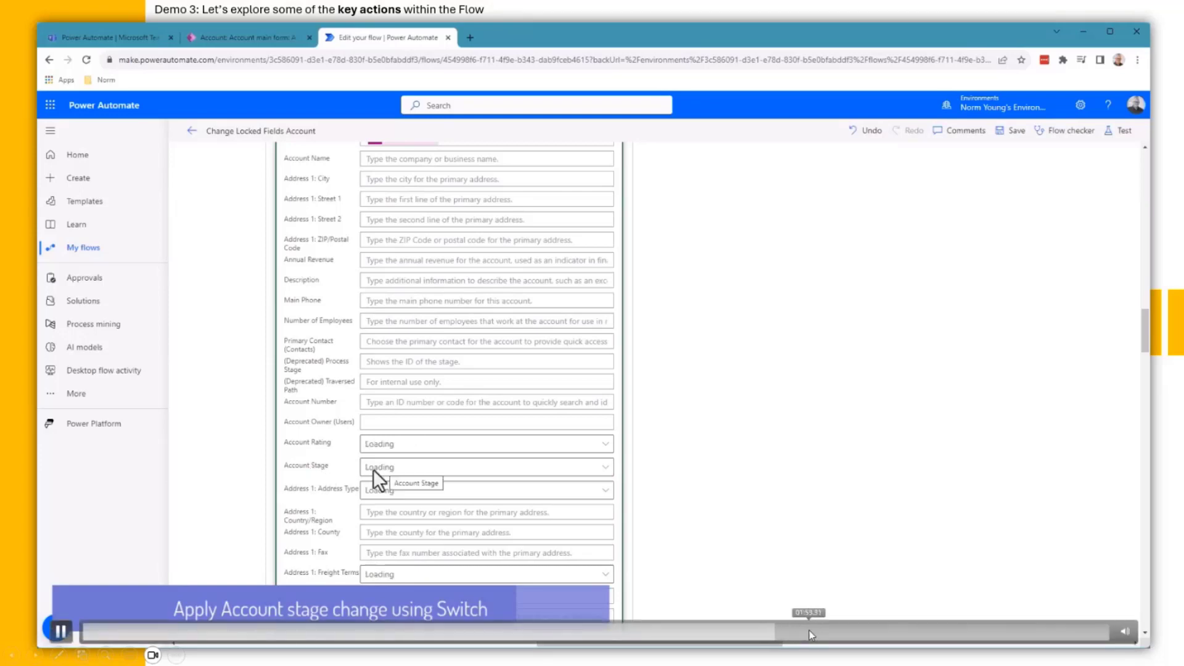
left_click_drag(808, 632, 951, 635)
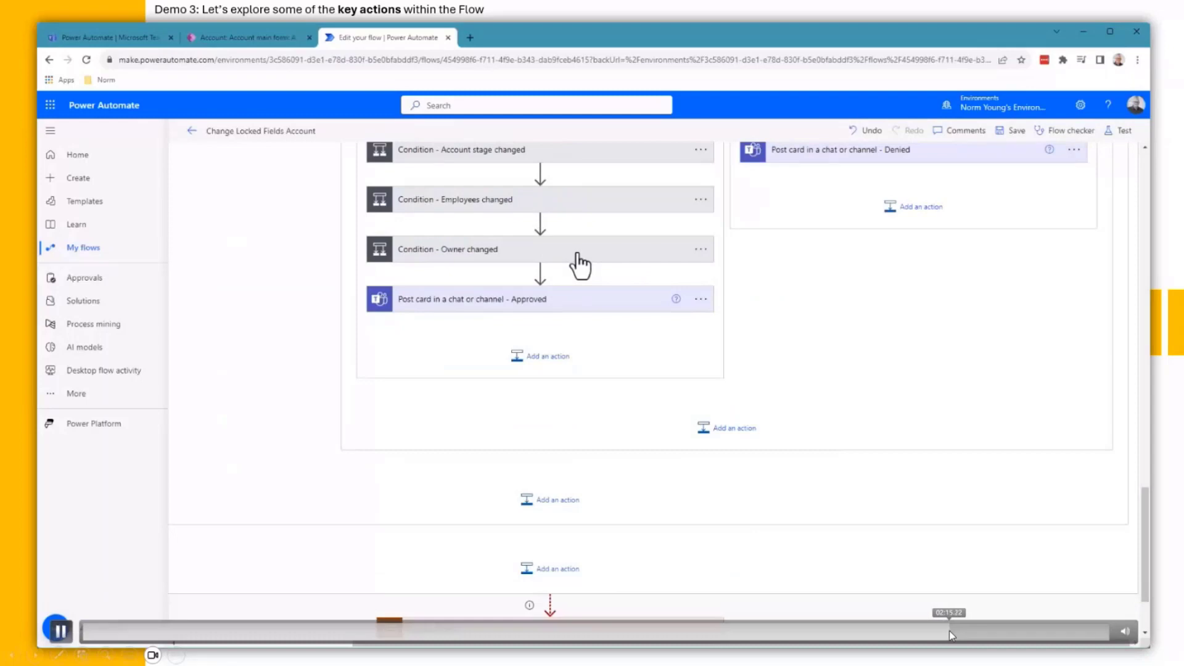